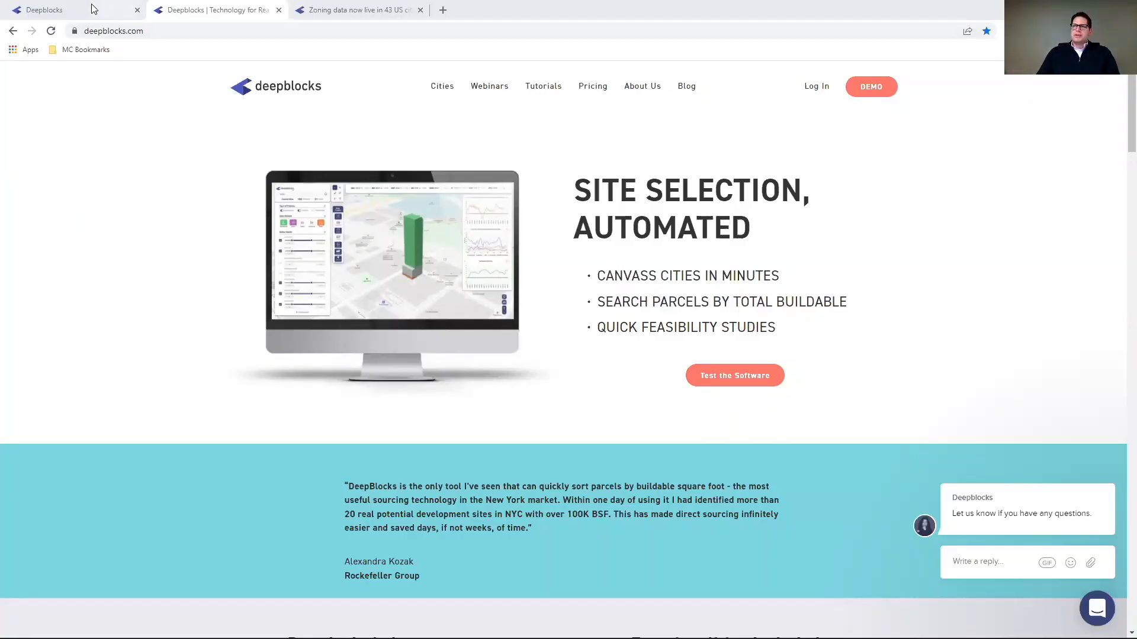
- Switch to the zoning-coverage Cities tab, then go to the Tutorials page
{"action": "left_click", "coordinate": [344, 10]}
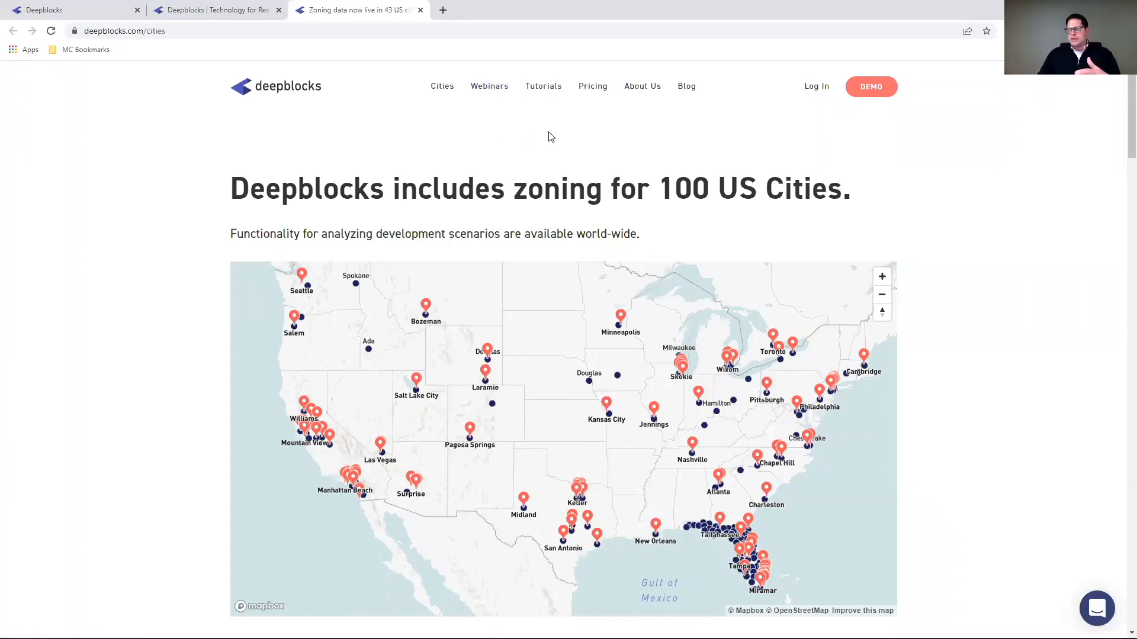
{"action": "left_click", "coordinate": [548, 89]}
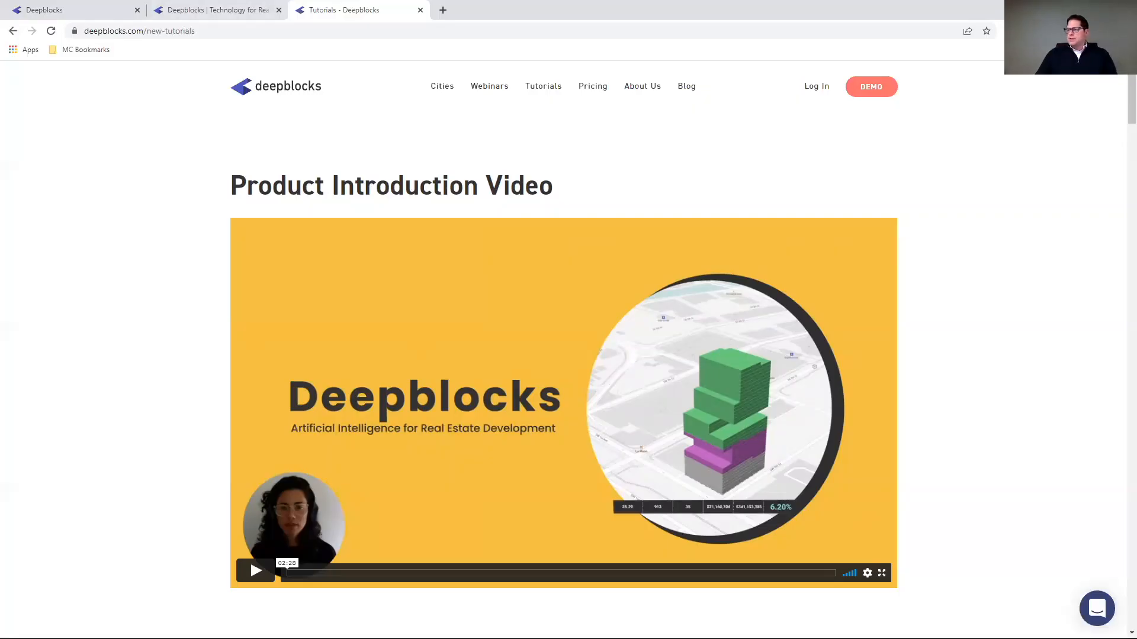
- Return to the project dashboard and start a Site Analysis search engine property lookup
{"action": "mouse_move", "coordinate": [751, 624]}
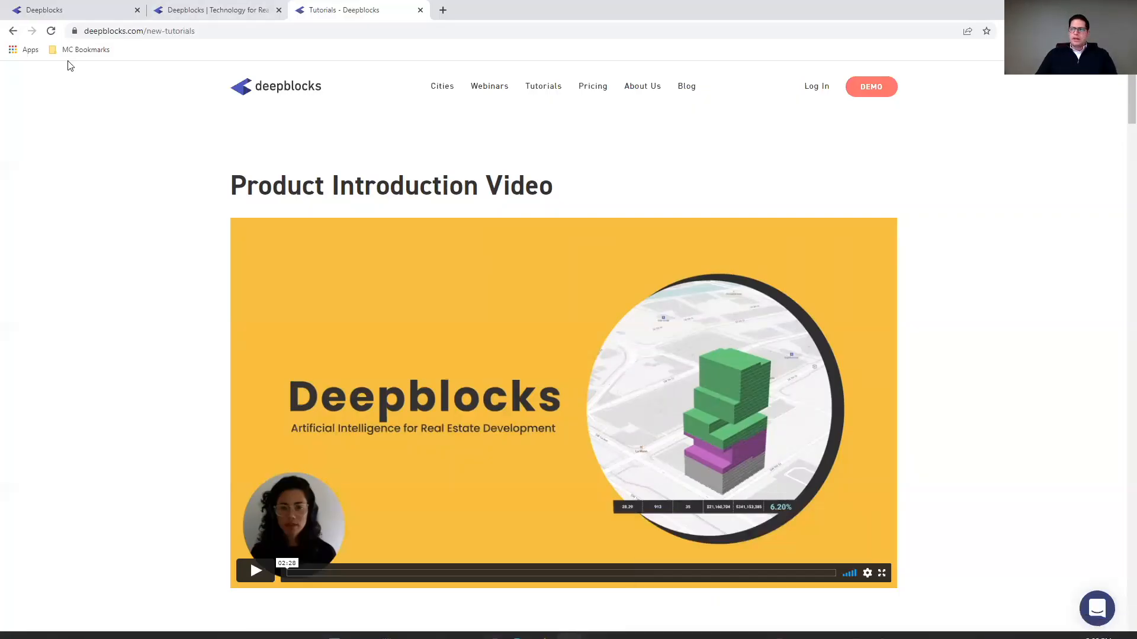
{"action": "left_click", "coordinate": [71, 10]}
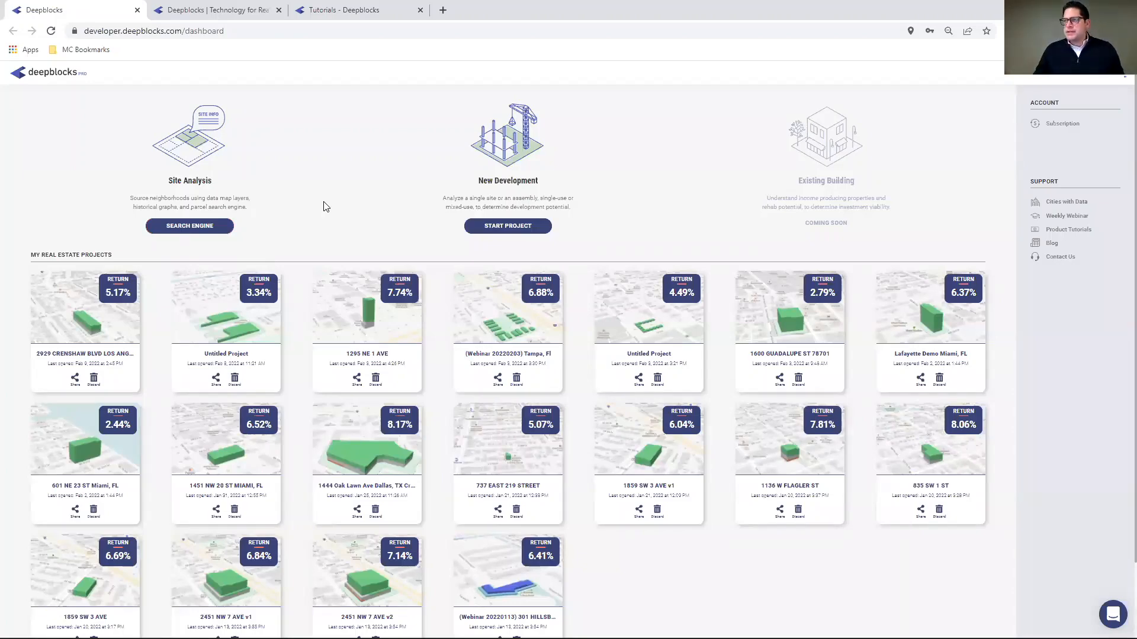
{"action": "left_click", "coordinate": [200, 226]}
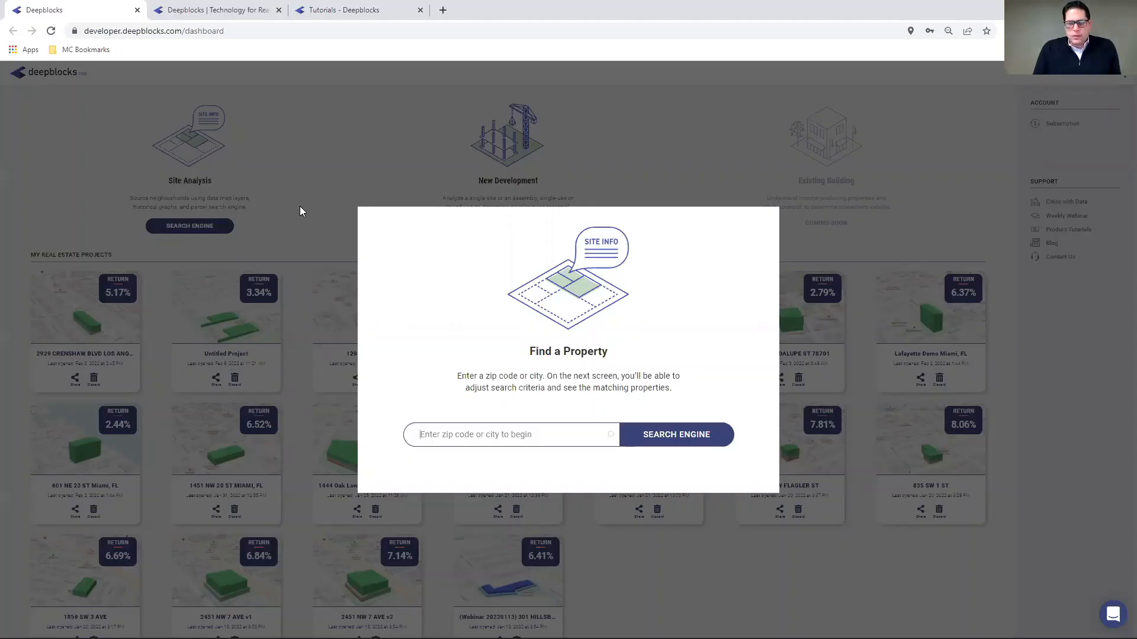
- Search 'crown hei', choose Crown Heights, New York, and run the search
{"action": "left_click", "coordinate": [438, 435]}
{"action": "type", "text": "crown"}
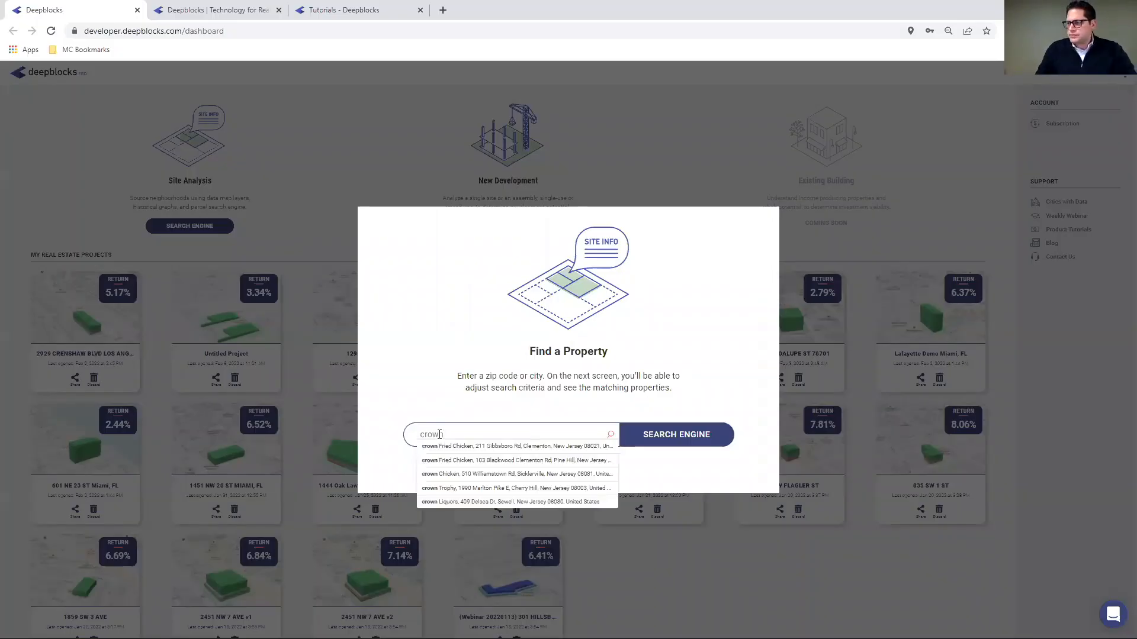
{"action": "type", "text": " hei"}
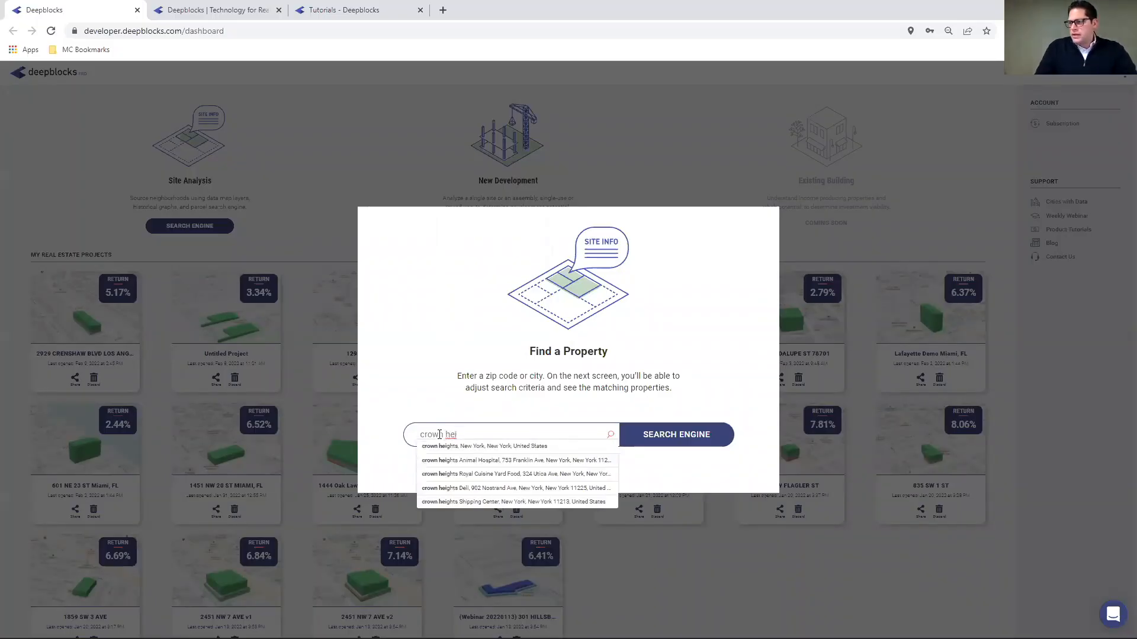
{"action": "left_click", "coordinate": [450, 446]}
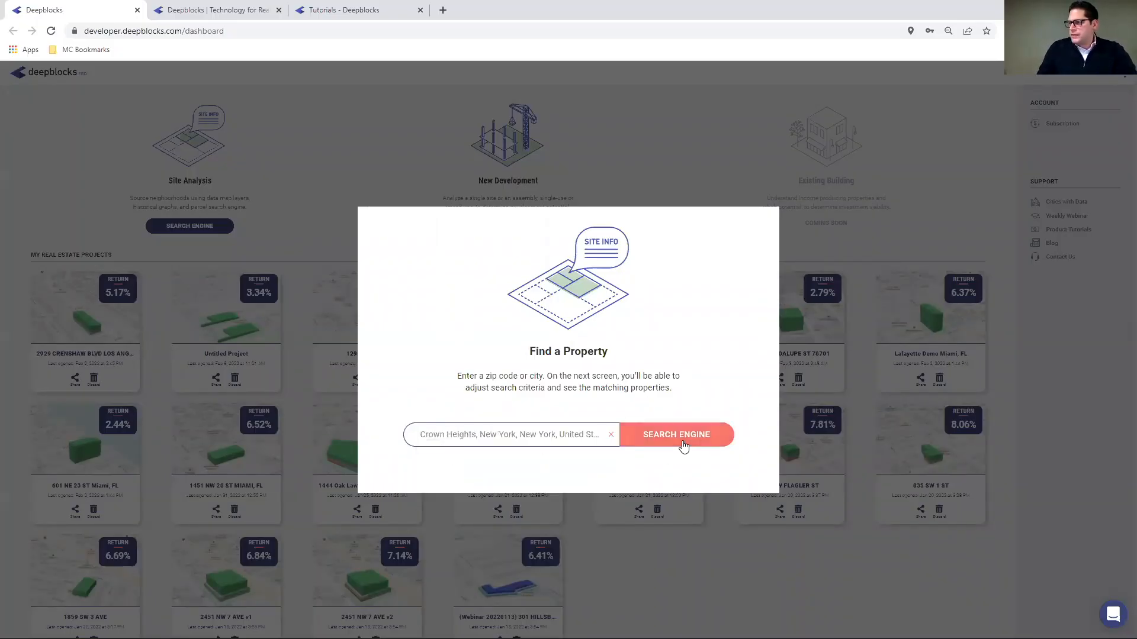
{"action": "left_click", "coordinate": [658, 426]}
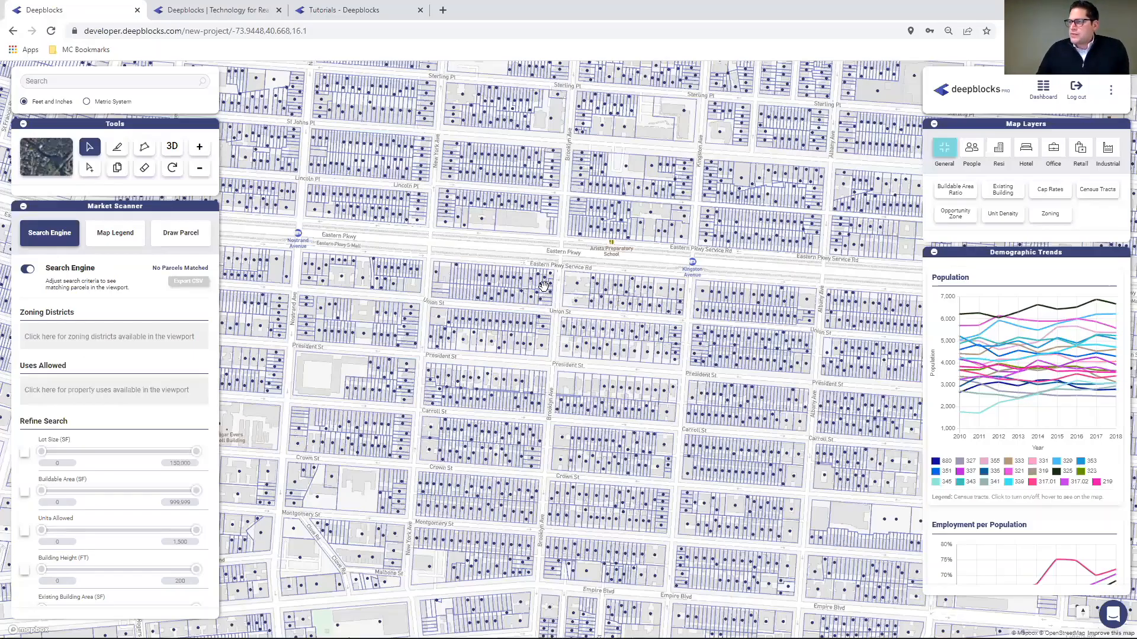
- Enable the Lot Size filter, raise its maximum to 1,500,000 sq ft, then disable it
{"action": "scroll", "coordinate": [558, 248], "scroll_direction": "down", "scroll_amount": 2}
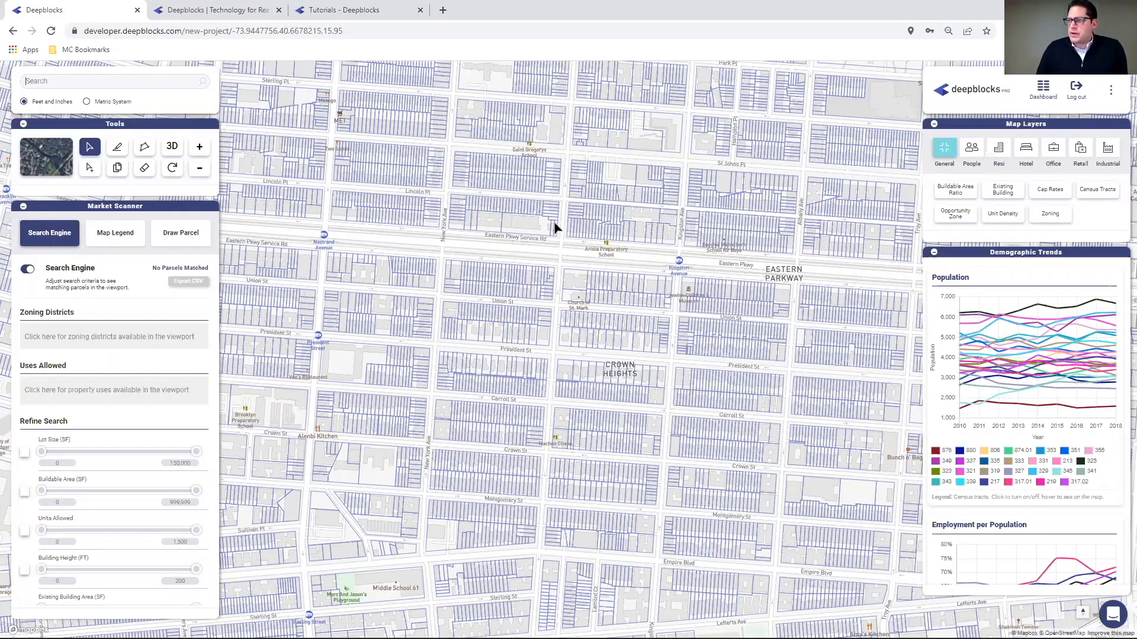
{"action": "left_click", "coordinate": [25, 452]}
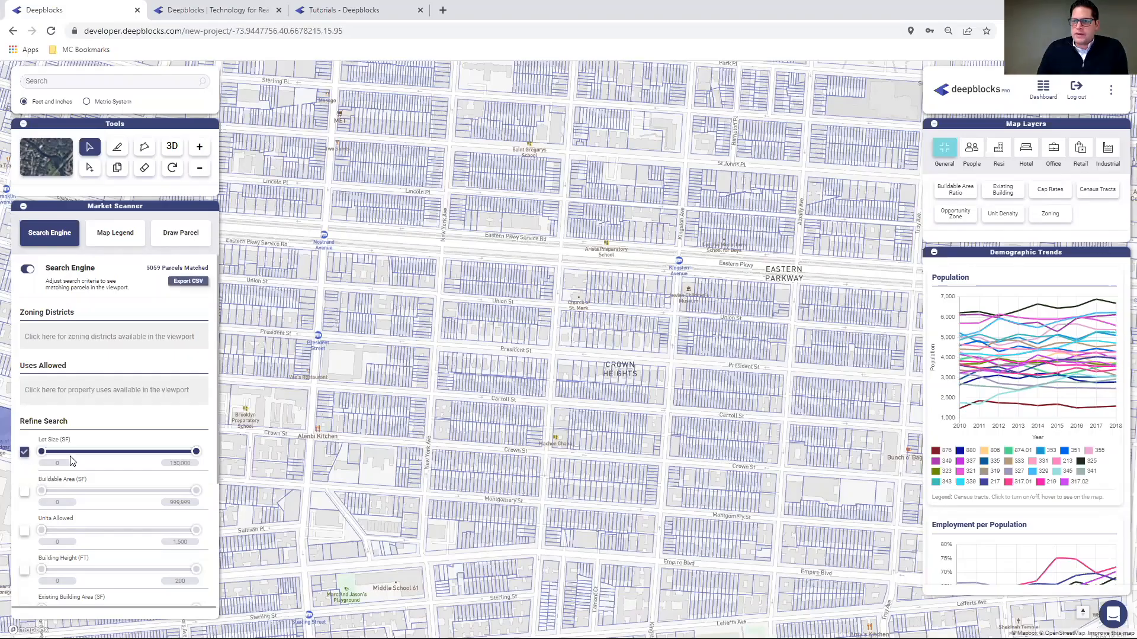
{"action": "left_click", "coordinate": [191, 463]}
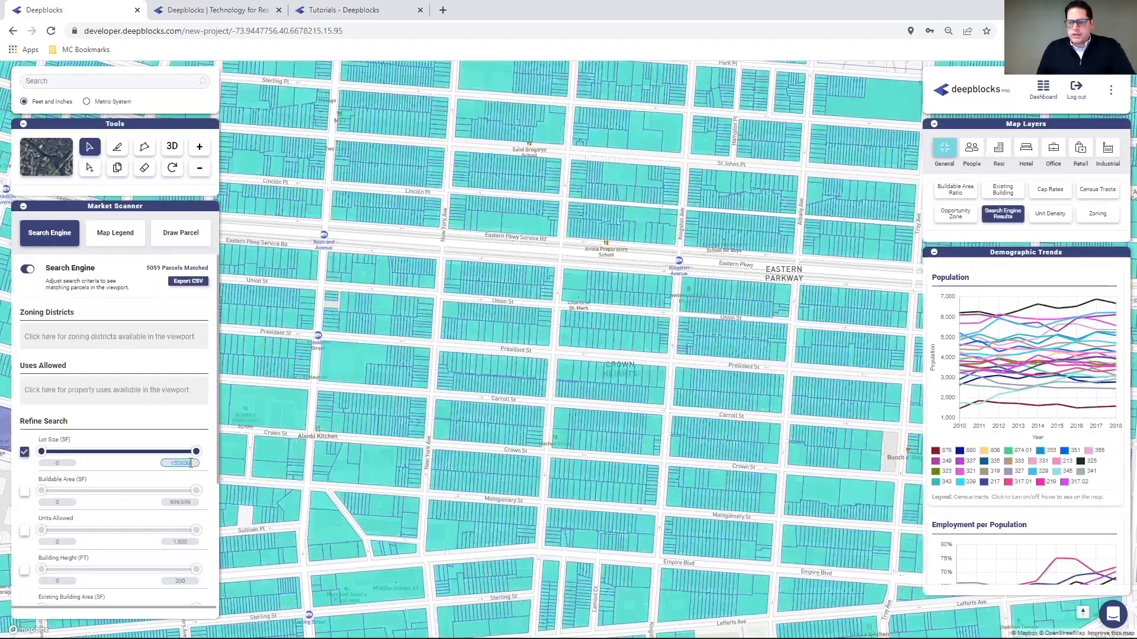
{"action": "type", "text": "0"}
{"action": "left_click", "coordinate": [65, 463]}
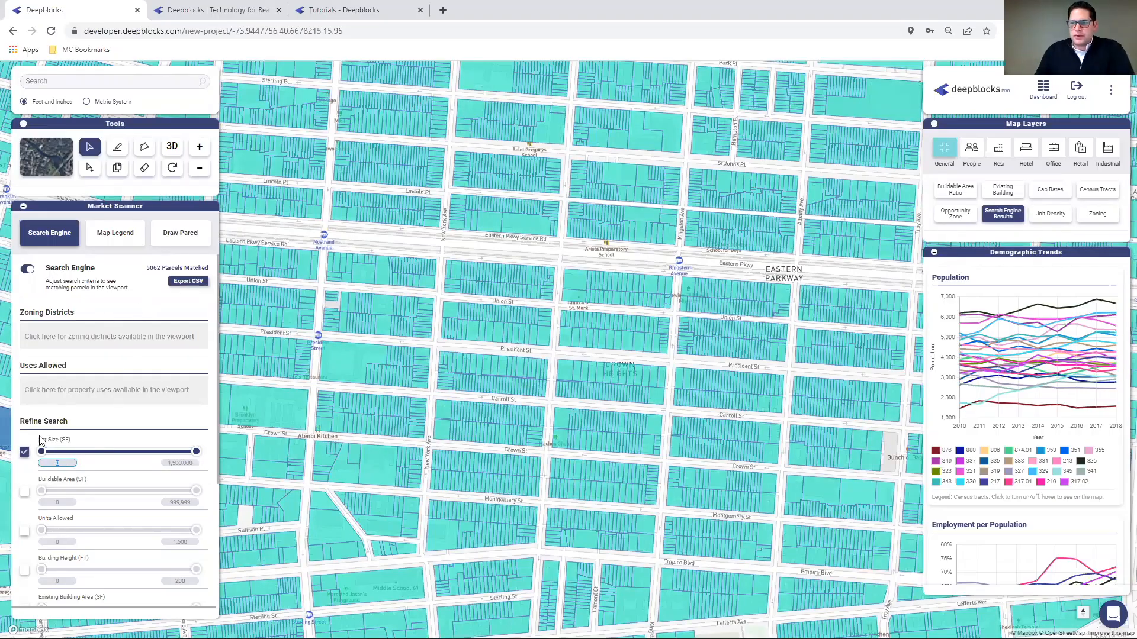
{"action": "left_click", "coordinate": [24, 452]}
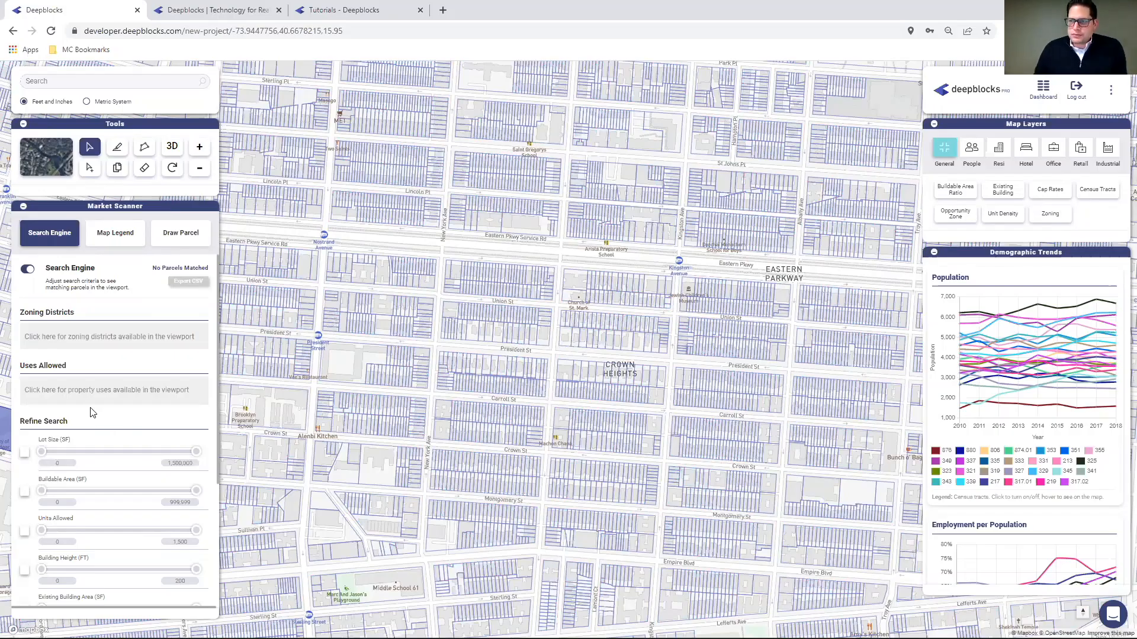
- Set Uses Allowed to Residential, matching 5036 parcels in Crown Heights
{"action": "left_click", "coordinate": [80, 391]}
{"action": "type", "text": "m"}
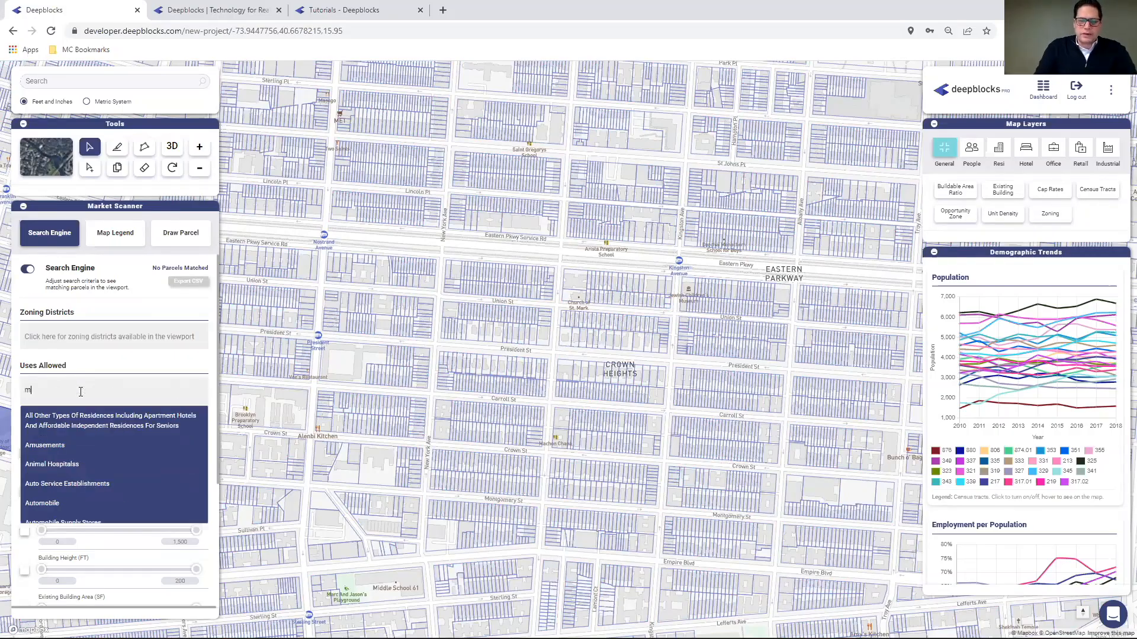
{"action": "key", "text": "BackSpace"}
{"action": "type", "text": "re"}
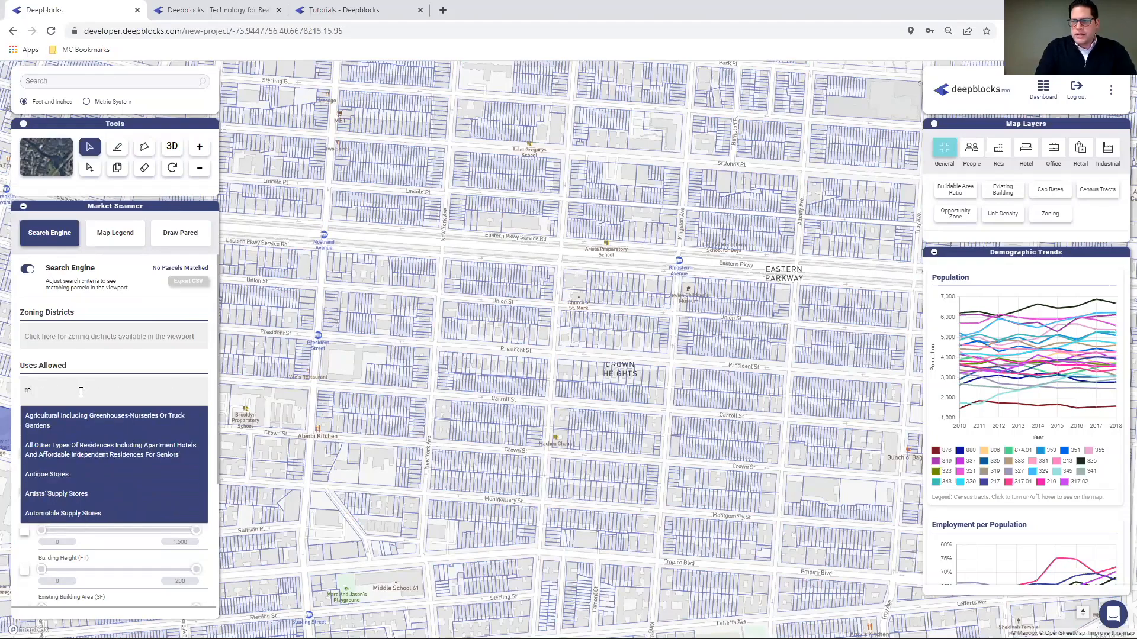
{"action": "type", "text": "si"}
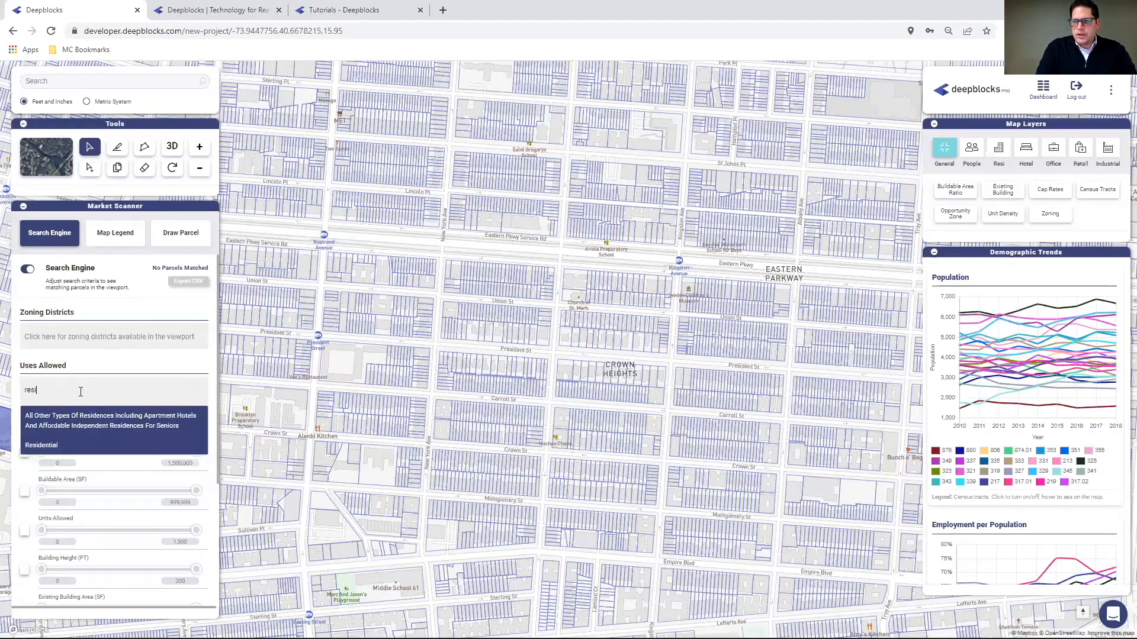
{"action": "left_click", "coordinate": [36, 444]}
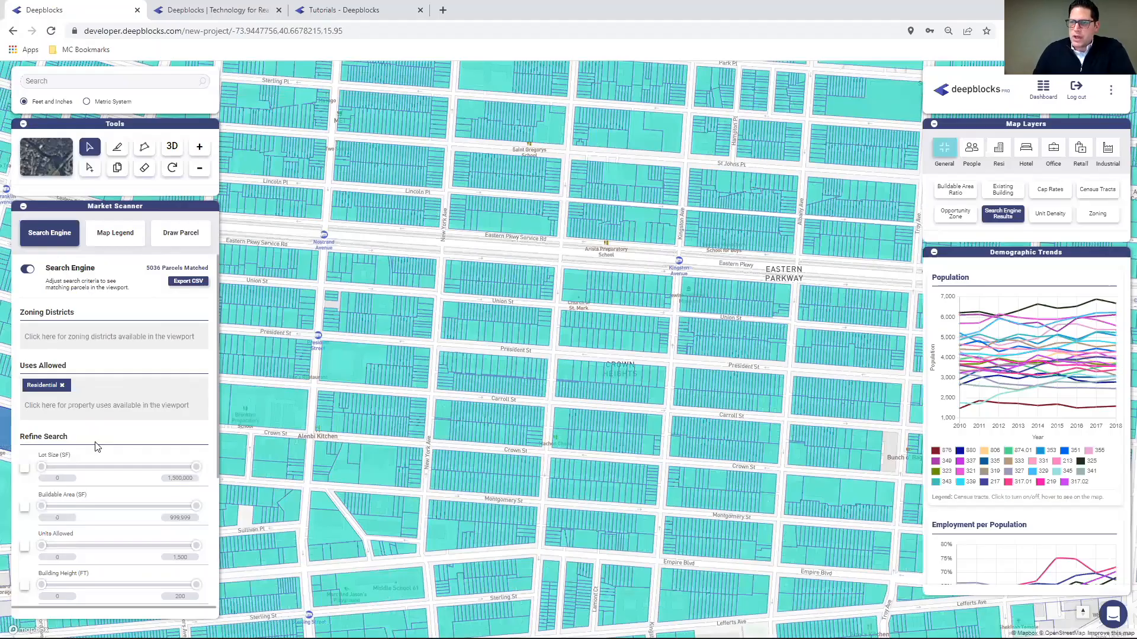
- Turn on the Units Allowed filter with a 100-unit minimum, up to 1,500 units
{"action": "scroll", "coordinate": [26, 462], "scroll_direction": "down", "scroll_amount": 2}
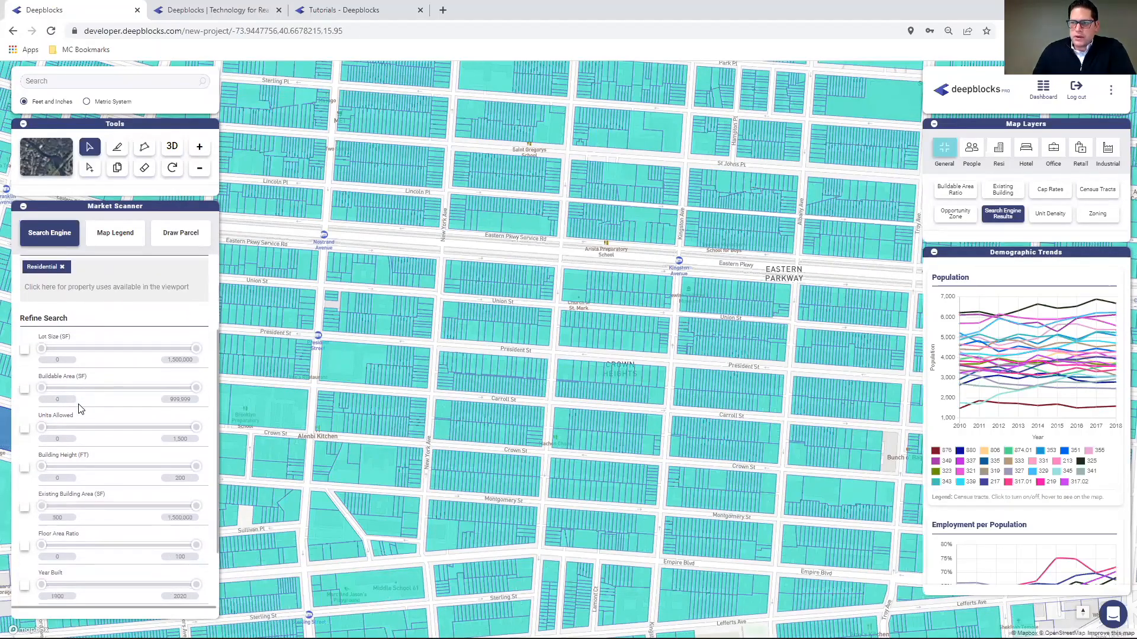
{"action": "left_click", "coordinate": [93, 428]}
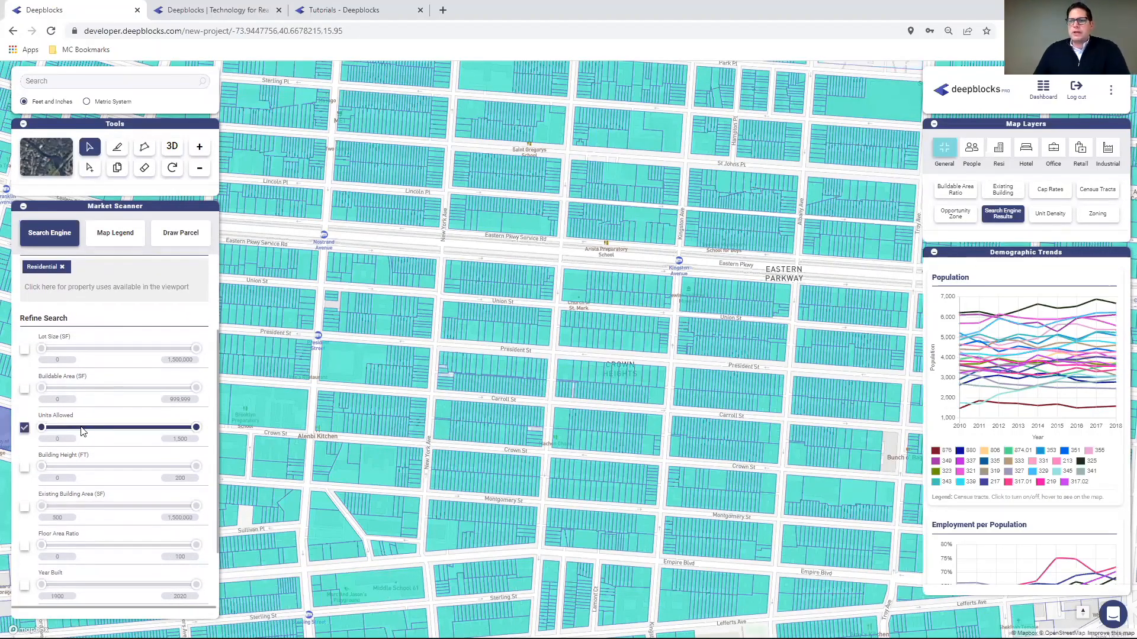
{"action": "left_click", "coordinate": [59, 438]}
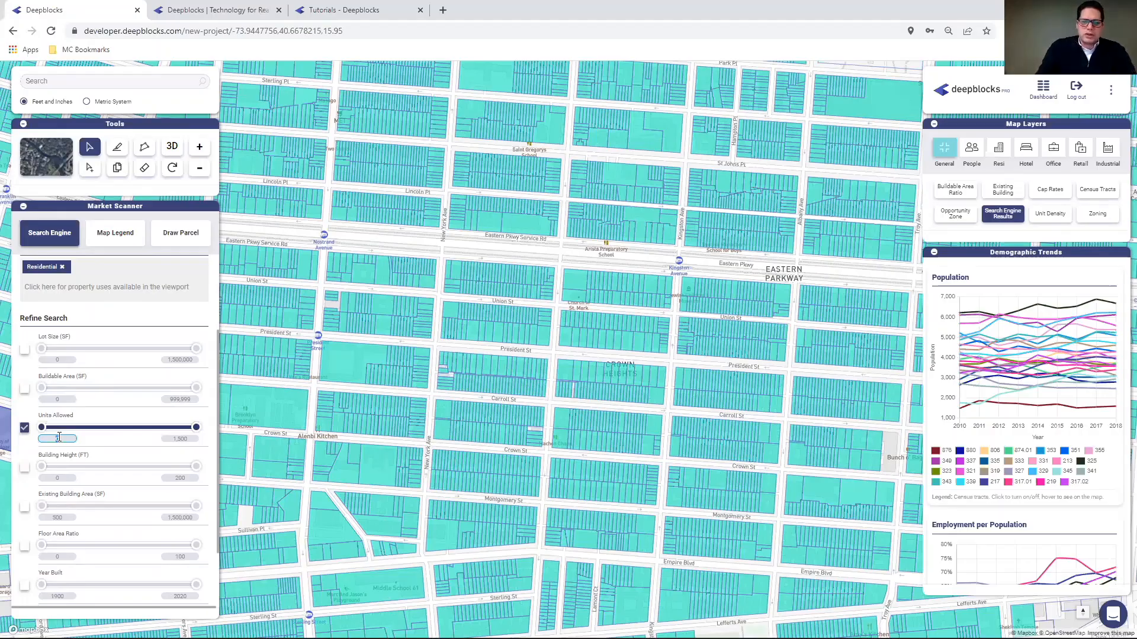
{"action": "left_click", "coordinate": [116, 442]}
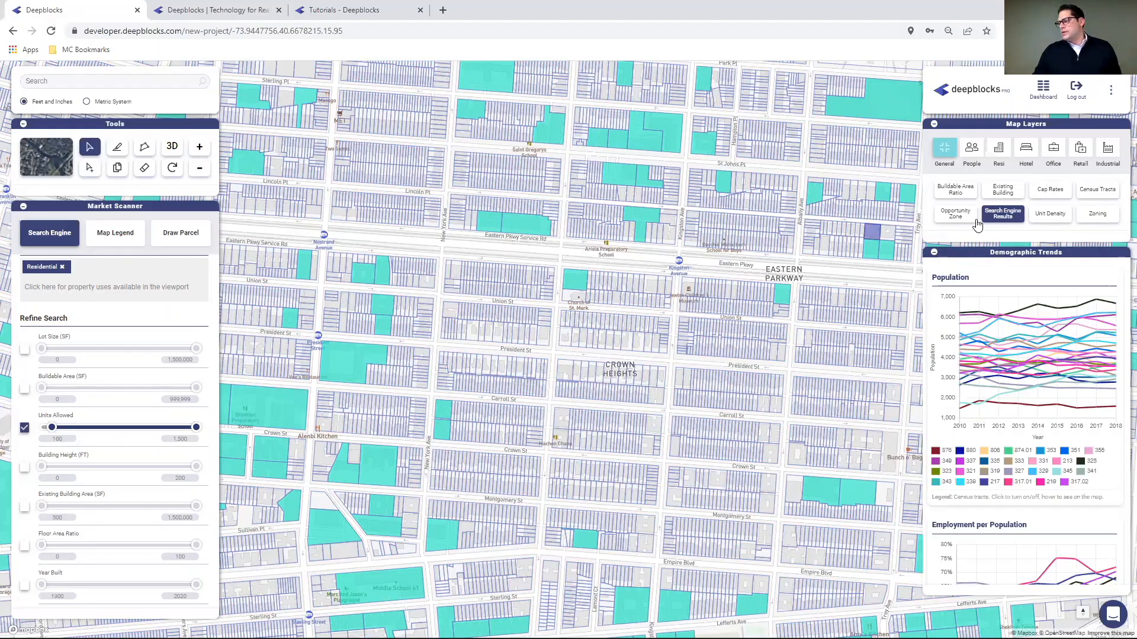
- Turn on the Unit Density layer and zoom out over Brooklyn
{"action": "left_click", "coordinate": [1049, 214]}
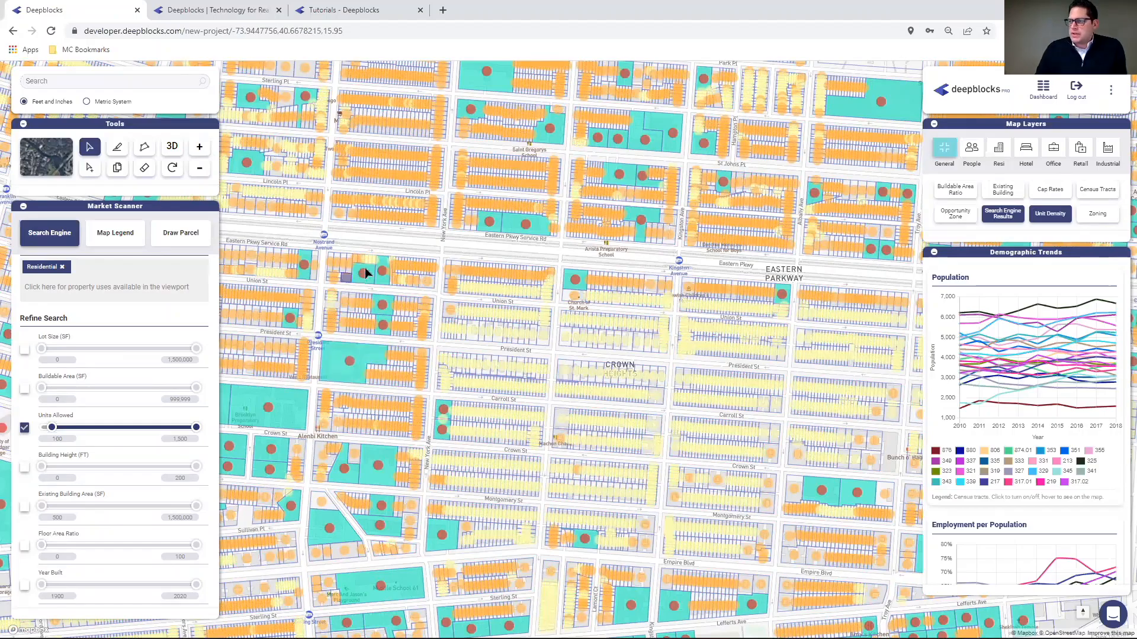
{"action": "scroll", "coordinate": [408, 265], "scroll_direction": "down", "scroll_amount": 3}
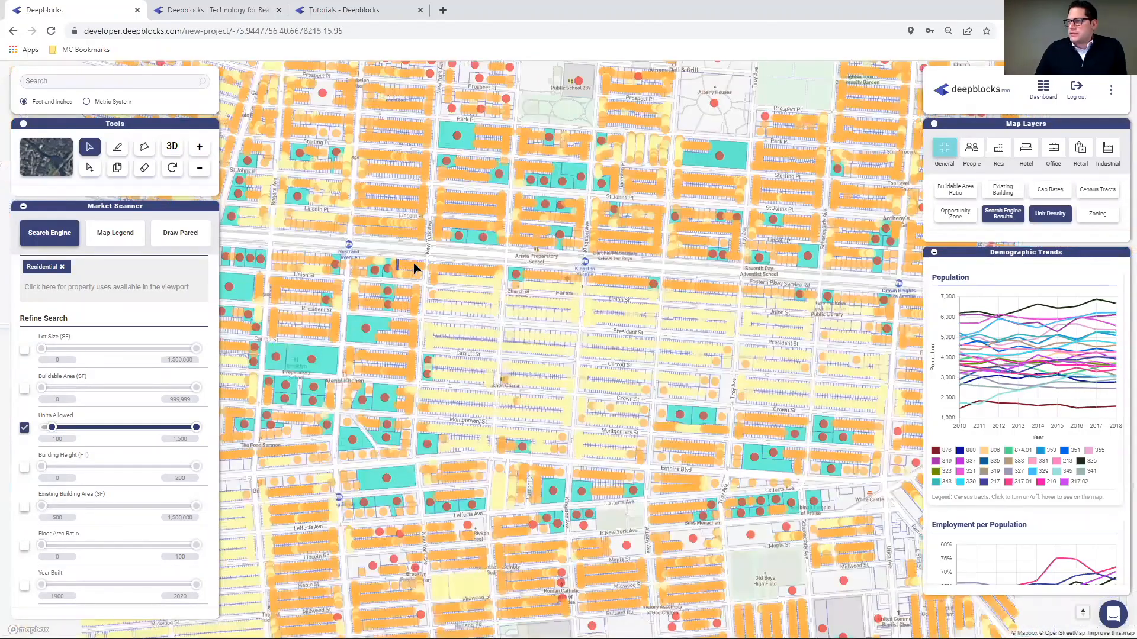
{"action": "scroll", "coordinate": [429, 264], "scroll_direction": "down", "scroll_amount": 3}
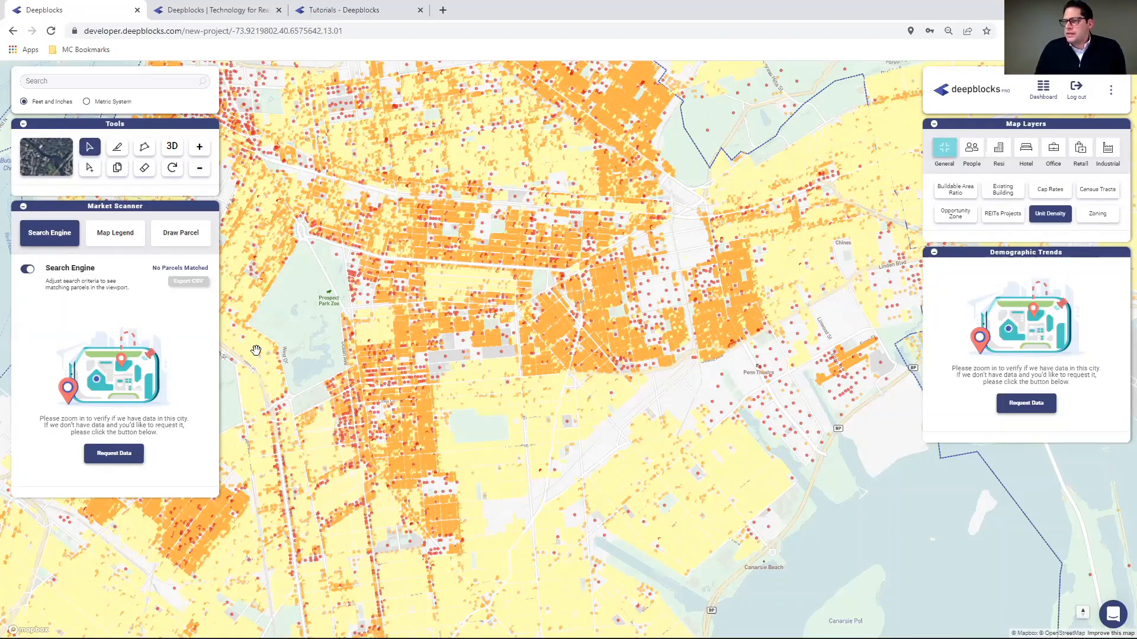
- Swap Unit Density for Buildable Area Ratio, pan Brooklyn, then restore Unit Density and switch it off
{"action": "left_click", "coordinate": [1050, 213]}
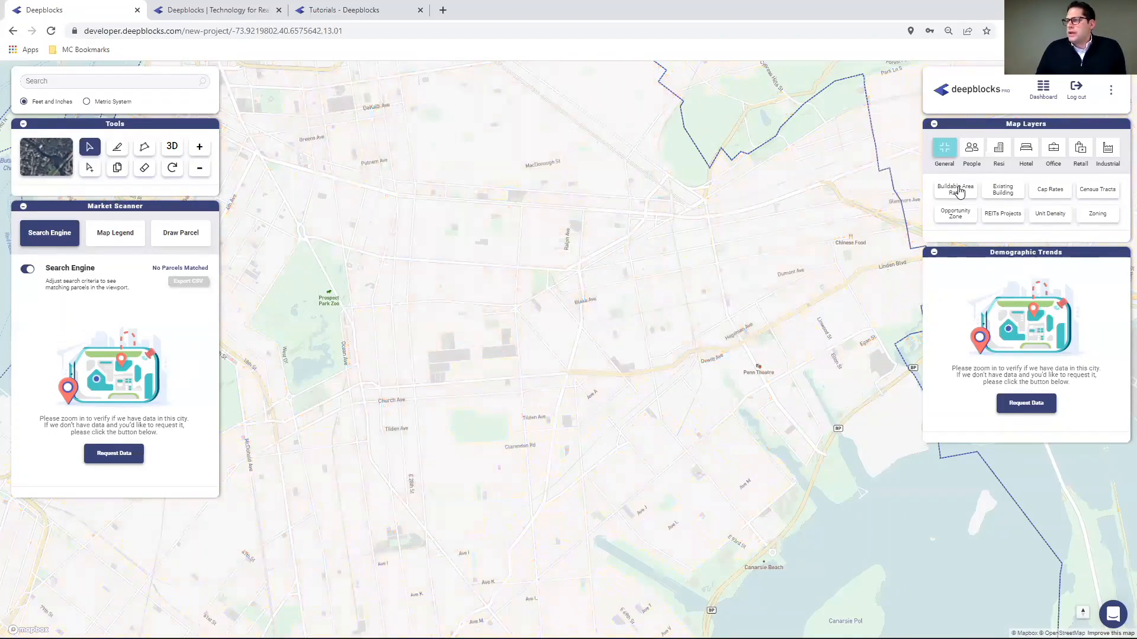
{"action": "left_click", "coordinate": [959, 192]}
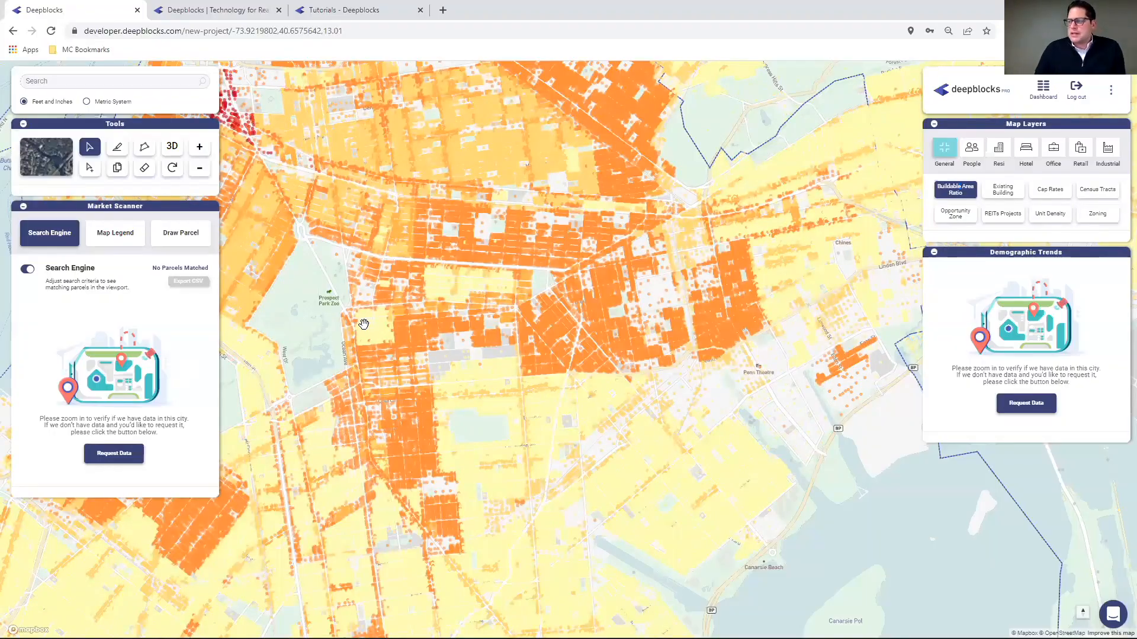
{"action": "left_click_drag", "start_coordinate": [382, 189], "coordinate": [523, 271]}
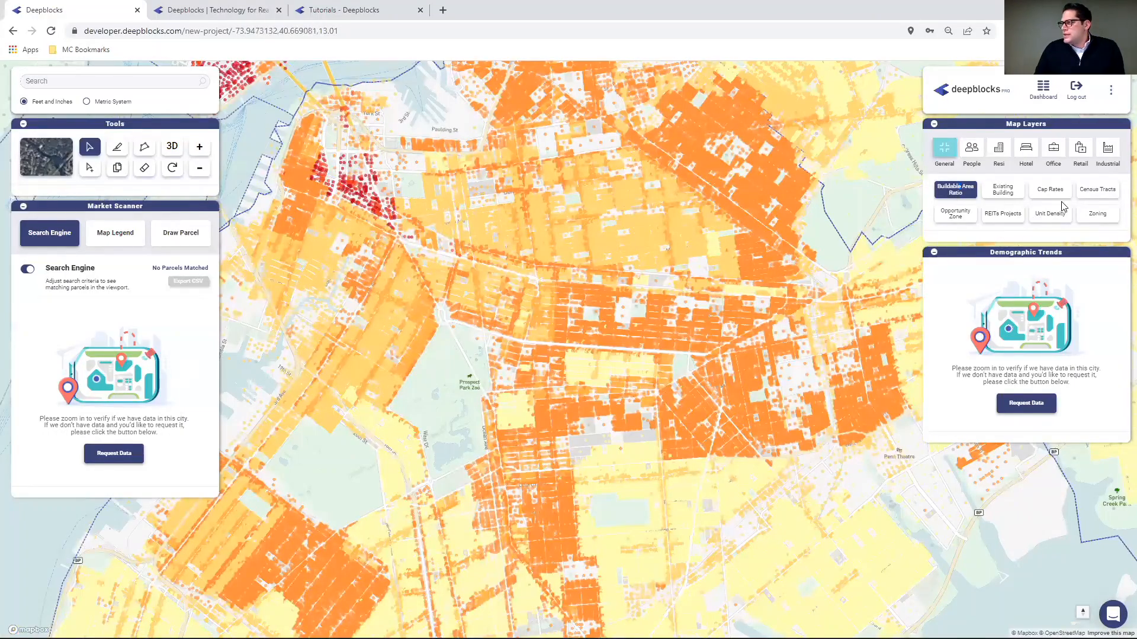
{"action": "left_click", "coordinate": [1060, 218]}
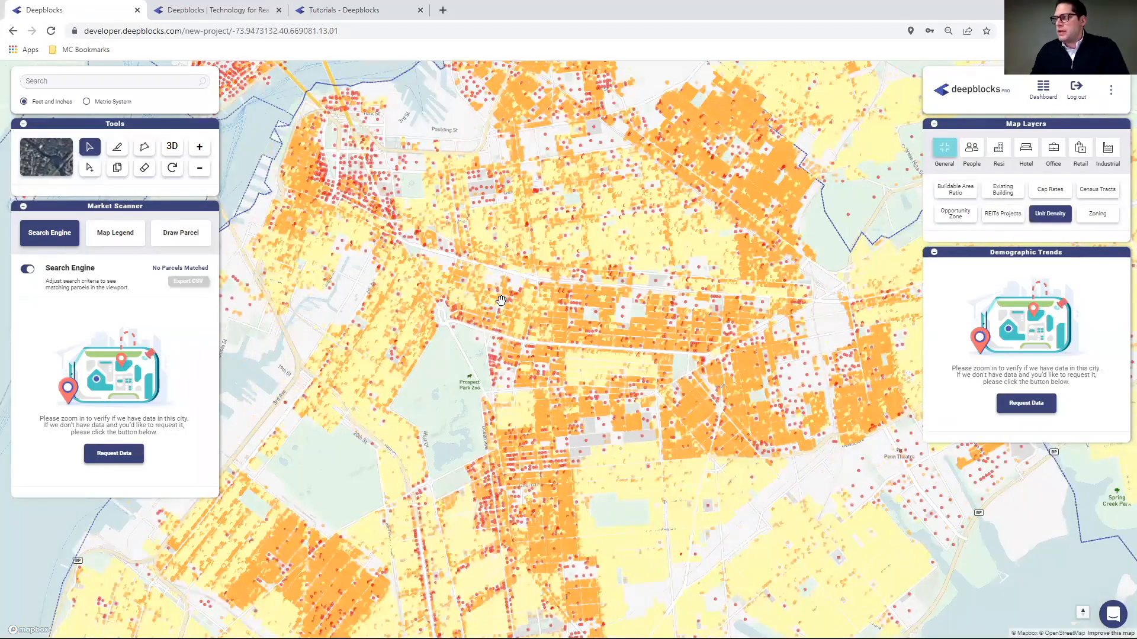
{"action": "left_click", "coordinate": [1054, 217]}
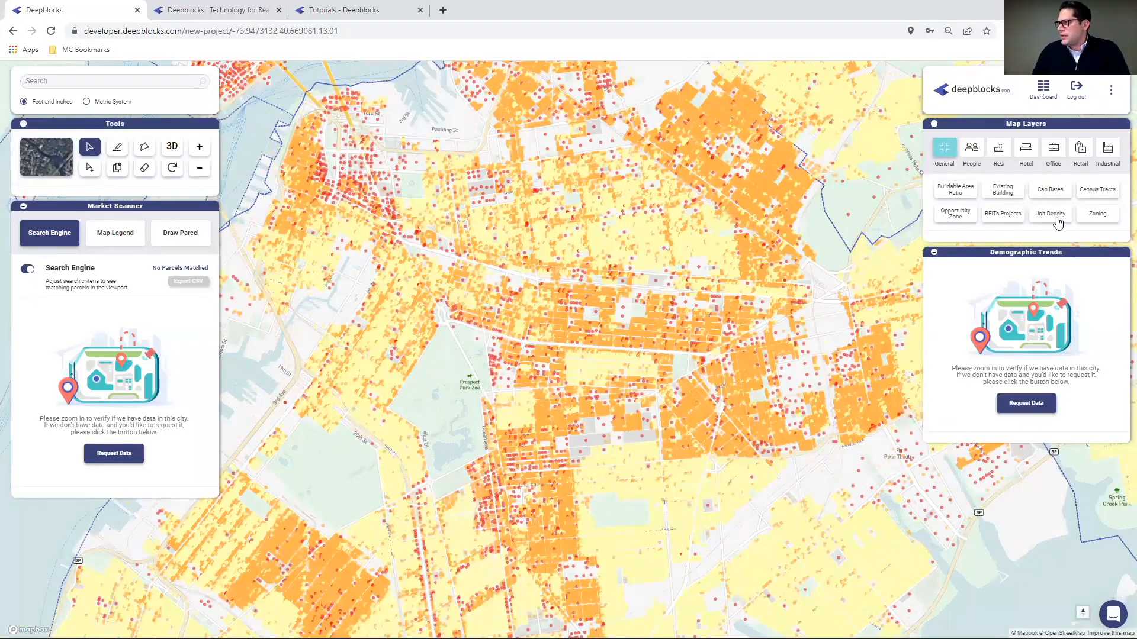
- Show Opportunity Zones, zoom in on those east of Prospect Park, then hide the layer
{"action": "left_click", "coordinate": [953, 217]}
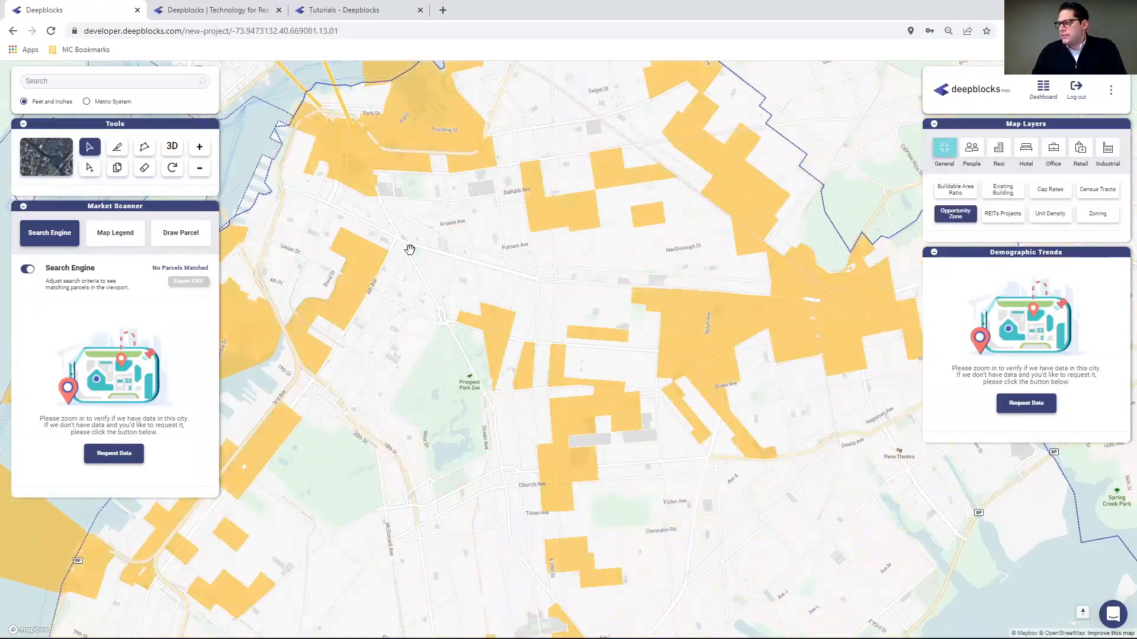
{"action": "left_click_drag", "start_coordinate": [485, 394], "coordinate": [376, 360]}
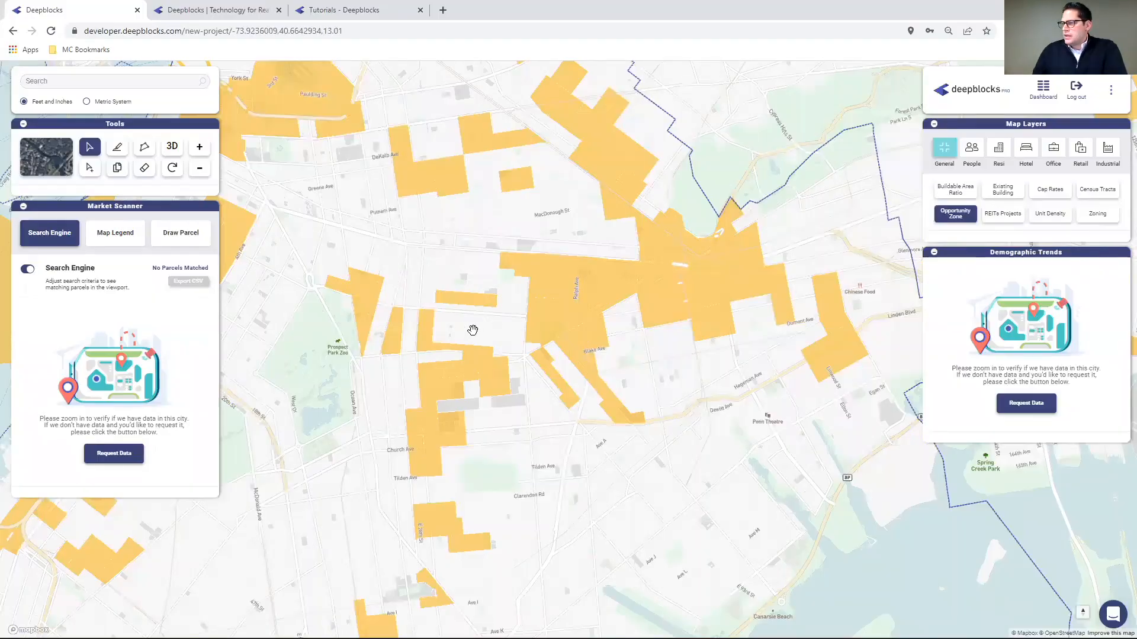
{"action": "scroll", "coordinate": [472, 330], "scroll_direction": "up", "scroll_amount": 3}
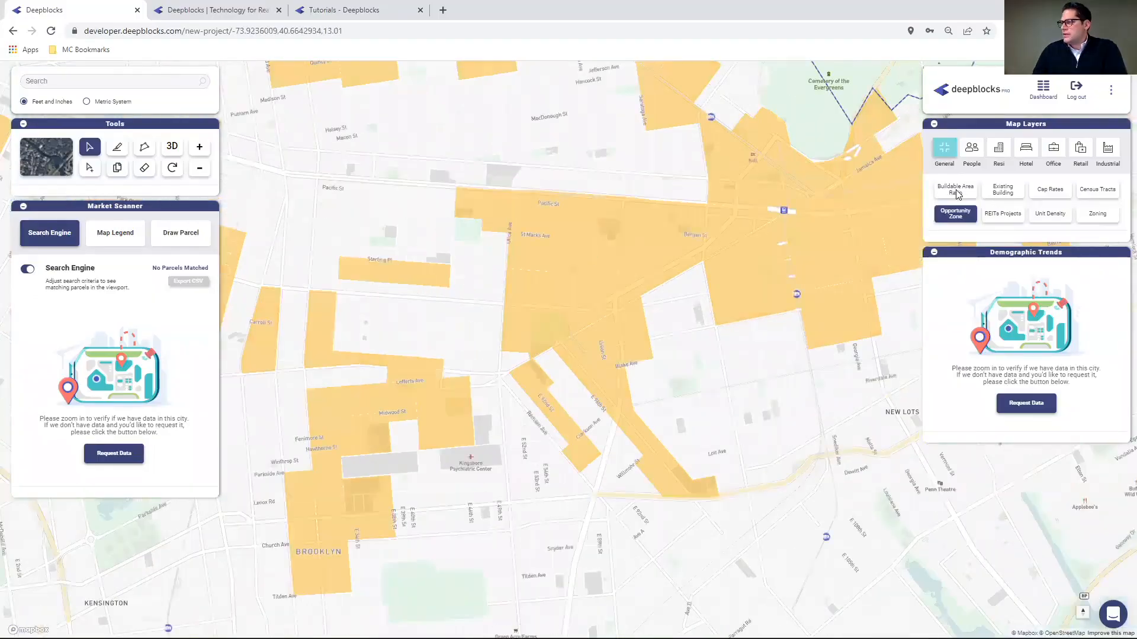
{"action": "left_click", "coordinate": [971, 152]}
- Show the People layer Median Income, zoom in on the tracts, then turn it off
{"action": "left_click", "coordinate": [971, 152]}
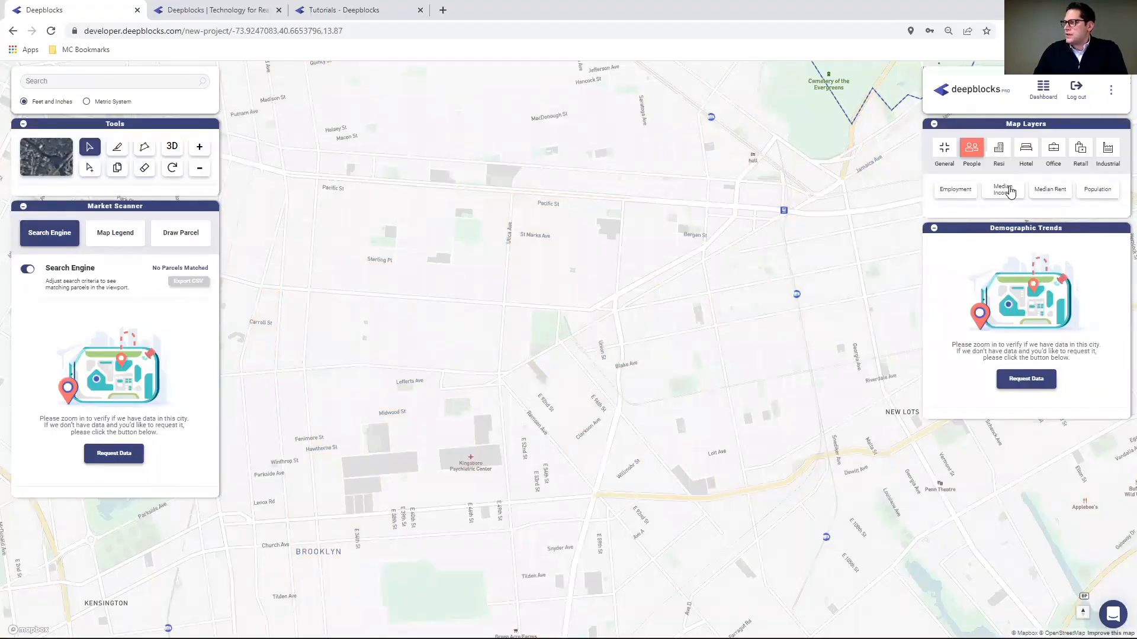
{"action": "left_click", "coordinate": [1009, 191]}
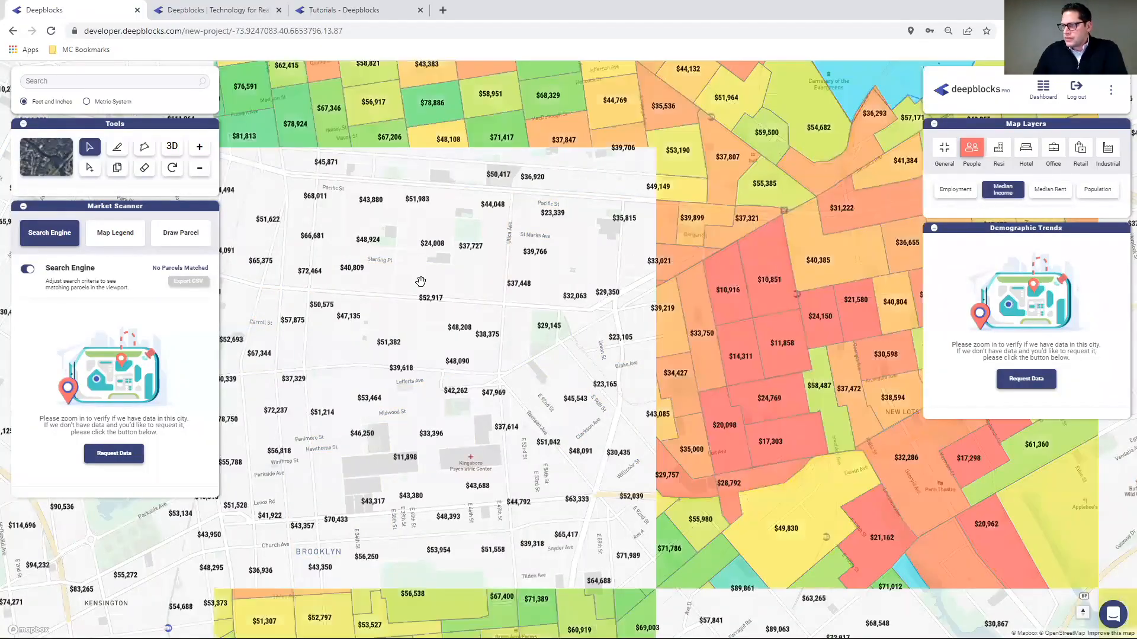
{"action": "scroll", "coordinate": [421, 283], "scroll_direction": "up", "scroll_amount": 3}
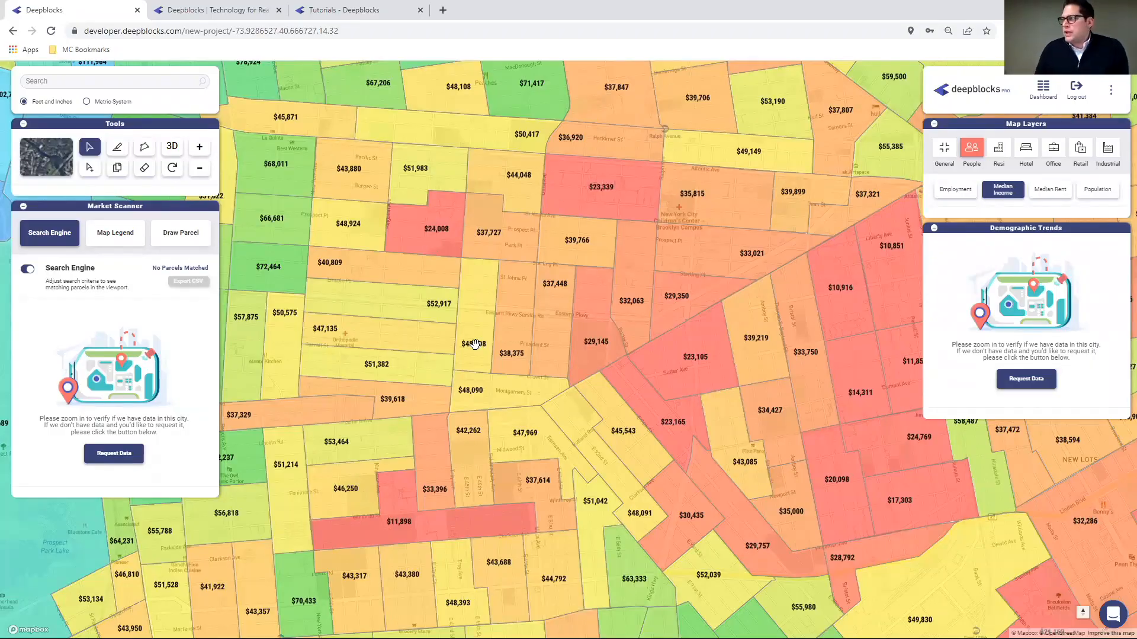
{"action": "left_click", "coordinate": [1005, 190]}
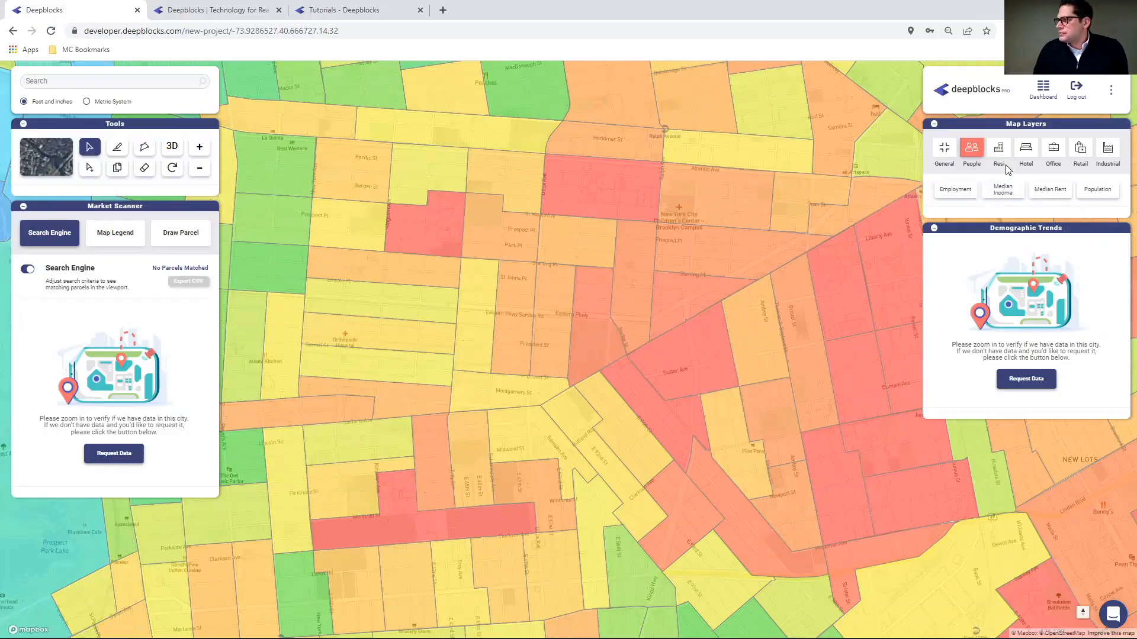
- Show the Resi Rates dollar overlay per tract in the Resi category, then switch it off
{"action": "left_click", "coordinate": [1006, 168]}
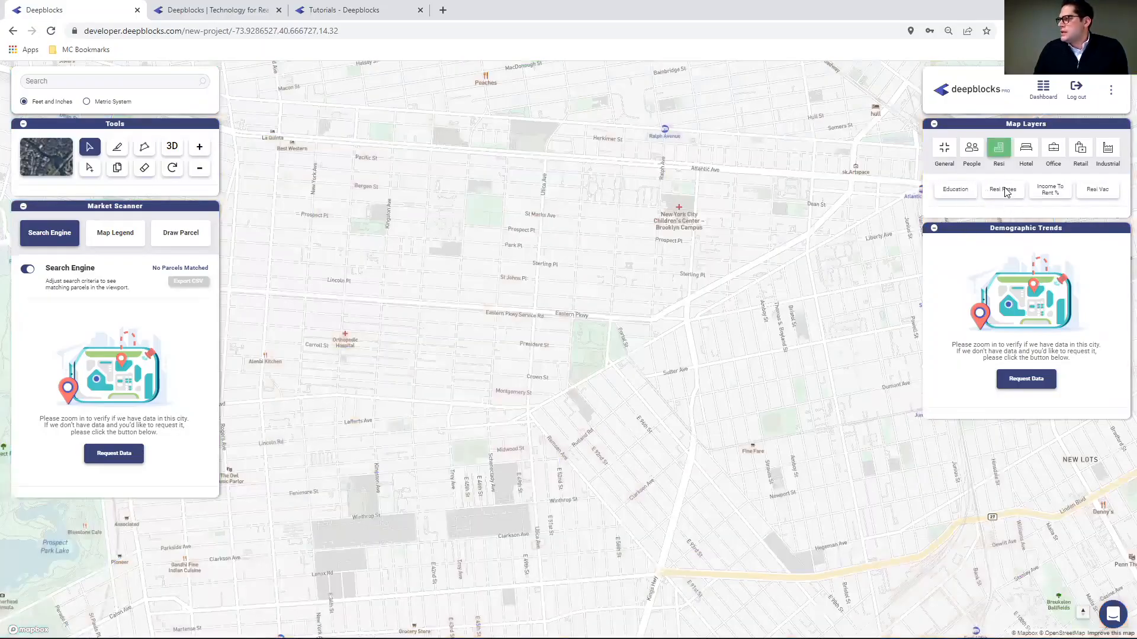
{"action": "left_click", "coordinate": [1005, 191]}
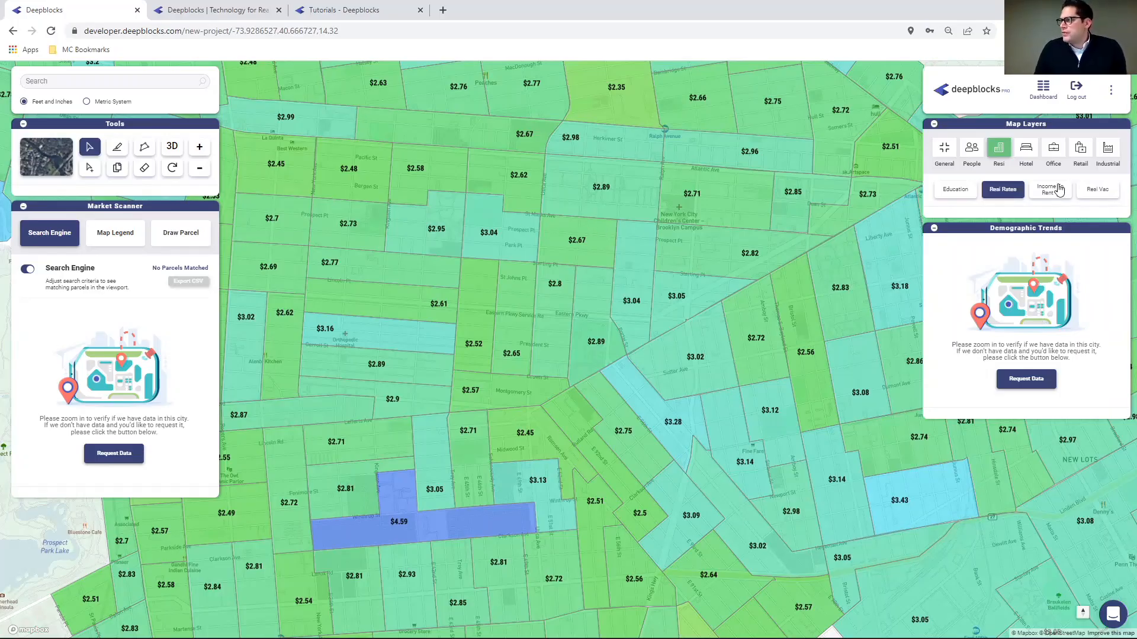
{"action": "left_click", "coordinate": [1009, 190]}
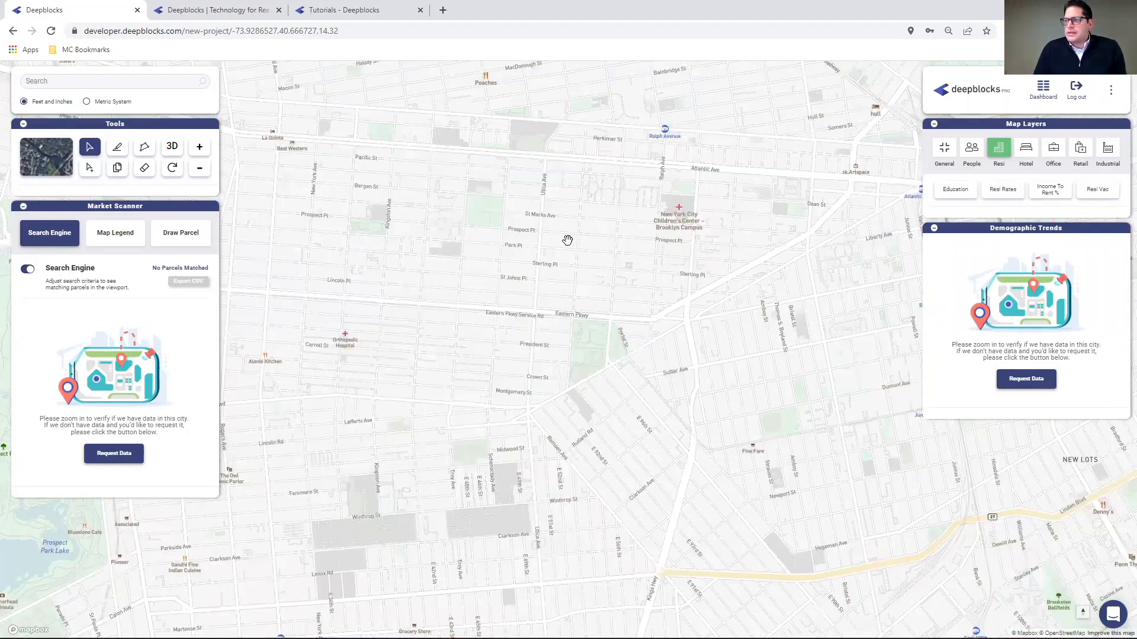
- Zoom to Eastern Parkway, try a Lot Size filter, then filter by Units Allowed 100–1,500 (372 matches)
{"action": "scroll", "coordinate": [404, 315], "scroll_direction": "up", "scroll_amount": 3}
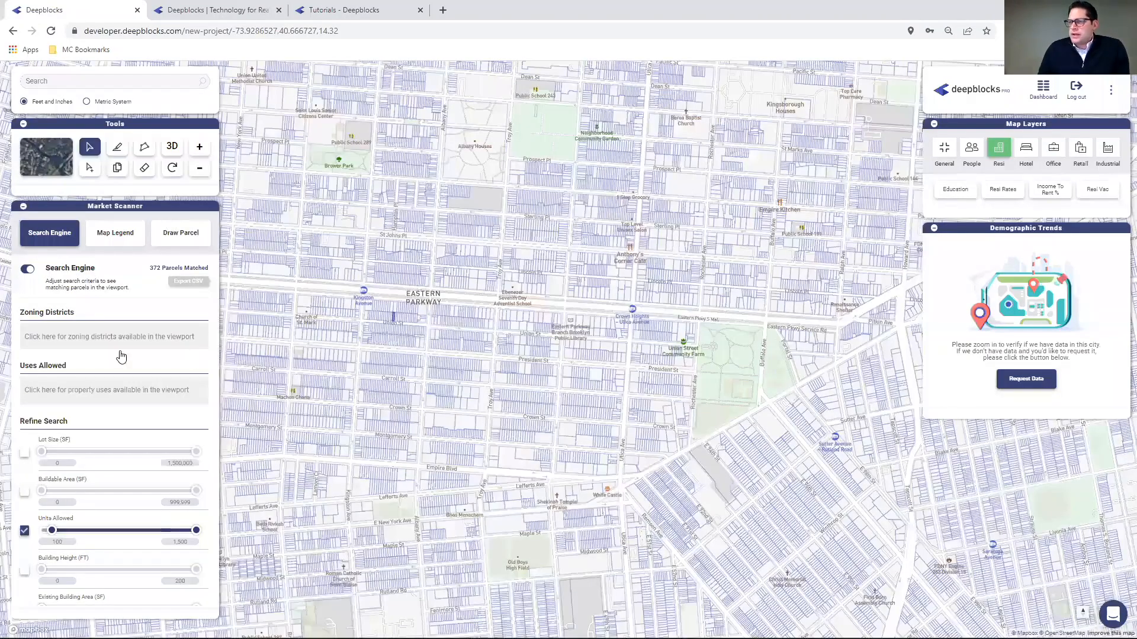
{"action": "left_click", "coordinate": [24, 530]}
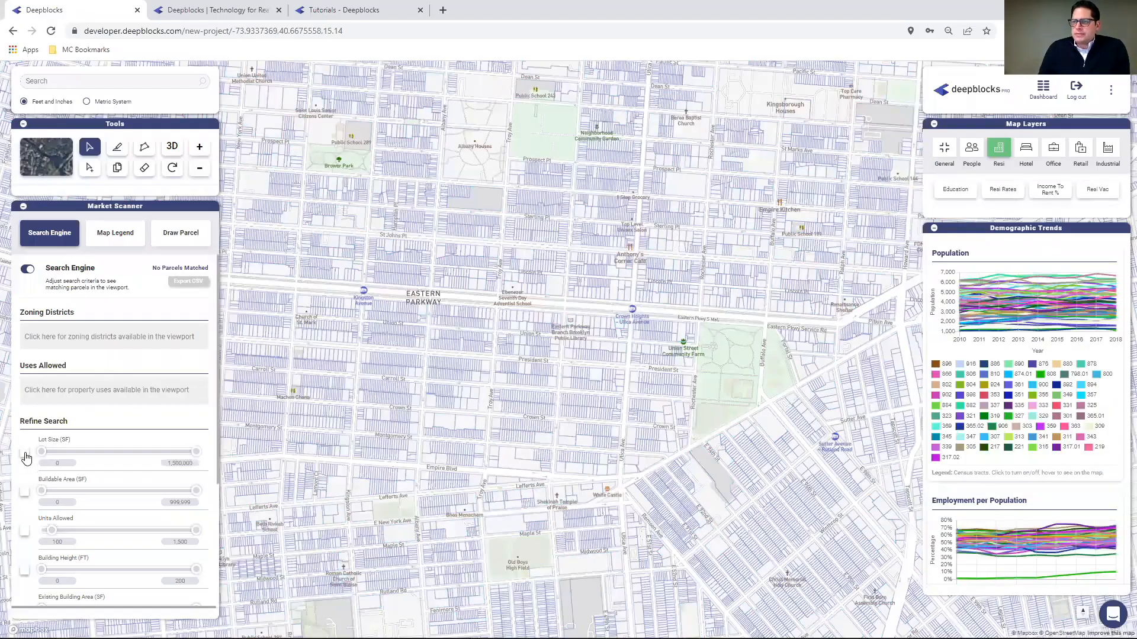
{"action": "left_click", "coordinate": [24, 453]}
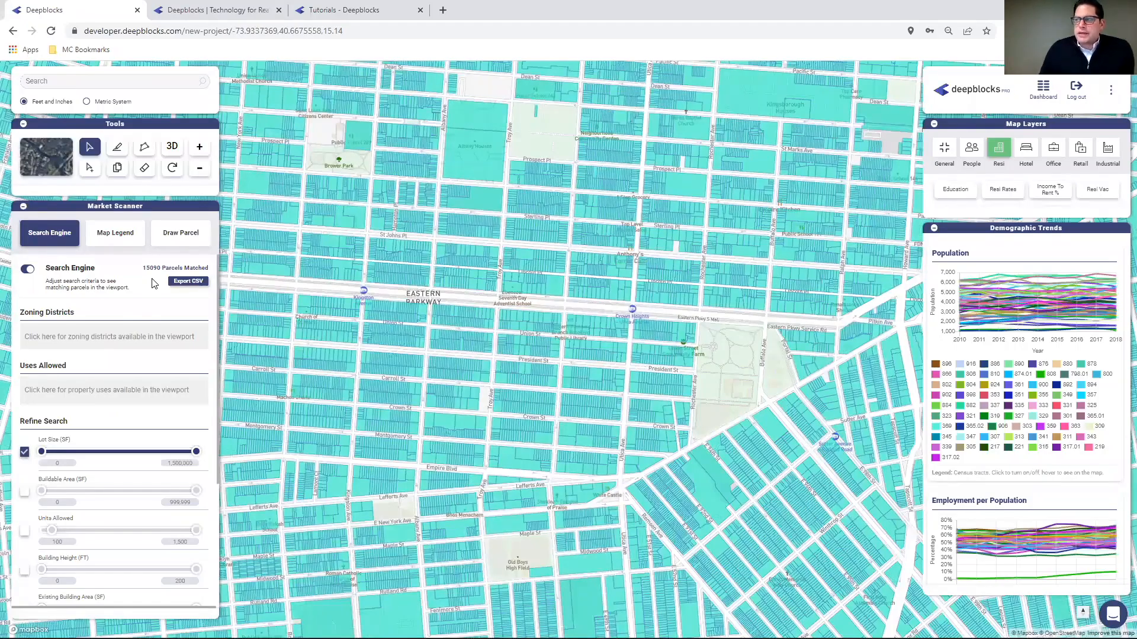
{"action": "left_click", "coordinate": [24, 452]}
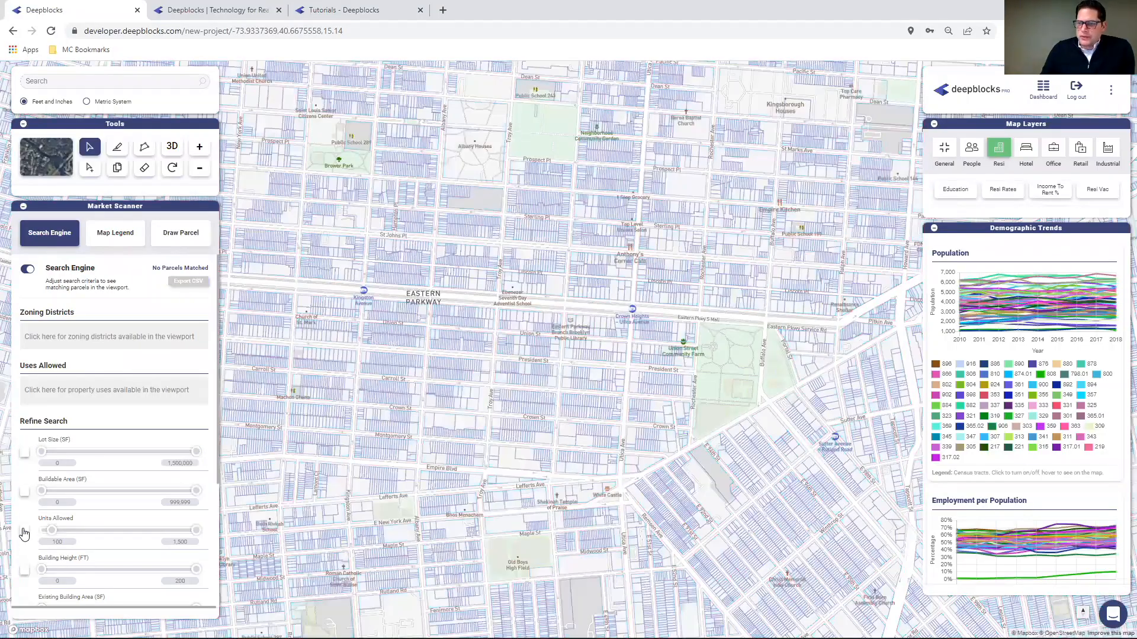
{"action": "left_click", "coordinate": [24, 531]}
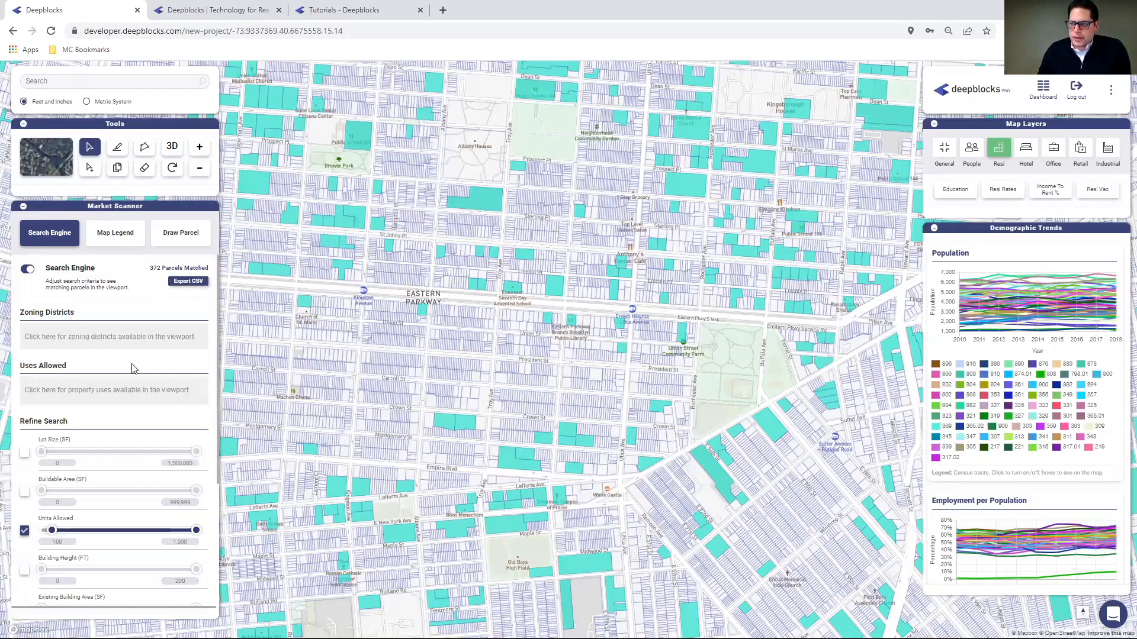
- Add an Existing Building Area filter with a 10,000 sq ft maximum
{"action": "scroll", "coordinate": [118, 422], "scroll_direction": "down", "scroll_amount": 1}
{"action": "scroll", "coordinate": [125, 419], "scroll_direction": "down", "scroll_amount": 1}
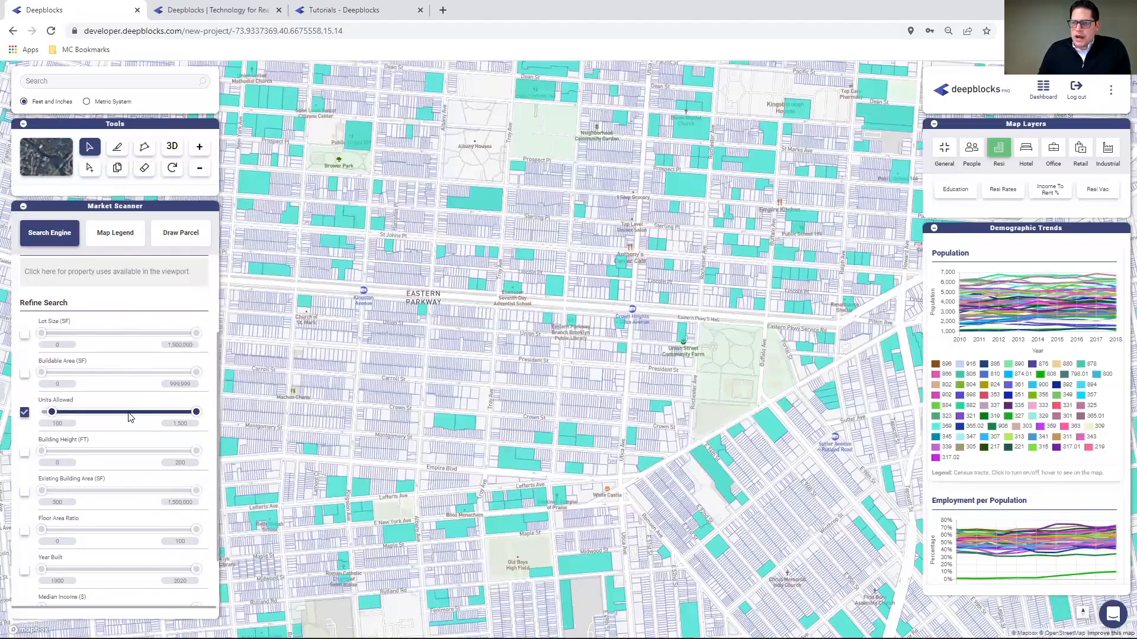
{"action": "left_click", "coordinate": [24, 493]}
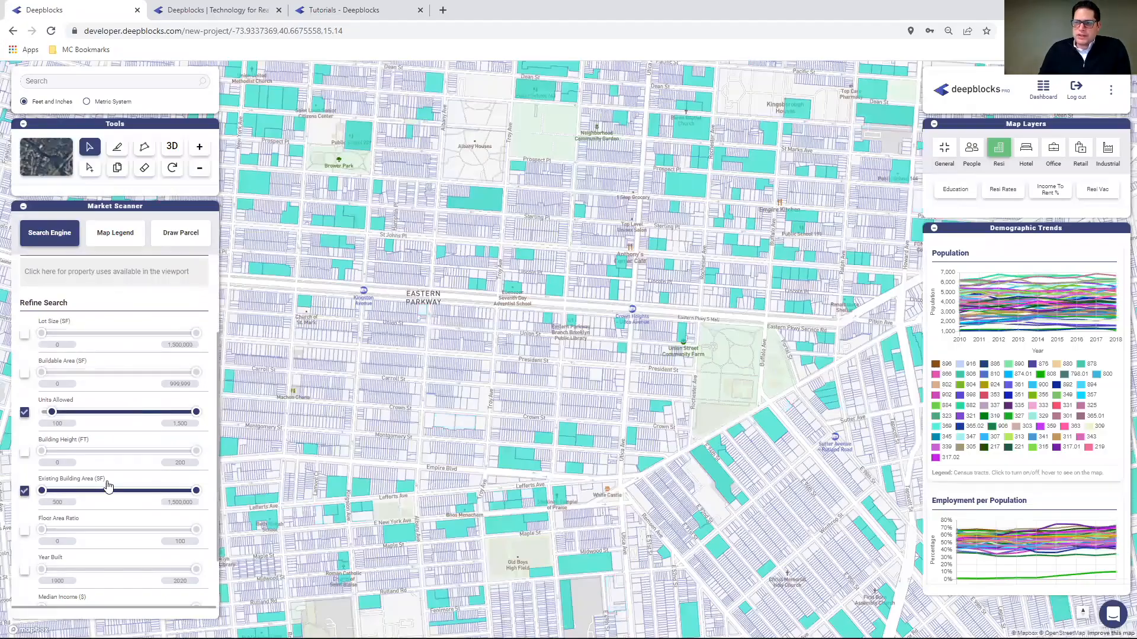
{"action": "left_click", "coordinate": [180, 502]}
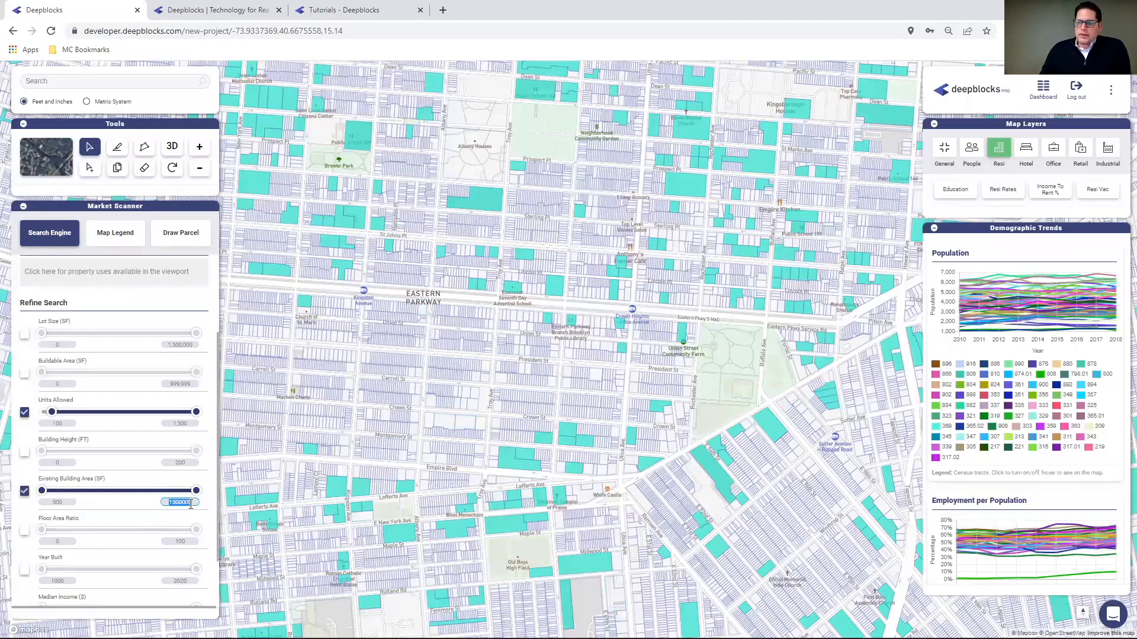
{"action": "type", "text": "1000"}
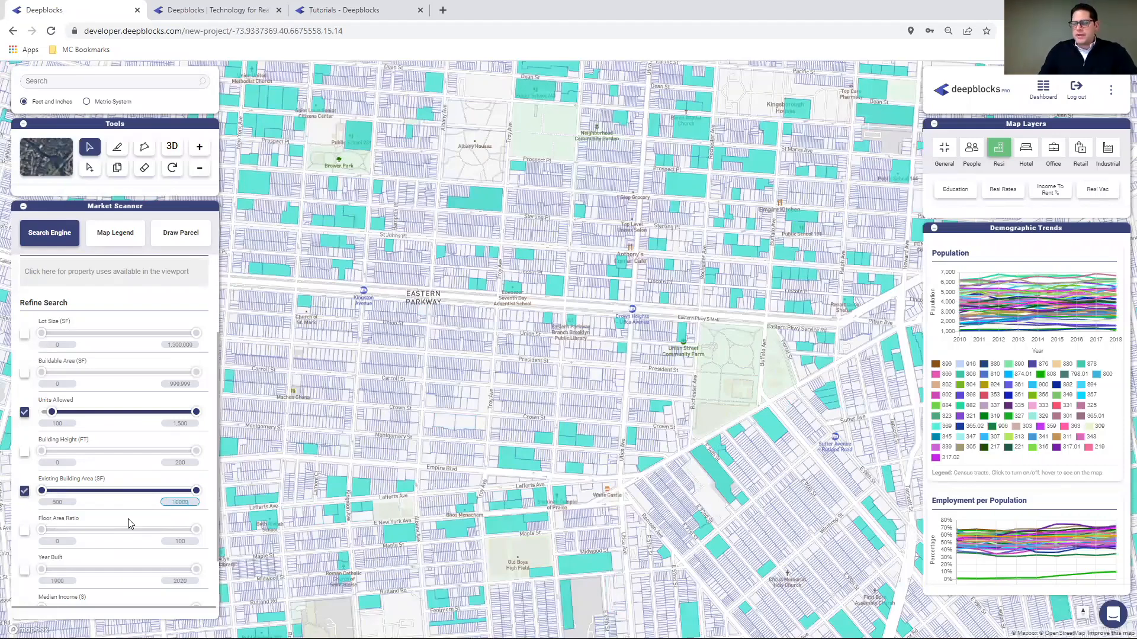
{"action": "left_click", "coordinate": [115, 510]}
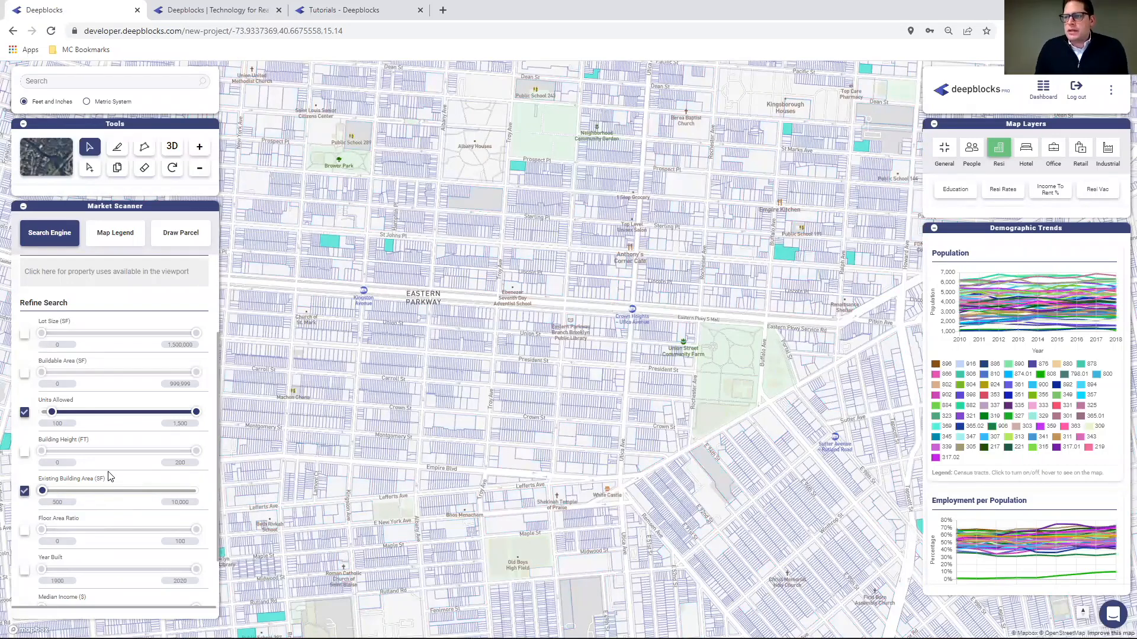
{"action": "scroll", "coordinate": [147, 346], "scroll_direction": "up", "scroll_amount": 1}
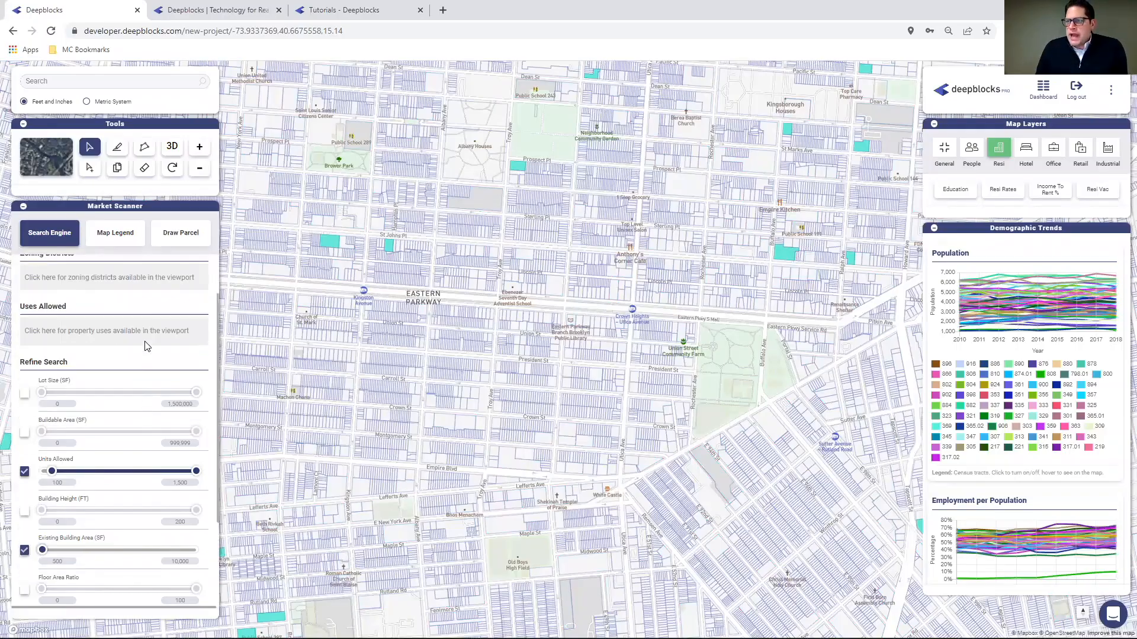
{"action": "scroll", "coordinate": [147, 347], "scroll_direction": "up", "scroll_amount": 1}
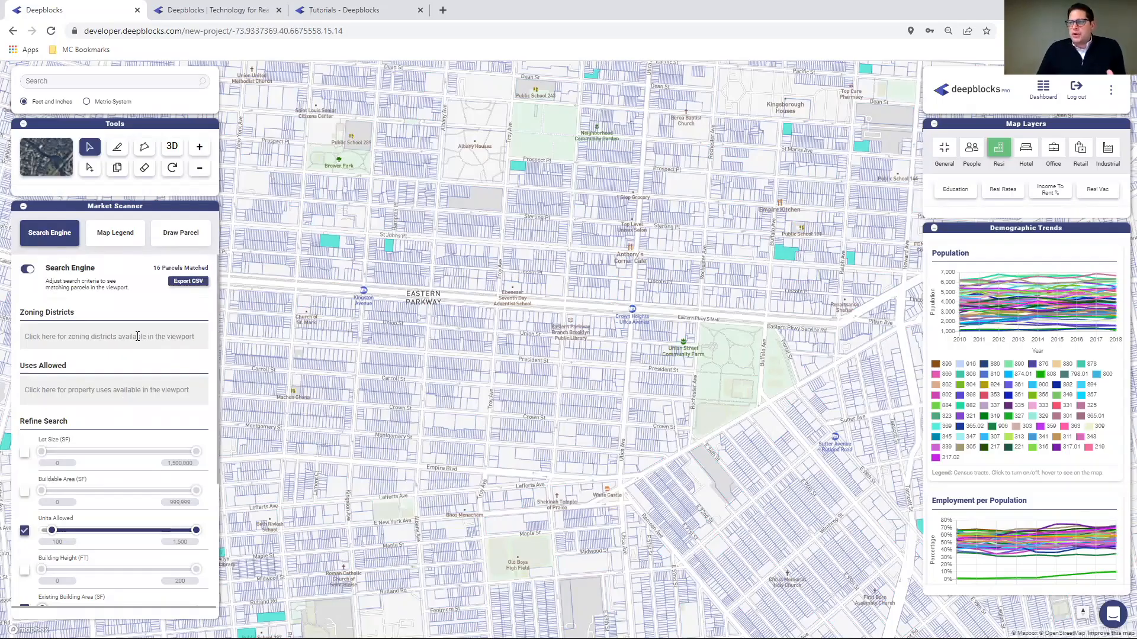
{"action": "scroll", "coordinate": [138, 367], "scroll_direction": "down", "scroll_amount": 2}
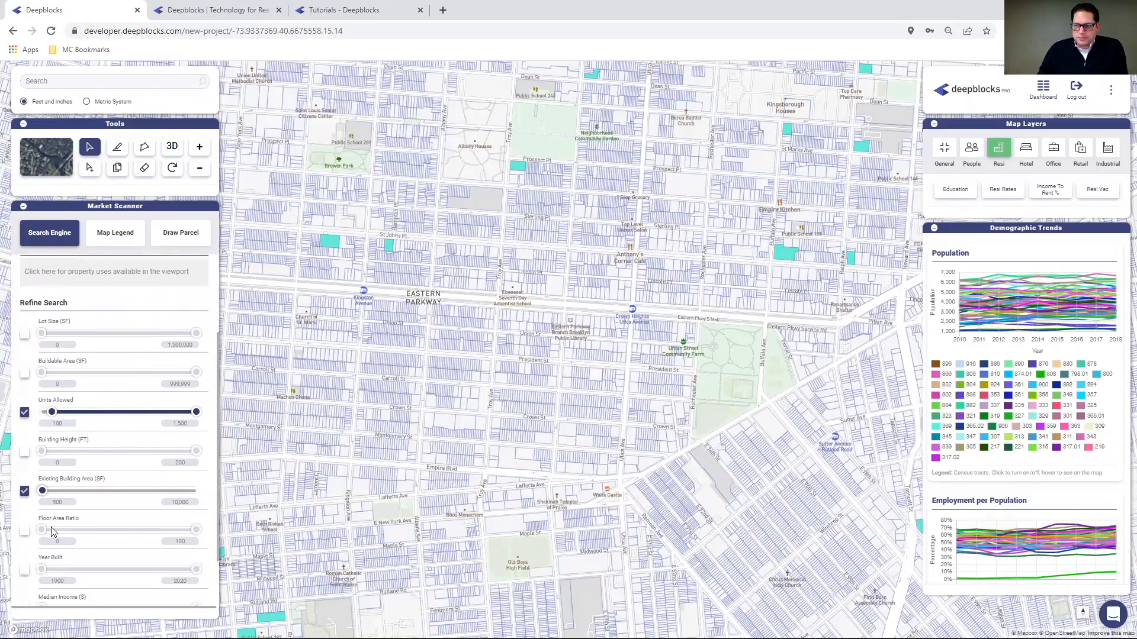
{"action": "scroll", "coordinate": [121, 467], "scroll_direction": "down", "scroll_amount": 1}
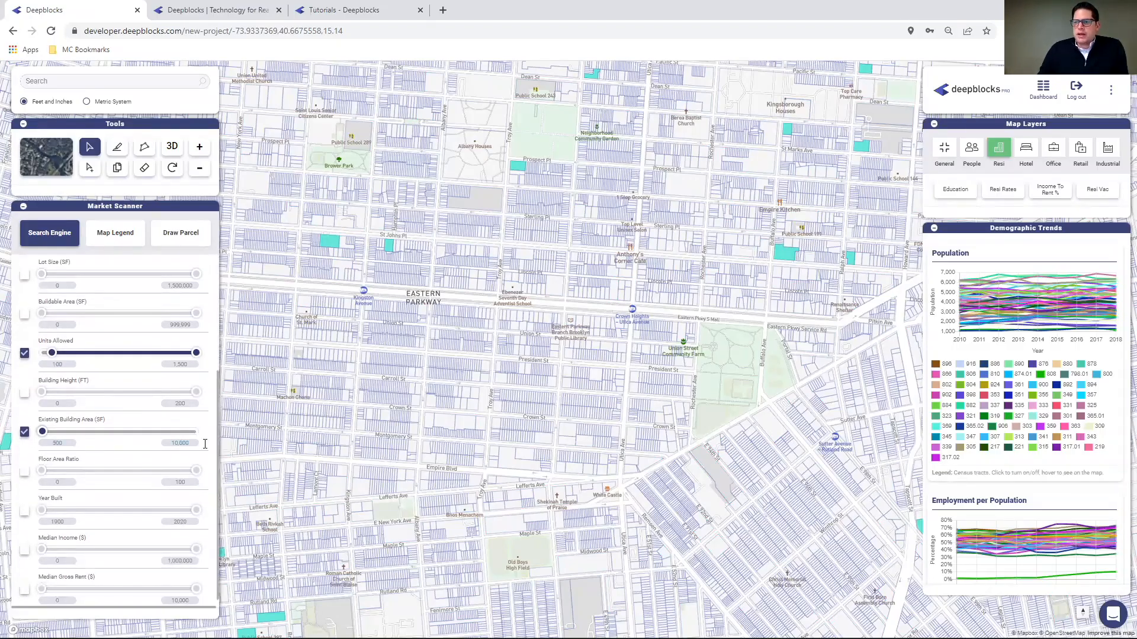
{"action": "double_click", "coordinate": [68, 443]}
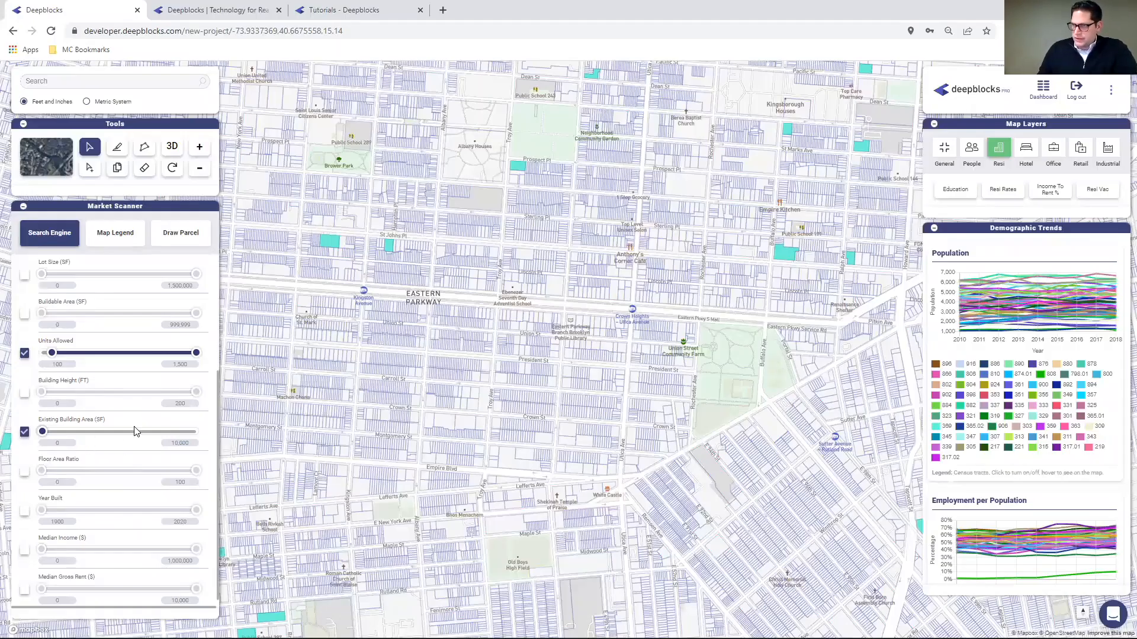
{"action": "scroll", "coordinate": [137, 419], "scroll_direction": "up", "scroll_amount": 3}
{"action": "scroll", "coordinate": [137, 421], "scroll_direction": "down", "scroll_amount": 3}
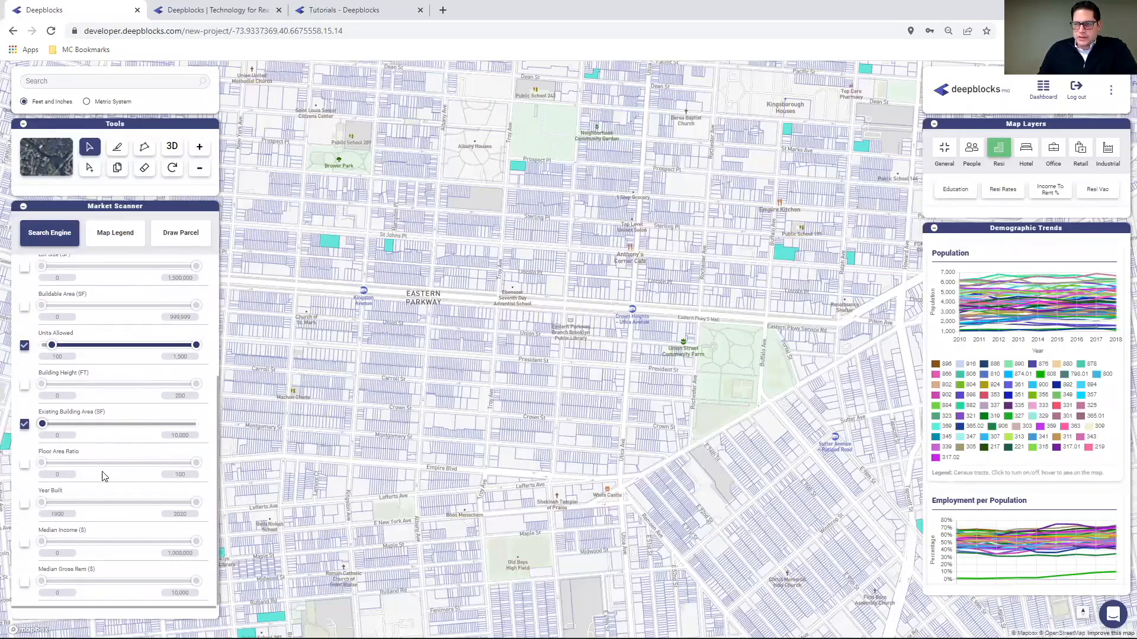
- Enable the Year Built filter and set its maximum to 1950
{"action": "left_click", "coordinate": [25, 504]}
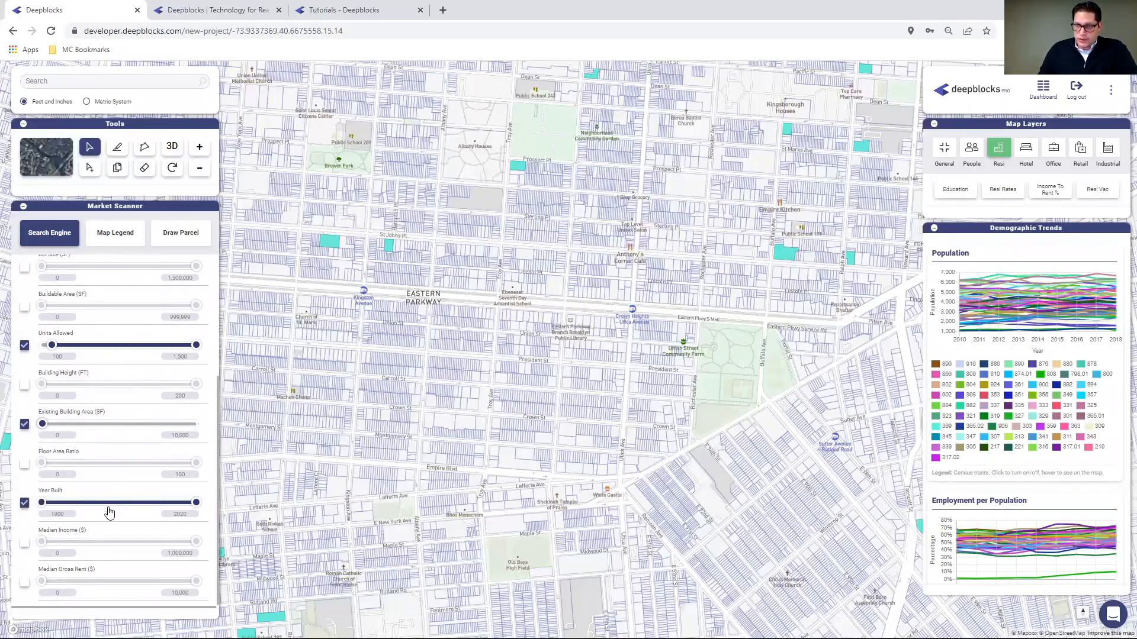
{"action": "left_click", "coordinate": [178, 513]}
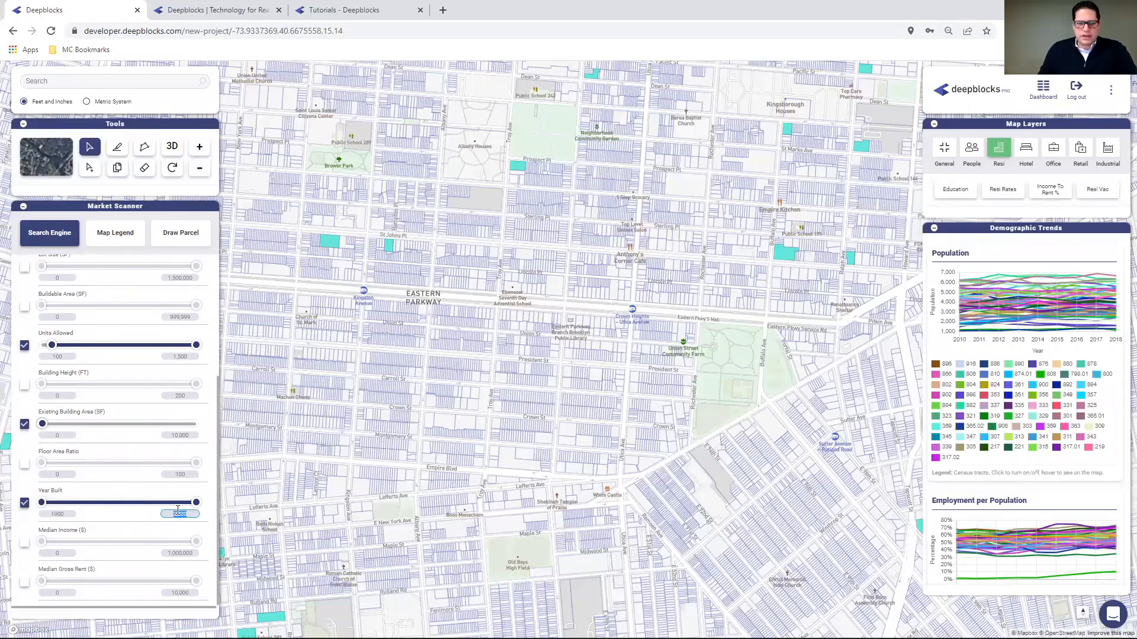
{"action": "key", "text": "BackSpace"}
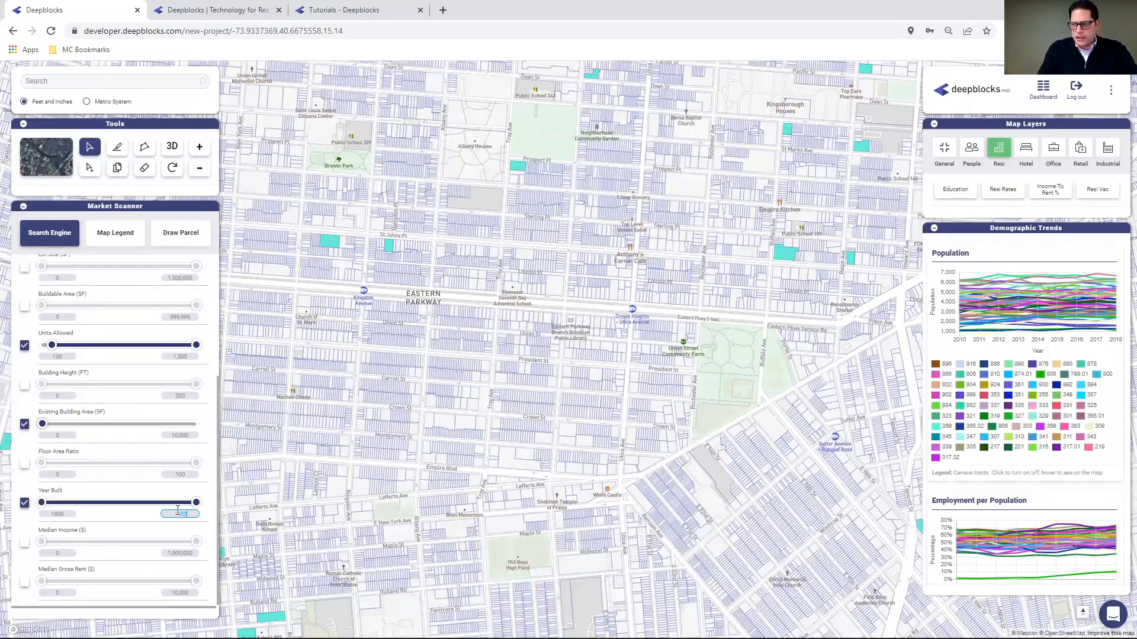
{"action": "type", "text": "1950"}
{"action": "left_click", "coordinate": [59, 513]}
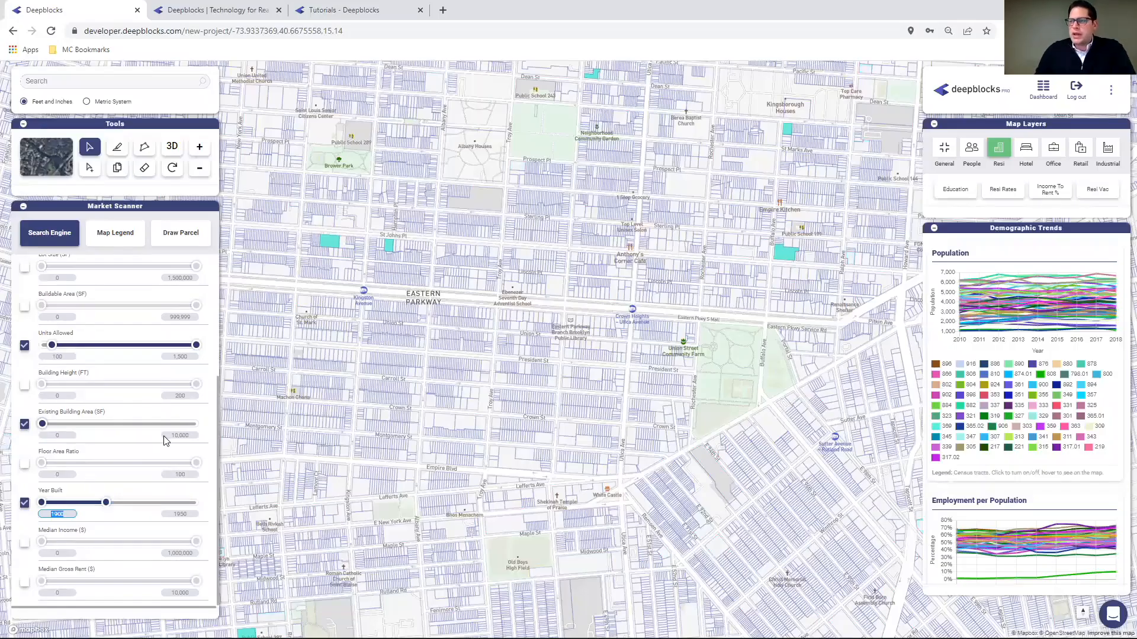
- Pan north and zoom in on the highlighted parcels along St Johns Pl near Kingston Ave
{"action": "scroll", "coordinate": [151, 361], "scroll_direction": "up", "scroll_amount": 3}
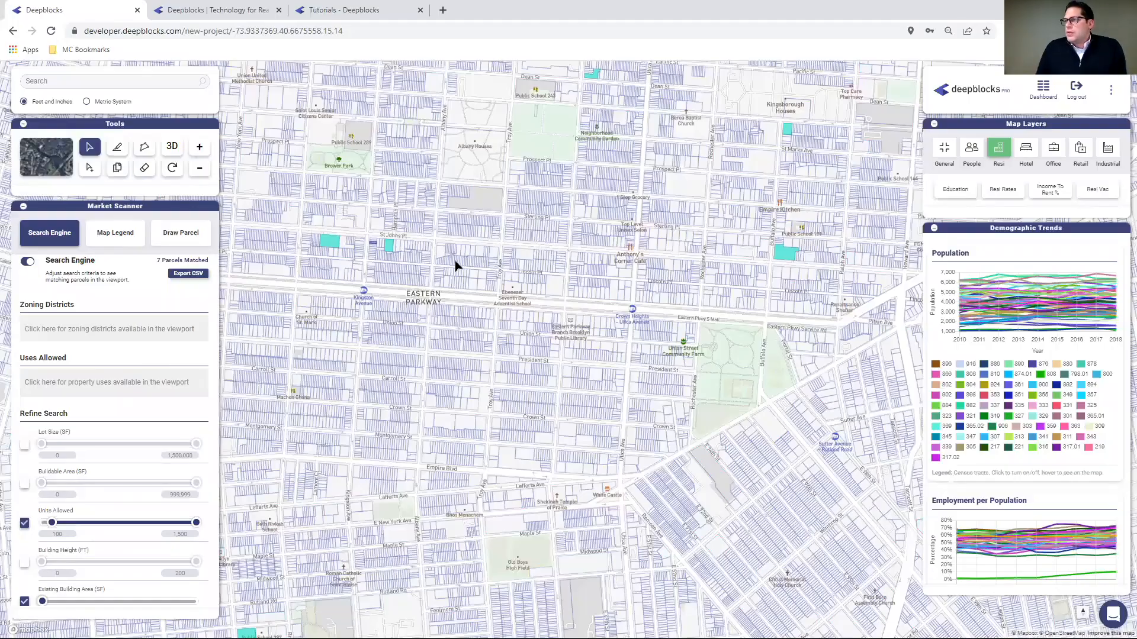
{"action": "left_click_drag", "start_coordinate": [477, 331], "coordinate": [495, 451]}
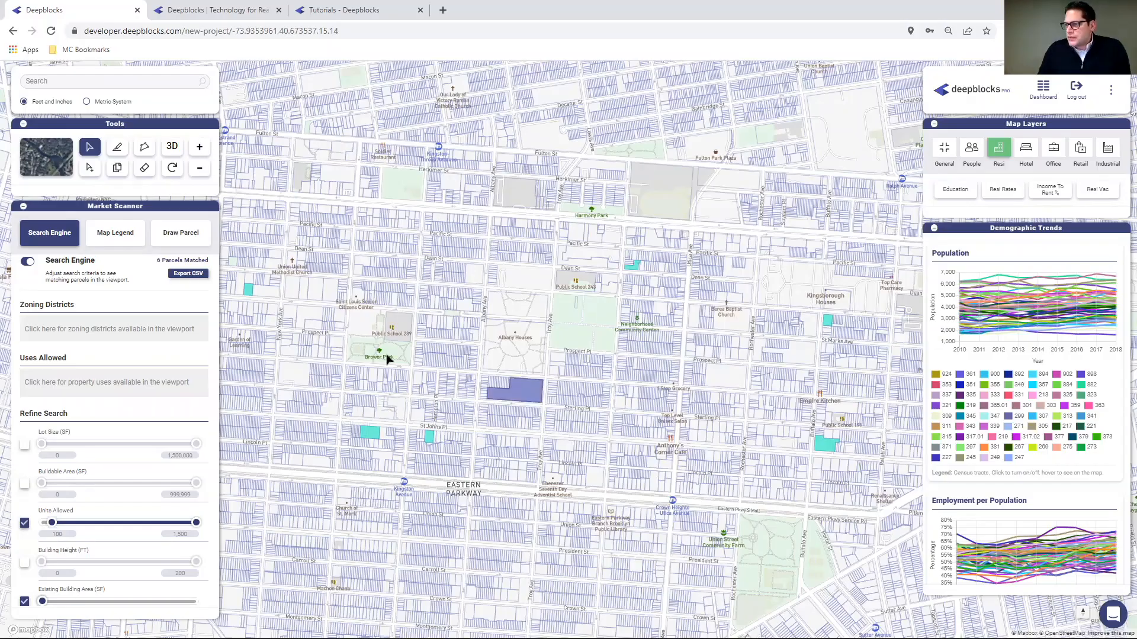
{"action": "scroll", "coordinate": [377, 395], "scroll_direction": "up", "scroll_amount": 1}
{"action": "scroll", "coordinate": [379, 393], "scroll_direction": "up", "scroll_amount": 3}
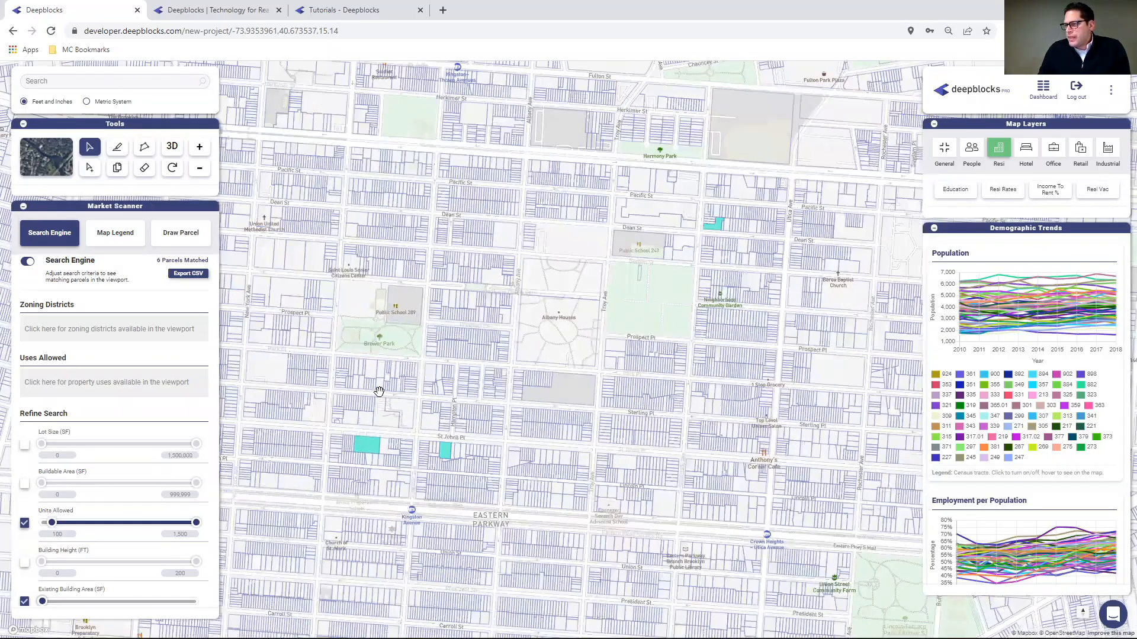
{"action": "scroll", "coordinate": [380, 391], "scroll_direction": "up", "scroll_amount": 2}
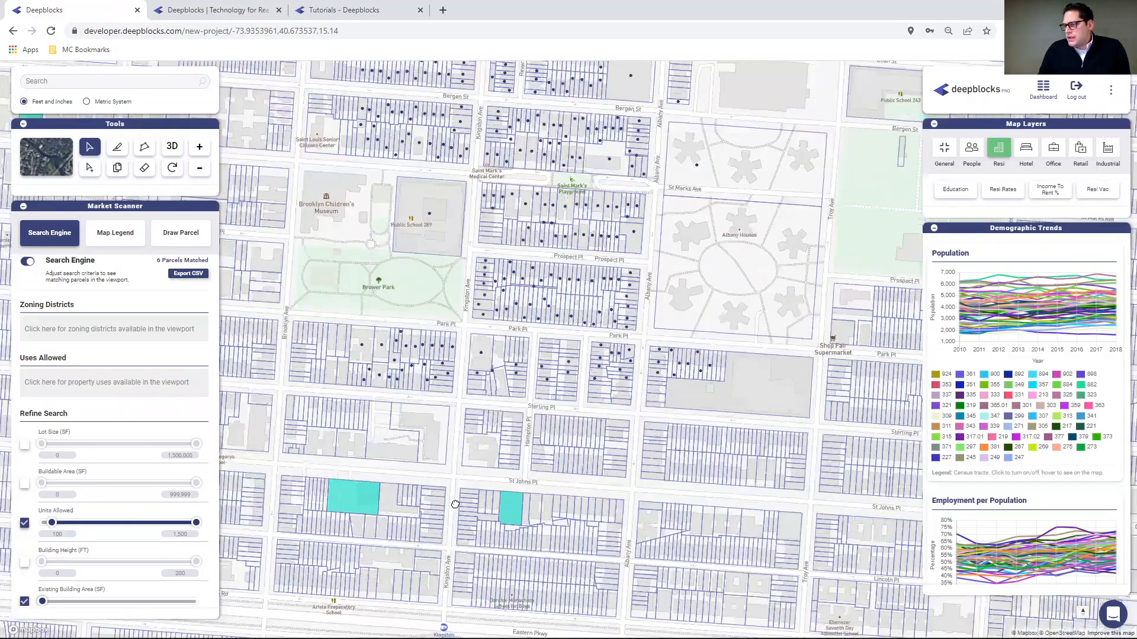
{"action": "left_click_drag", "start_coordinate": [455, 468], "coordinate": [459, 336]}
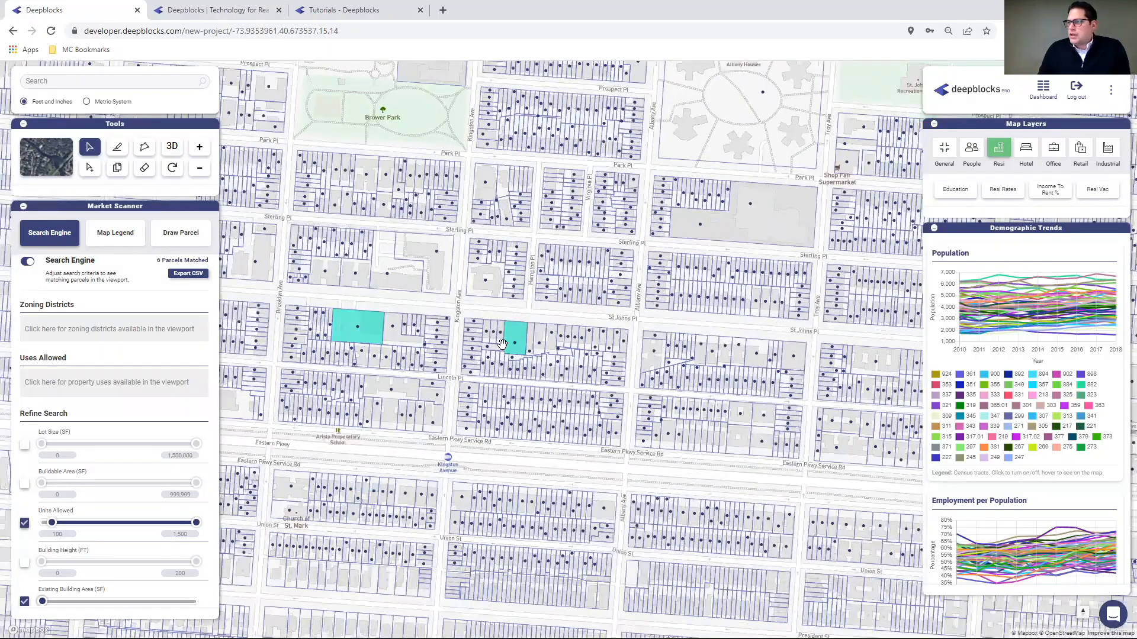
{"action": "scroll", "coordinate": [574, 410], "scroll_direction": "up", "scroll_amount": 2}
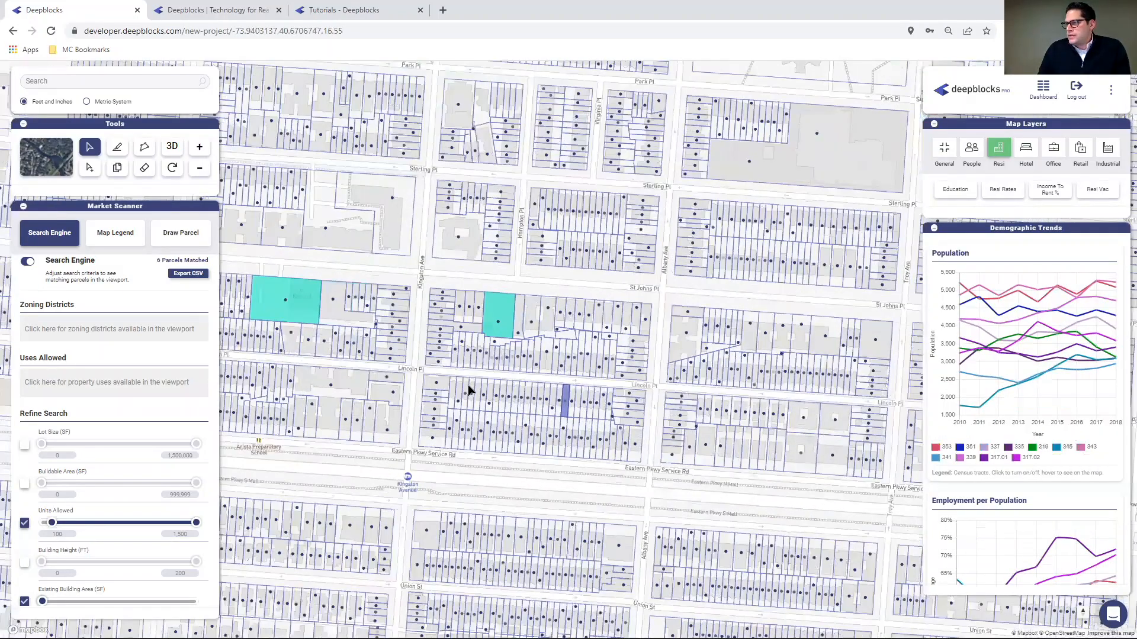
- Open the matched St Johns Pl parcel and scroll through its Zoning Limits
{"action": "scroll", "coordinate": [542, 387], "scroll_direction": "up", "scroll_amount": 2}
{"action": "left_click", "coordinate": [479, 289]}
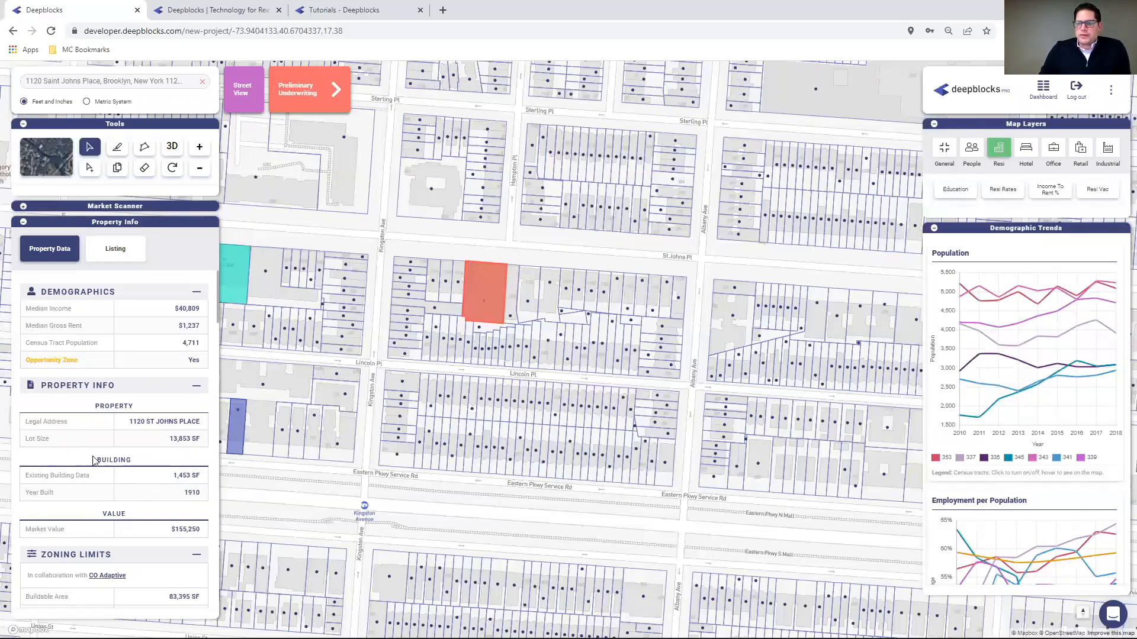
{"action": "scroll", "coordinate": [141, 457], "scroll_direction": "down", "scroll_amount": 3}
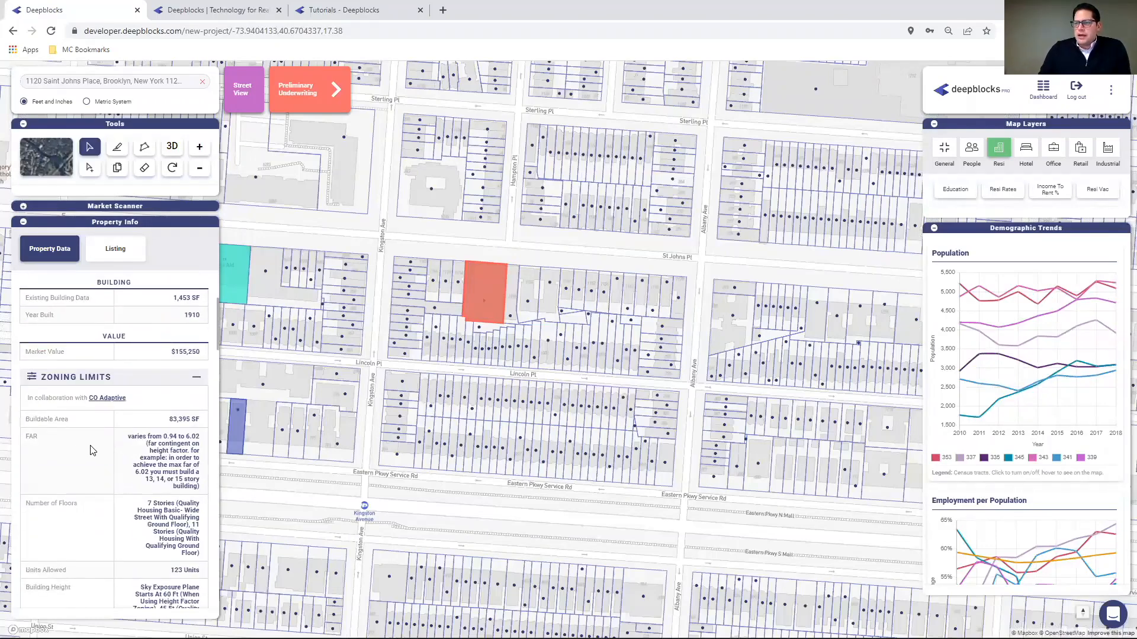
{"action": "scroll", "coordinate": [83, 406], "scroll_direction": "down", "scroll_amount": 2}
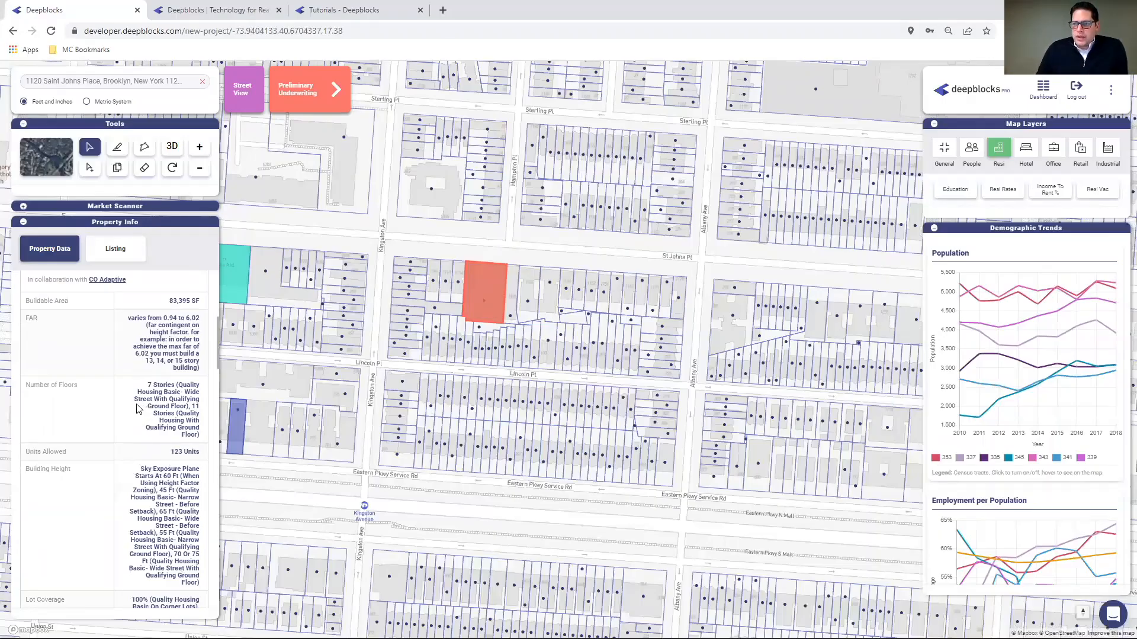
{"action": "scroll", "coordinate": [76, 403], "scroll_direction": "down", "scroll_amount": 2}
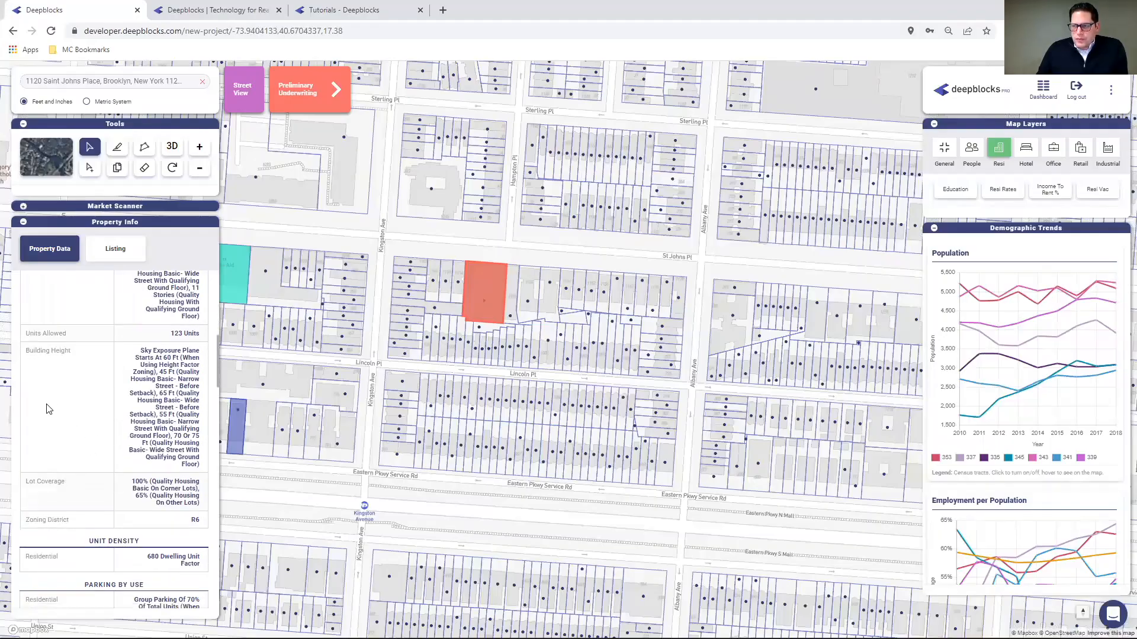
{"action": "scroll", "coordinate": [73, 513], "scroll_direction": "down", "scroll_amount": 1}
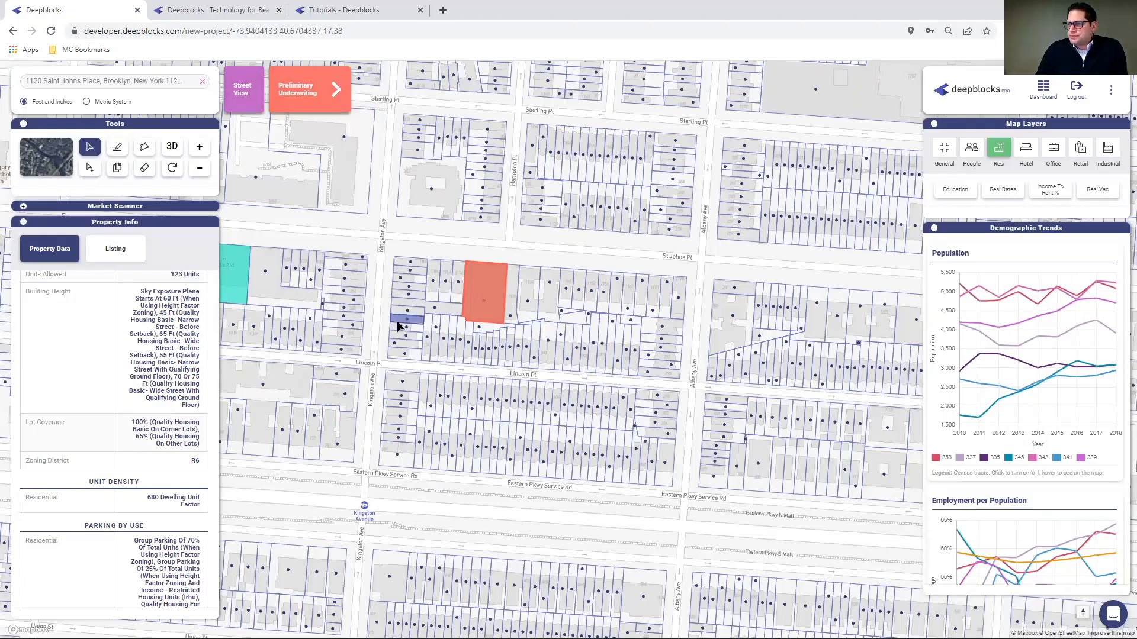
{"action": "scroll", "coordinate": [354, 308], "scroll_direction": "down", "scroll_amount": 3}
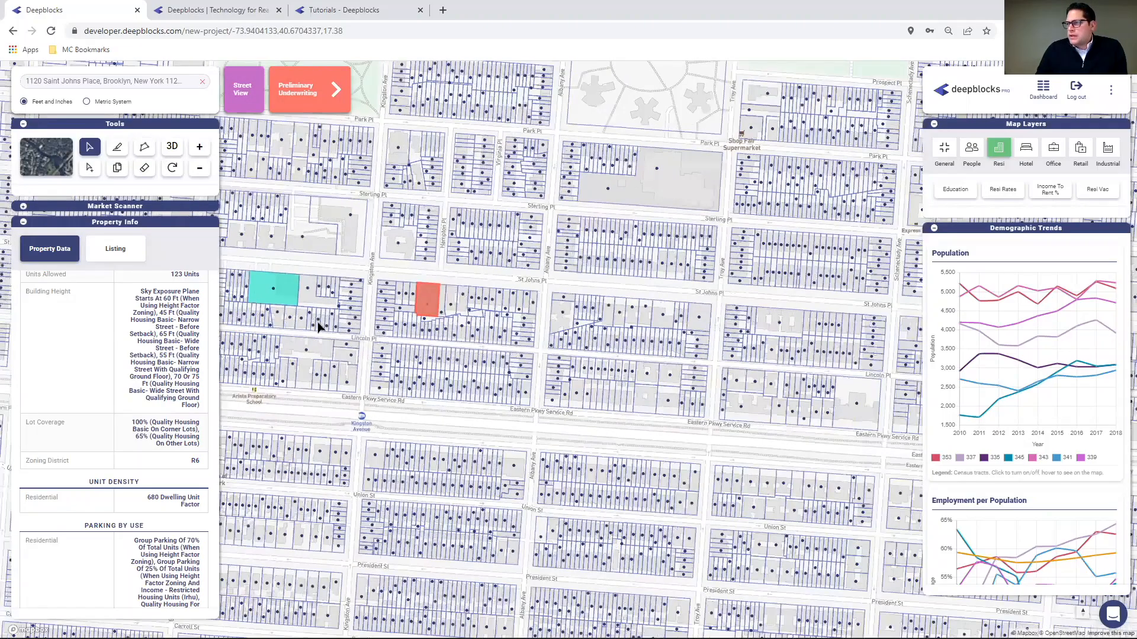
- Move to St Marks Ave and open the matched R6 parcel allowing 120 units
{"action": "left_click_drag", "start_coordinate": [317, 322], "coordinate": [389, 379]}
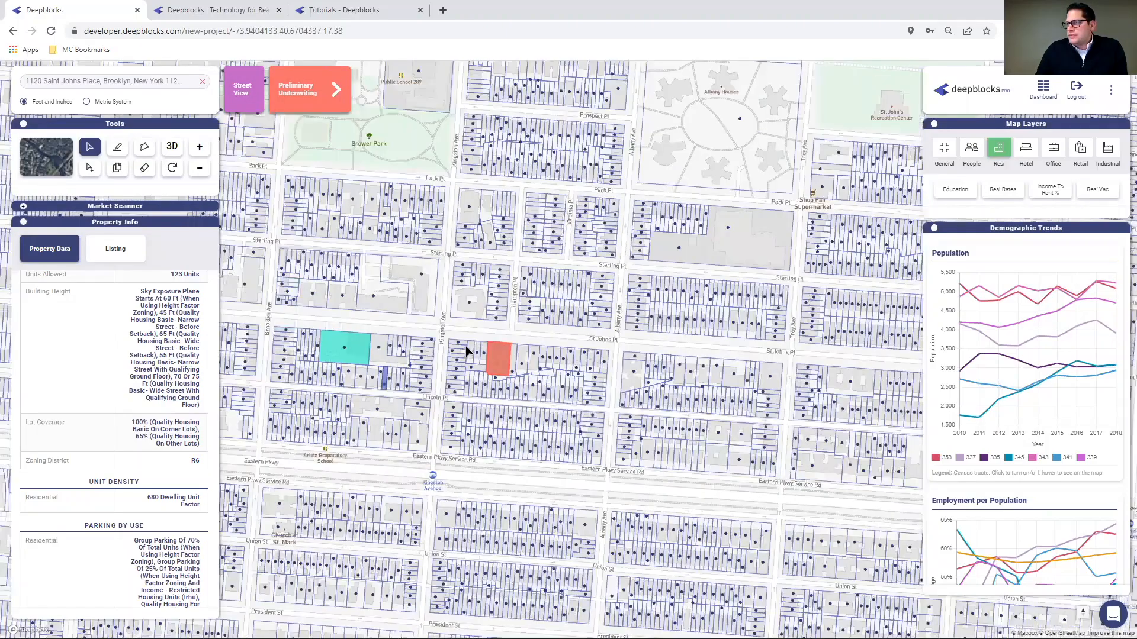
{"action": "scroll", "coordinate": [451, 335], "scroll_direction": "down", "scroll_amount": 2}
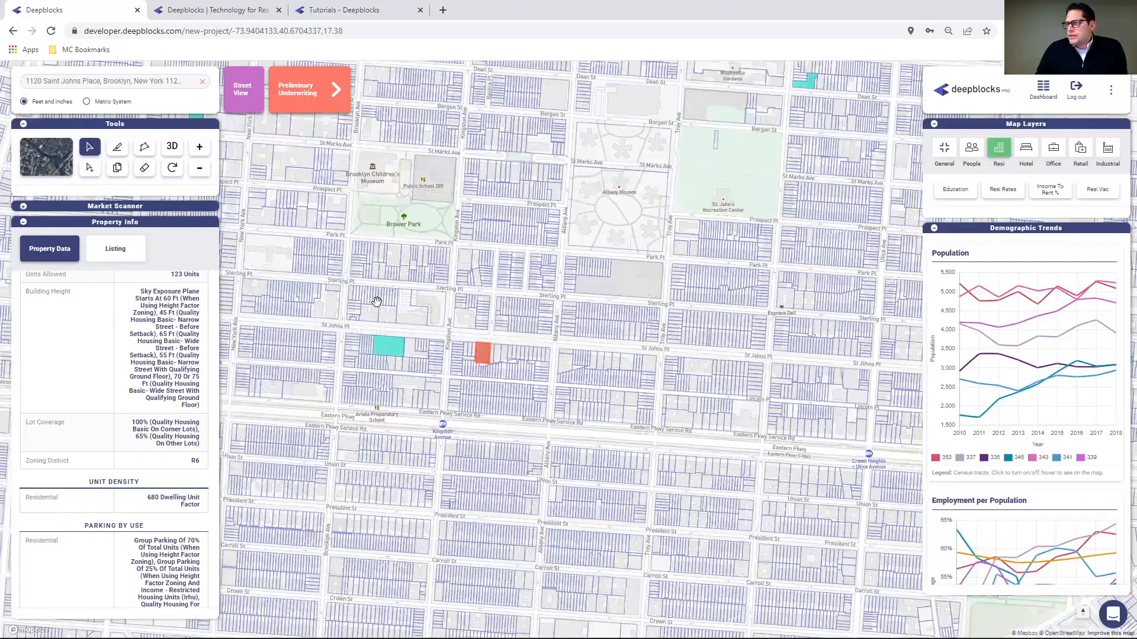
{"action": "scroll", "coordinate": [432, 346], "scroll_direction": "down", "scroll_amount": 2}
{"action": "left_click_drag", "start_coordinate": [244, 164], "coordinate": [415, 305]}
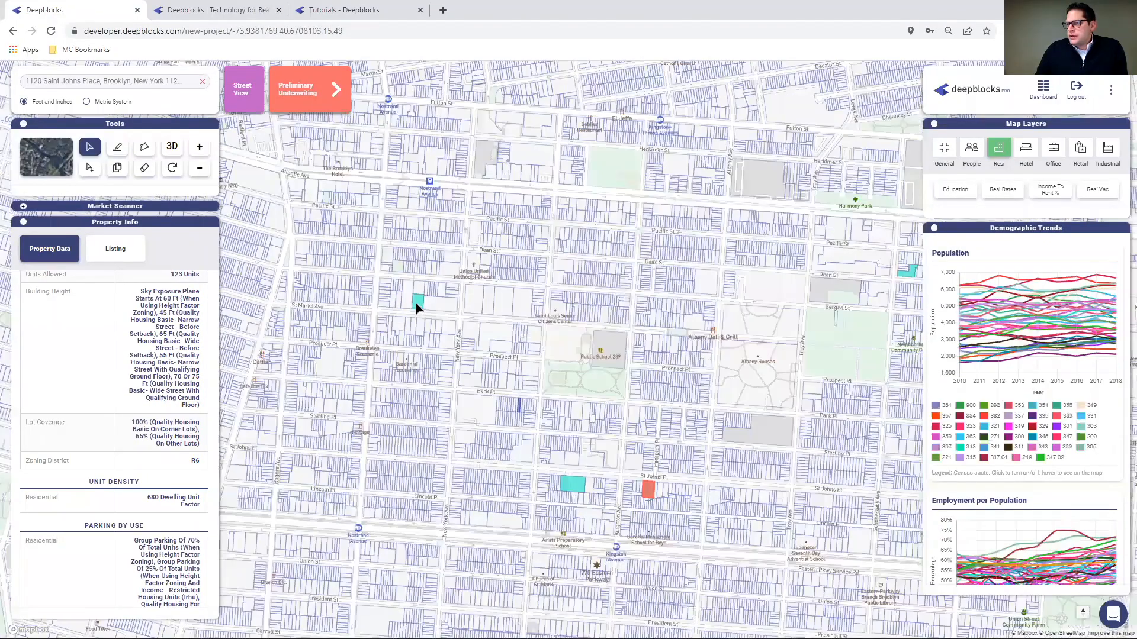
{"action": "left_click", "coordinate": [415, 304]}
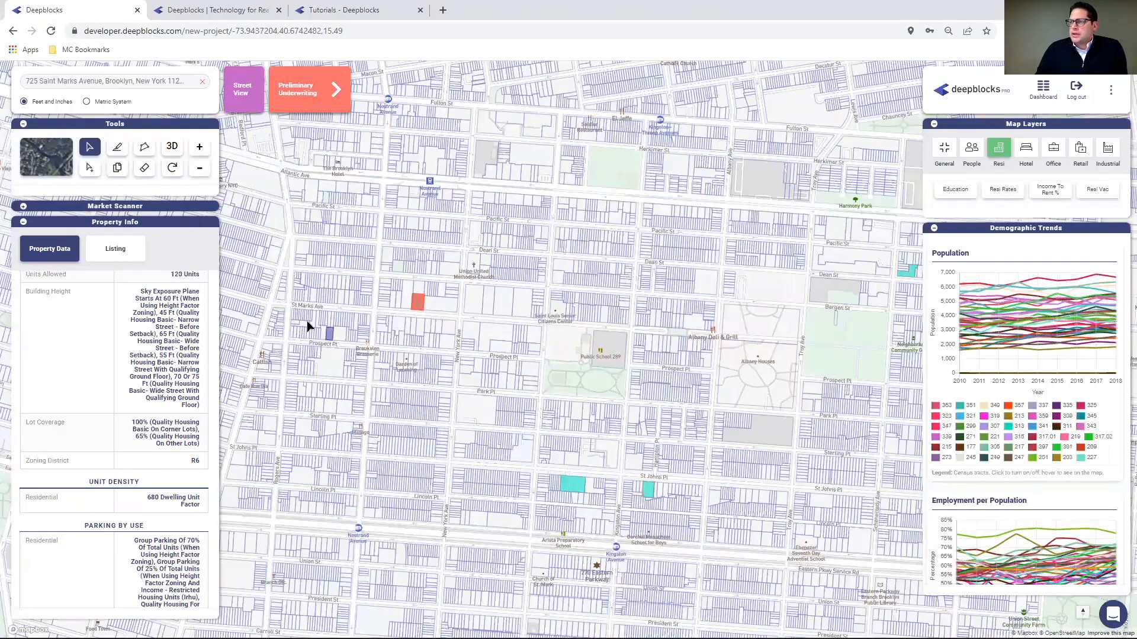
- Scroll through the St Marks Ave parcel's zoning limits, parking and allowed uses
{"action": "scroll", "coordinate": [306, 321], "scroll_direction": "up", "scroll_amount": 3}
{"action": "scroll", "coordinate": [388, 330], "scroll_direction": "up", "scroll_amount": 3}
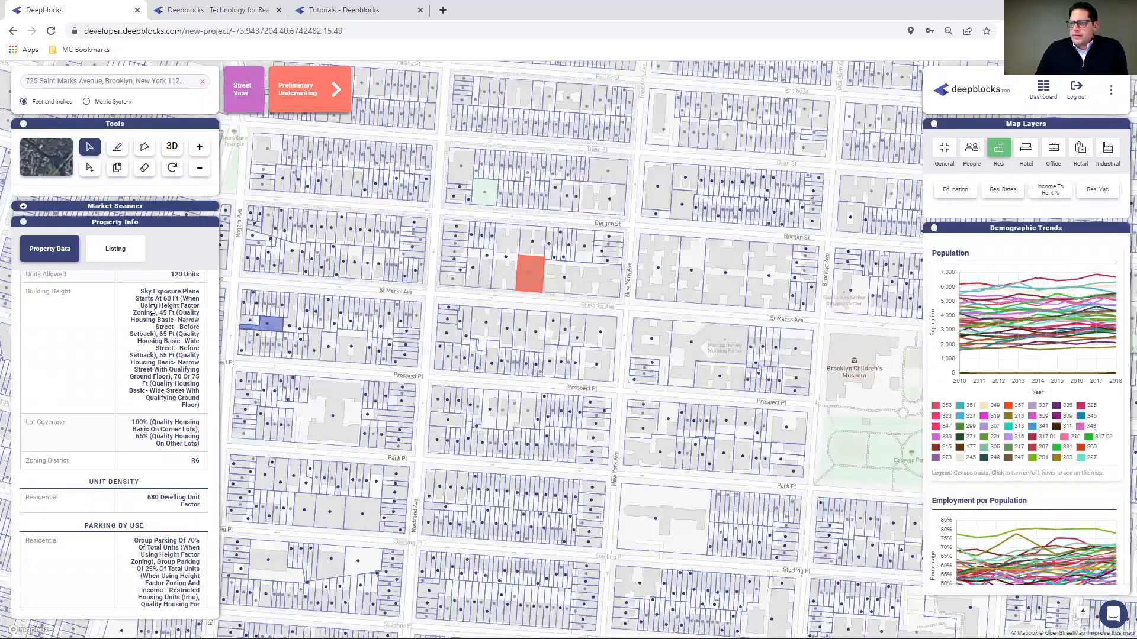
{"action": "scroll", "coordinate": [195, 318], "scroll_direction": "up", "scroll_amount": 2}
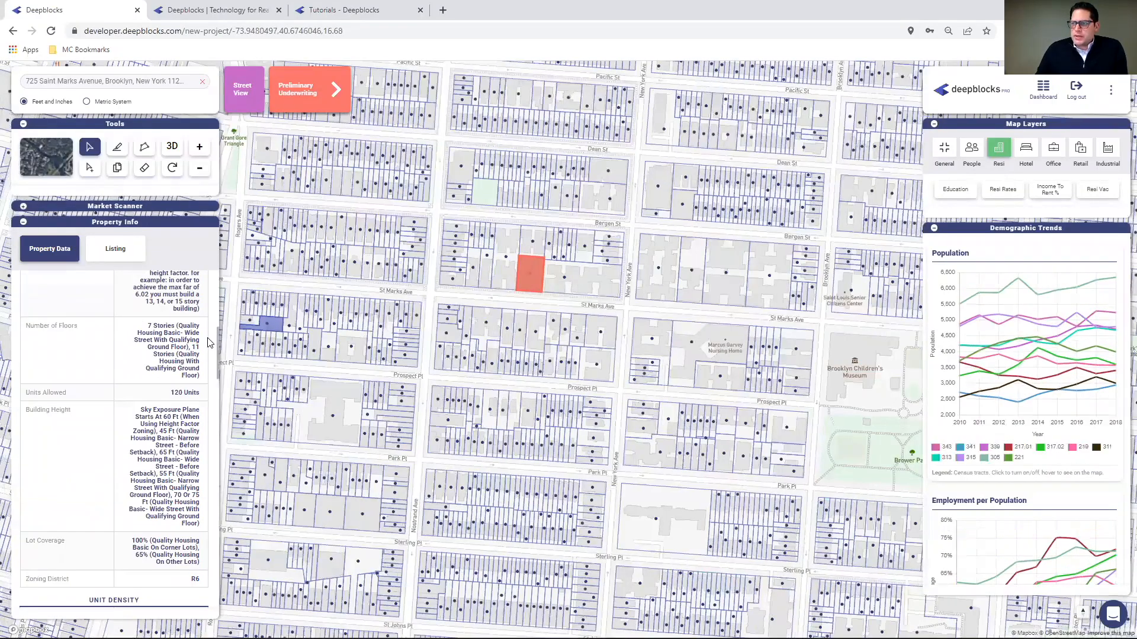
{"action": "scroll", "coordinate": [161, 384], "scroll_direction": "up", "scroll_amount": 5}
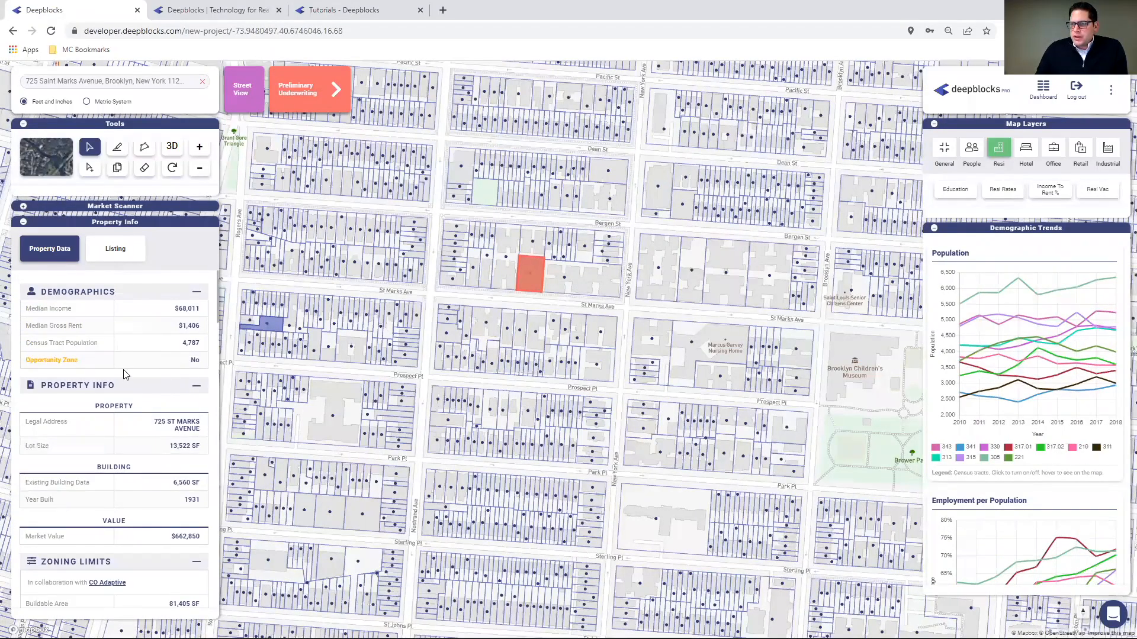
{"action": "scroll", "coordinate": [127, 379], "scroll_direction": "down", "scroll_amount": 2}
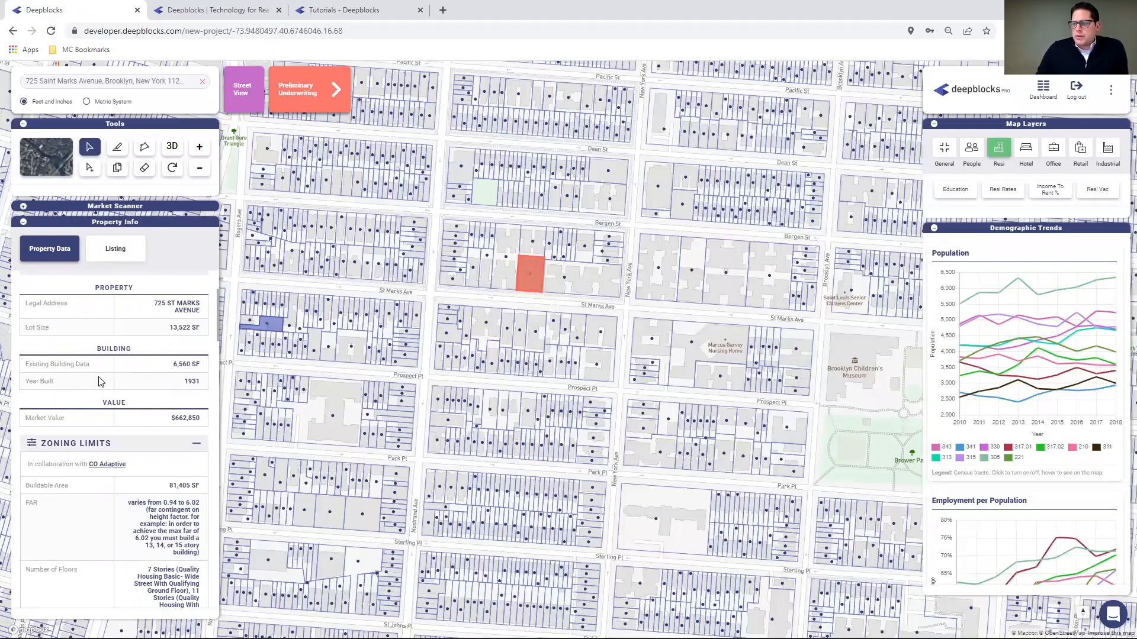
{"action": "scroll", "coordinate": [114, 378], "scroll_direction": "down", "scroll_amount": 2}
{"action": "scroll", "coordinate": [115, 379], "scroll_direction": "down", "scroll_amount": 2}
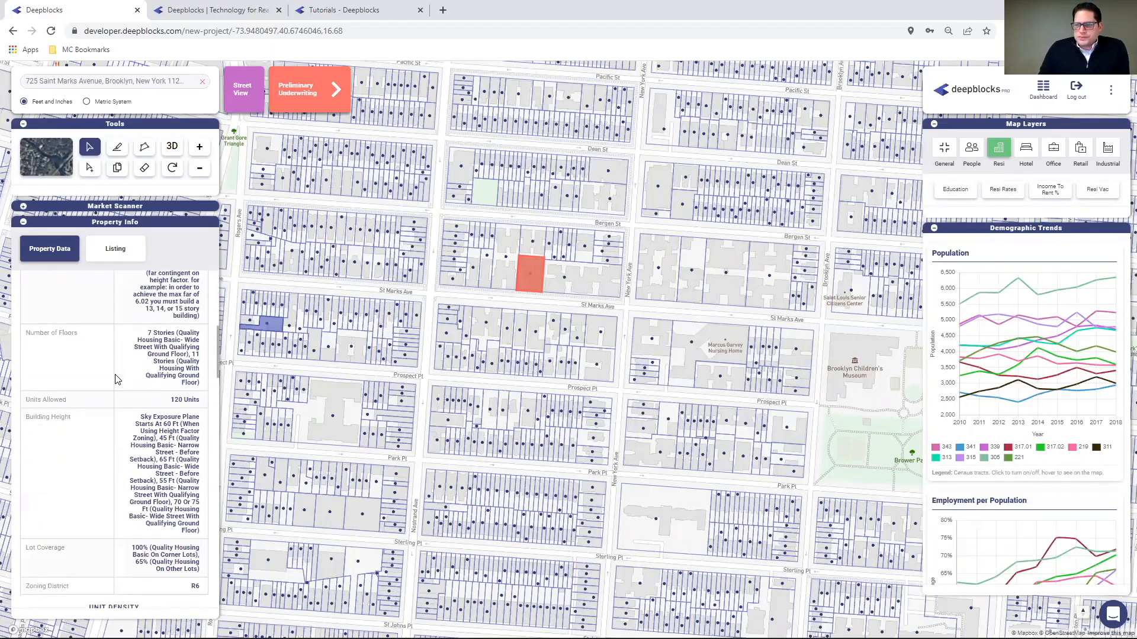
{"action": "scroll", "coordinate": [95, 364], "scroll_direction": "up", "scroll_amount": 1}
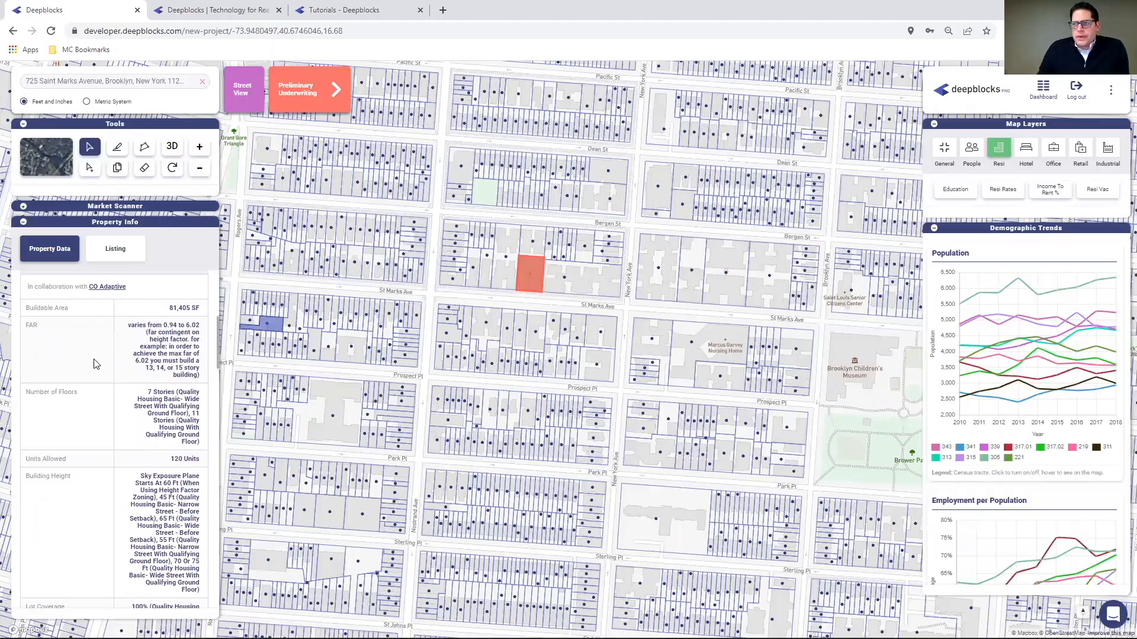
{"action": "scroll", "coordinate": [92, 356], "scroll_direction": "down", "scroll_amount": 4}
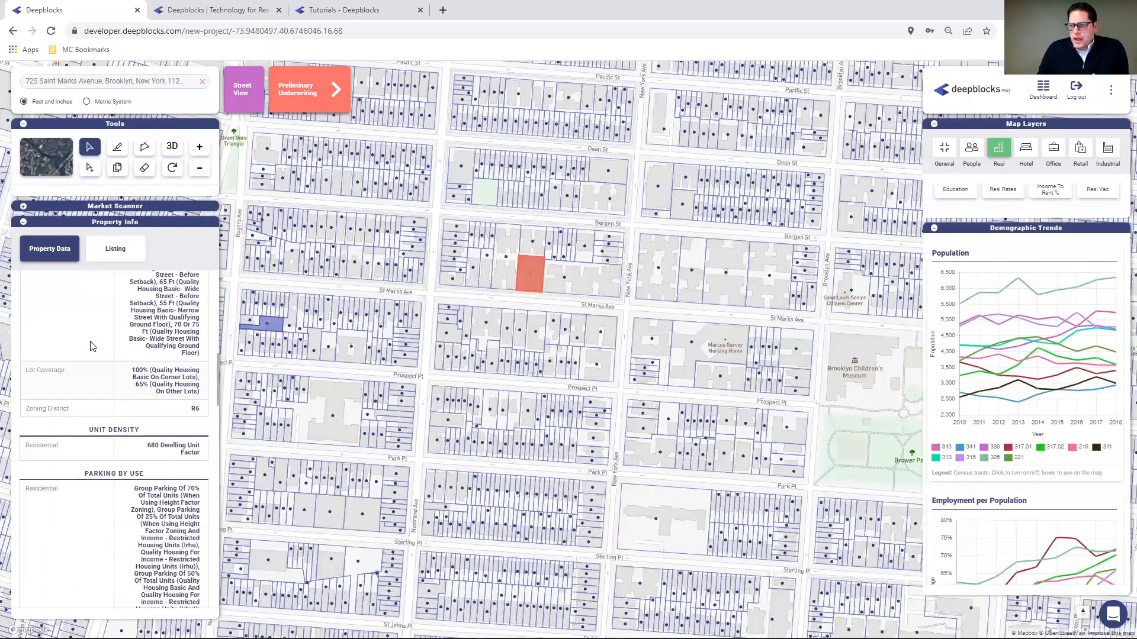
{"action": "scroll", "coordinate": [113, 356], "scroll_direction": "down", "scroll_amount": 4}
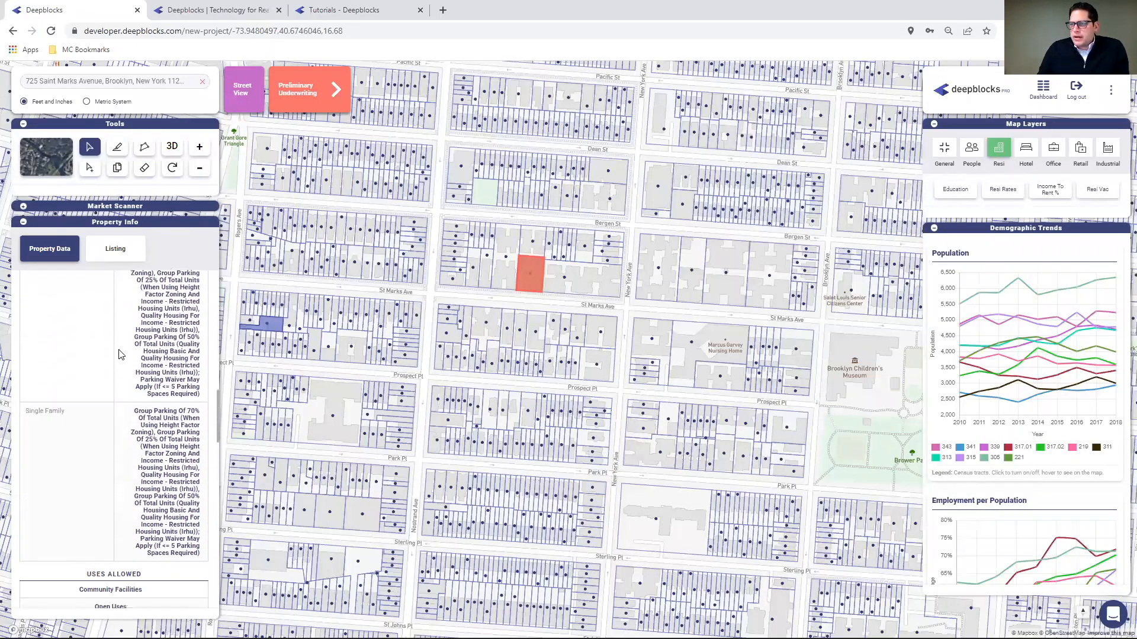
{"action": "scroll", "coordinate": [119, 354], "scroll_direction": "down", "scroll_amount": 4}
{"action": "scroll", "coordinate": [121, 354], "scroll_direction": "up", "scroll_amount": 3}
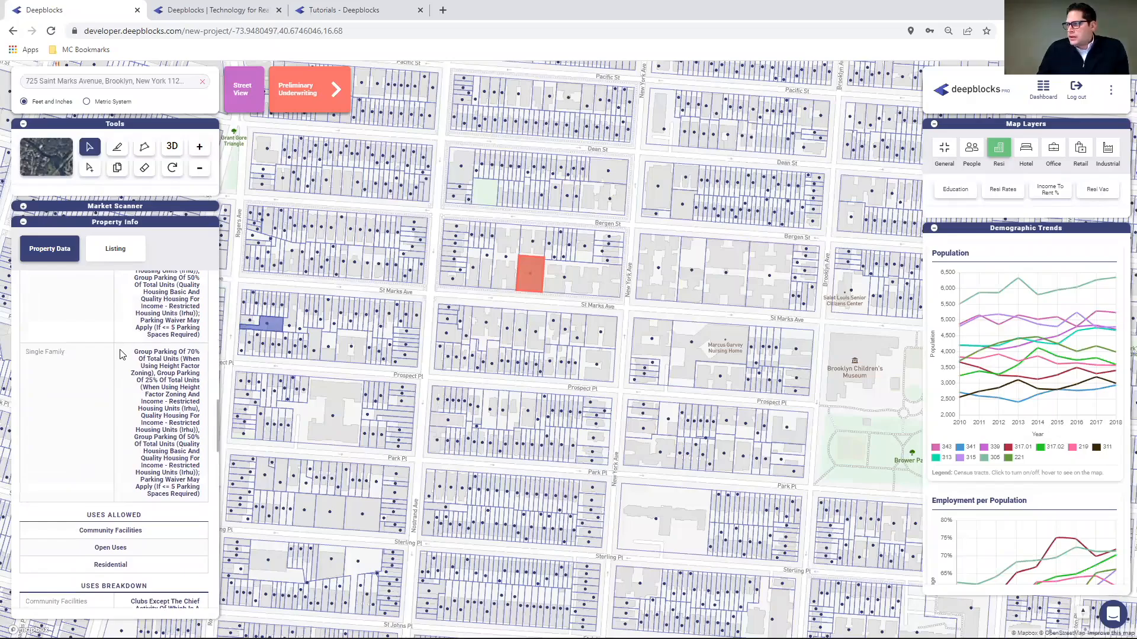
{"action": "scroll", "coordinate": [121, 355], "scroll_direction": "up", "scroll_amount": 2}
- Zoom out and pan to show the wider Crown Heights census tracts
{"action": "scroll", "coordinate": [492, 355], "scroll_direction": "down", "scroll_amount": 3}
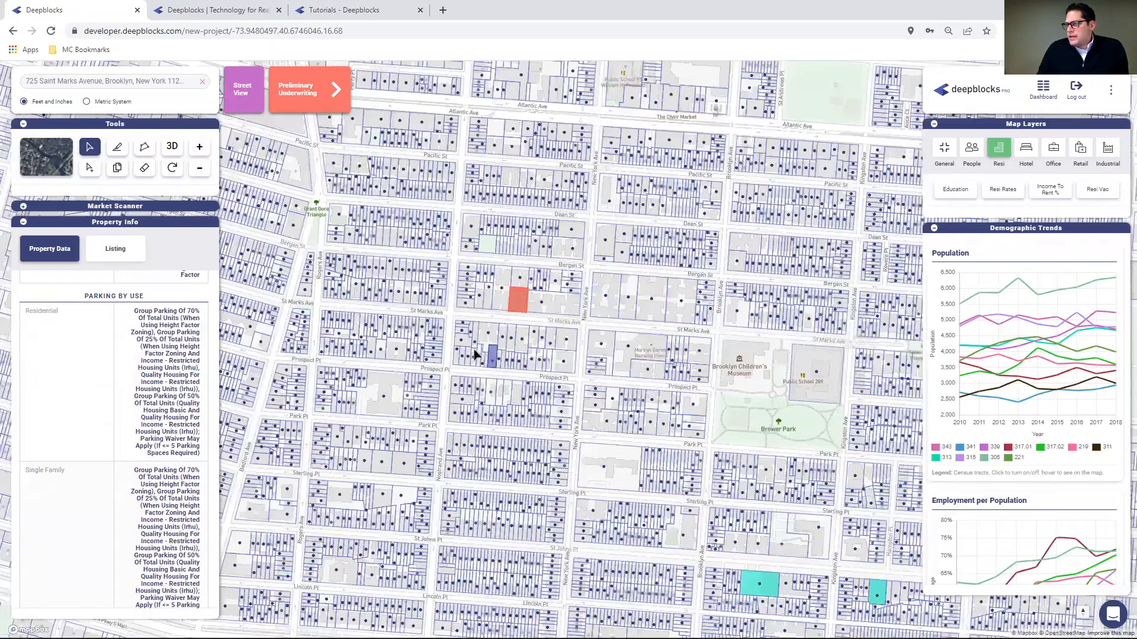
{"action": "scroll", "coordinate": [475, 354], "scroll_direction": "down", "scroll_amount": 3}
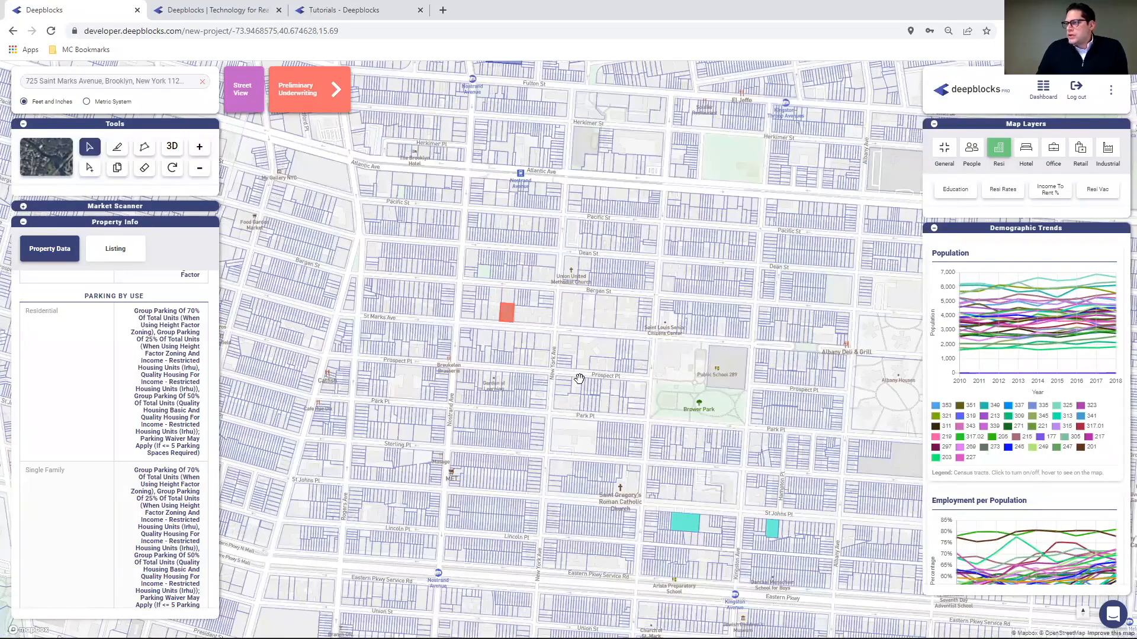
{"action": "left_click_drag", "start_coordinate": [580, 380], "coordinate": [789, 405]}
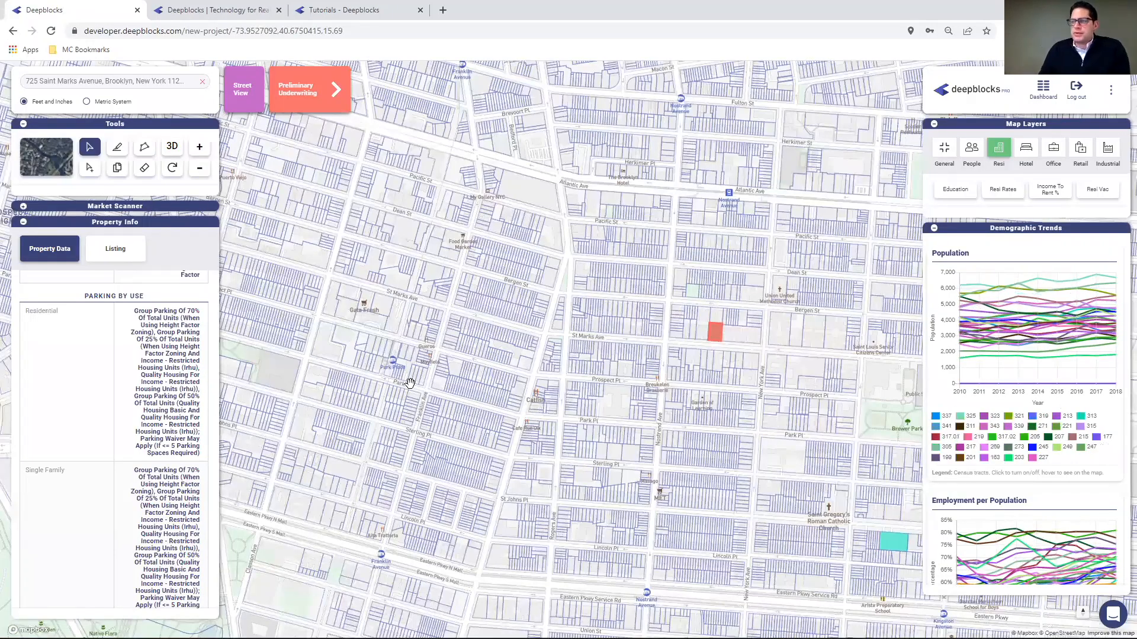
- Expand the Market Scanner search and select the parcel near St Marks Ave
{"action": "left_click", "coordinate": [24, 206]}
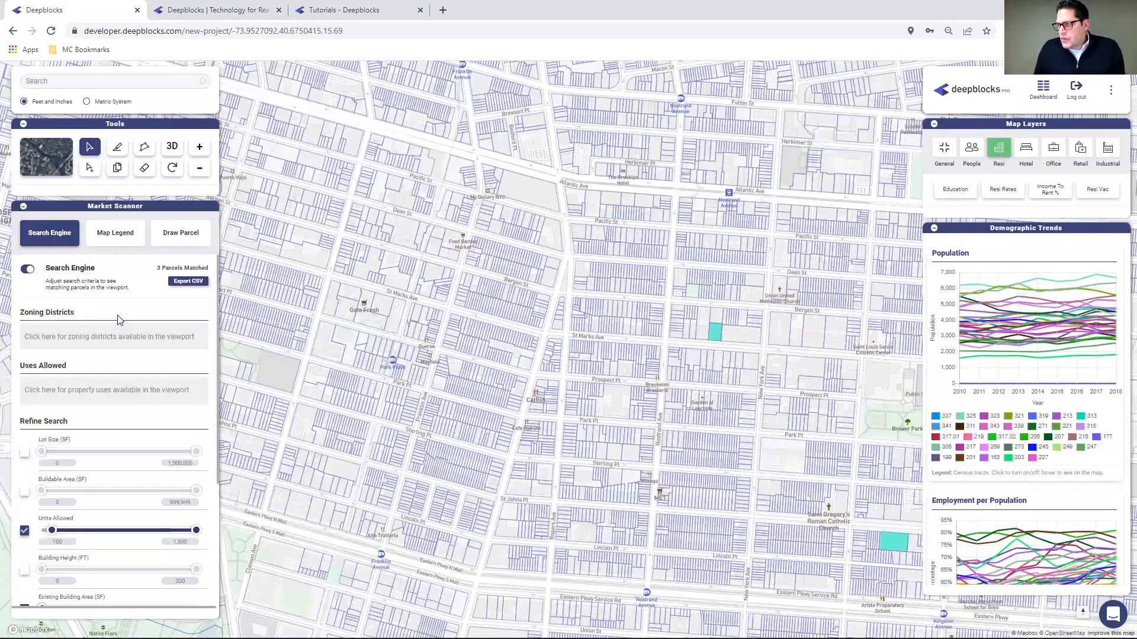
{"action": "left_click_drag", "start_coordinate": [838, 317], "coordinate": [520, 344]}
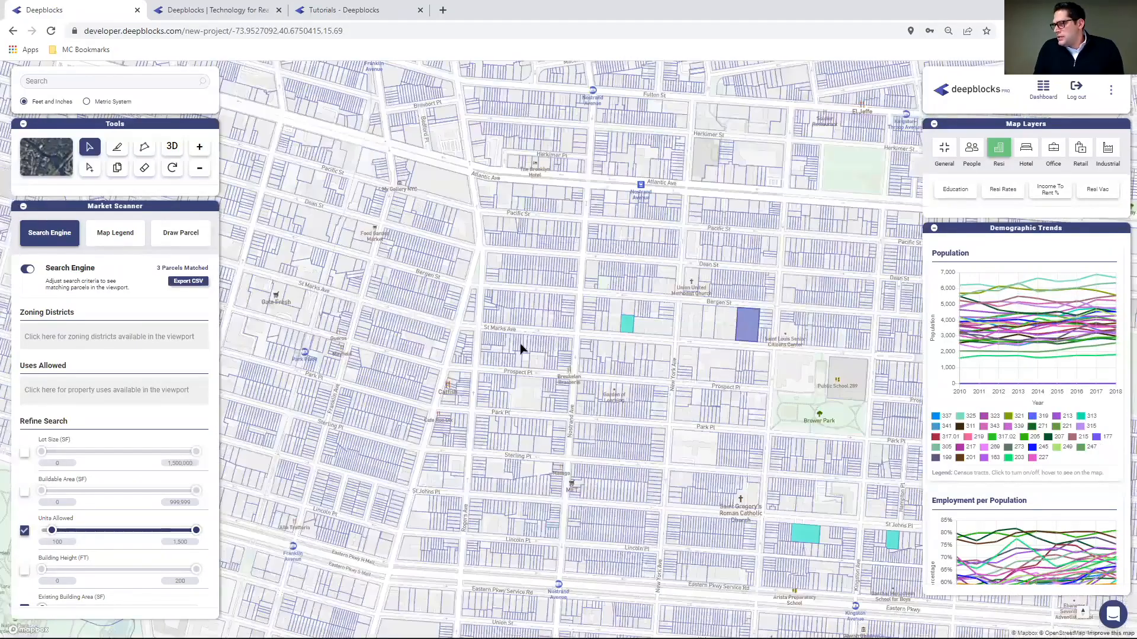
{"action": "left_click_drag", "start_coordinate": [336, 308], "coordinate": [542, 299]}
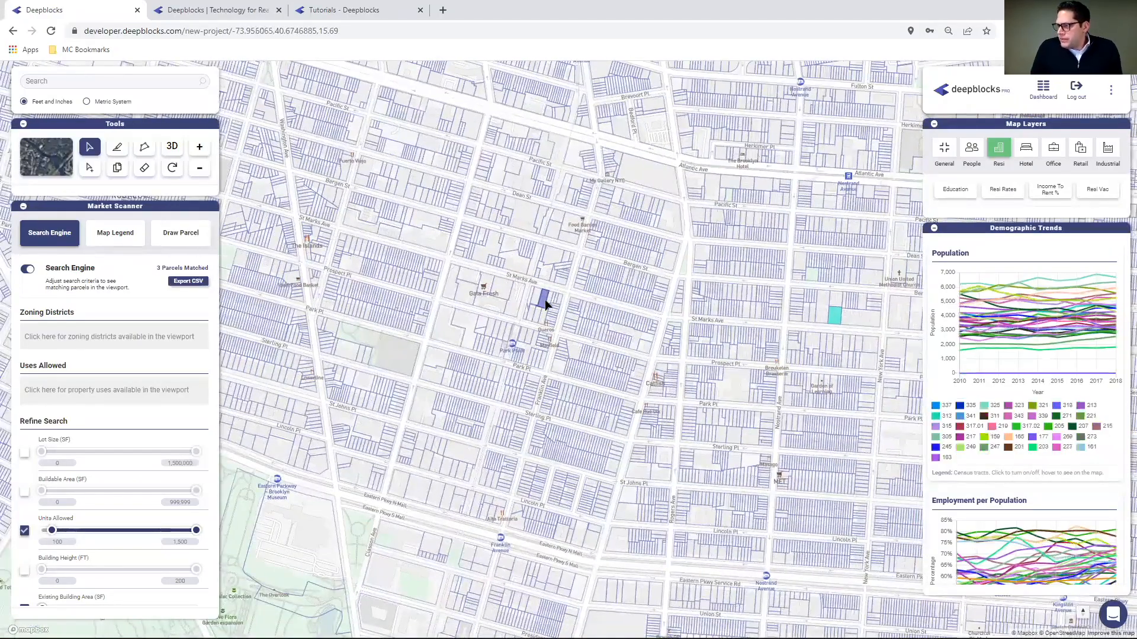
{"action": "left_click", "coordinate": [545, 299]}
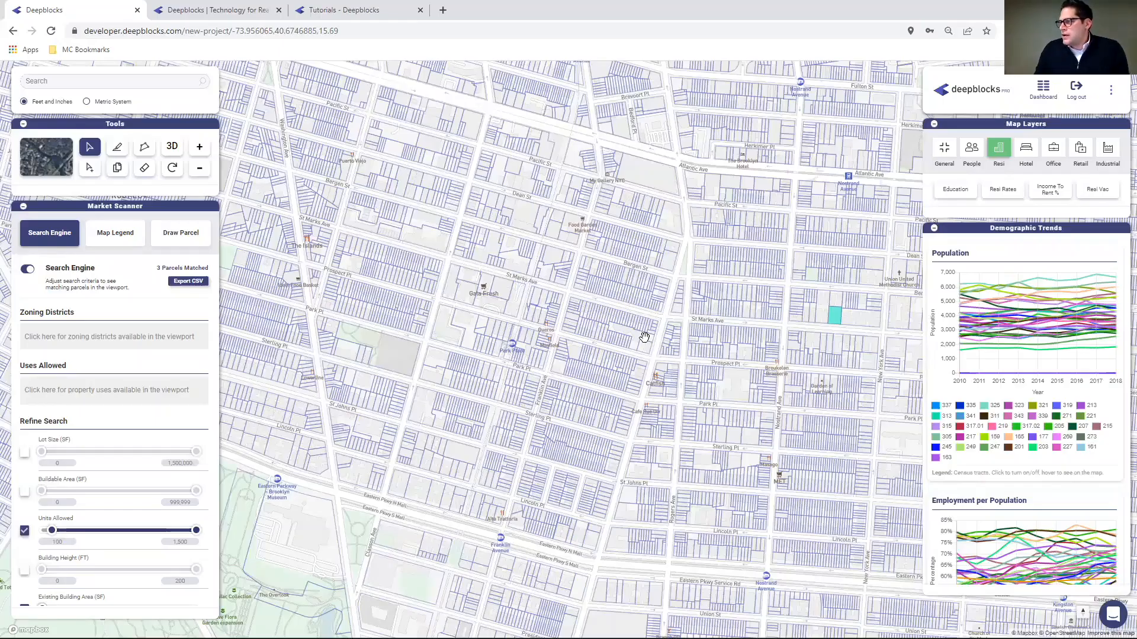
- Pan the map east and slightly north toward Harmony Park
{"action": "left_click_drag", "start_coordinate": [715, 335], "coordinate": [345, 367]}
{"action": "left_click_drag", "start_coordinate": [689, 387], "coordinate": [352, 373]}
{"action": "left_click_drag", "start_coordinate": [214, 369], "coordinate": [275, 462]}
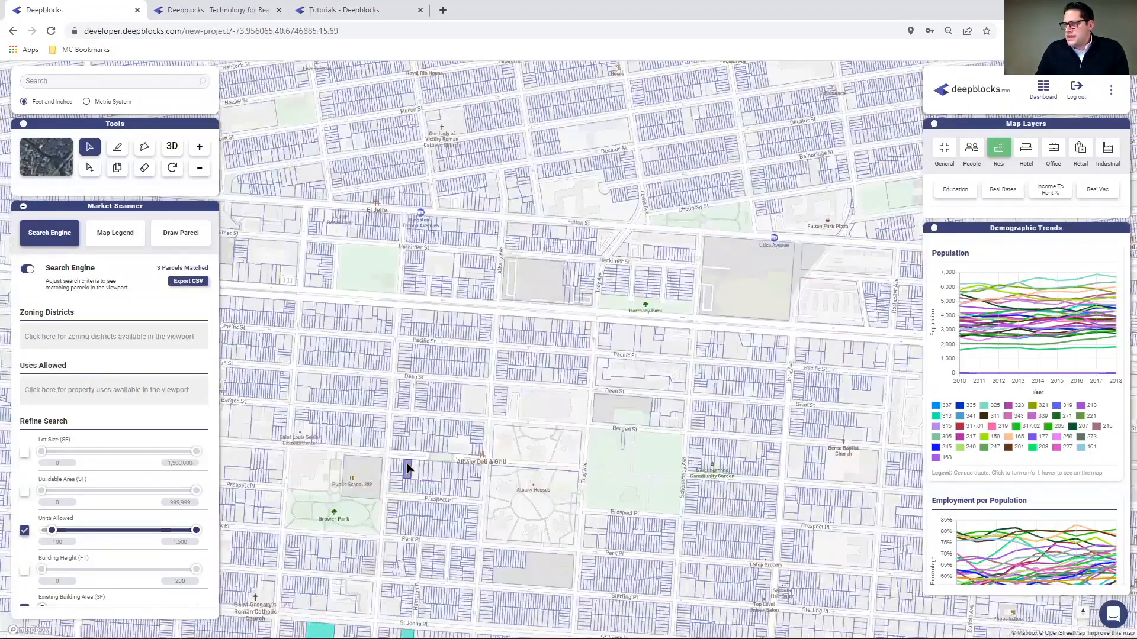
{"action": "left_click_drag", "start_coordinate": [407, 463], "coordinate": [345, 366]}
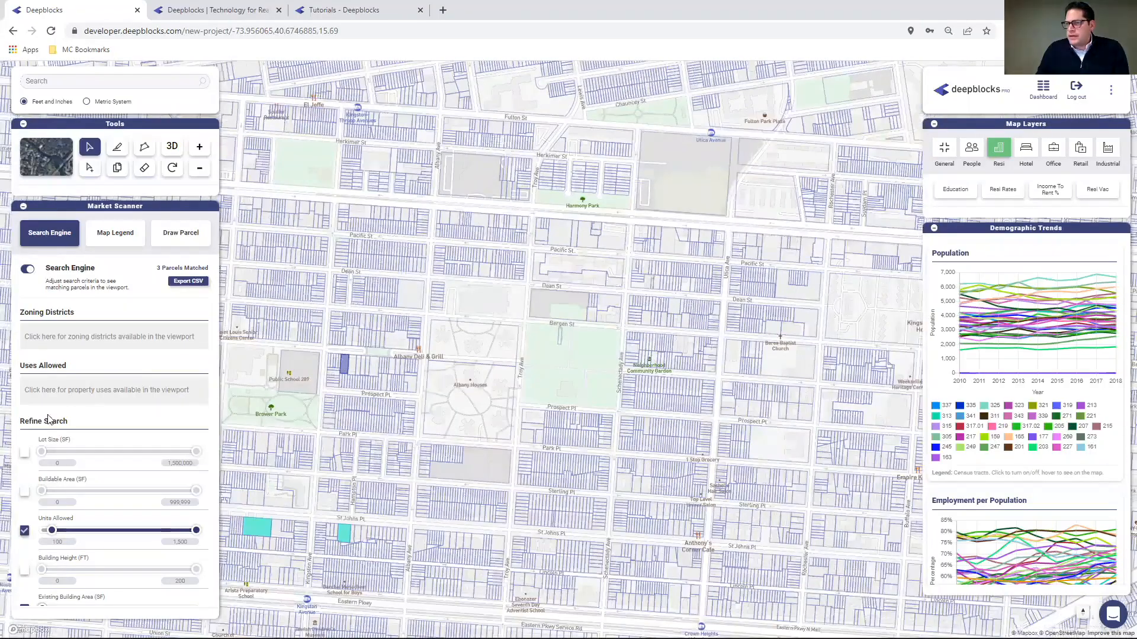
- Check the Uses Allowed list and scroll through the Refine Search sliders
{"action": "left_click", "coordinate": [112, 396]}
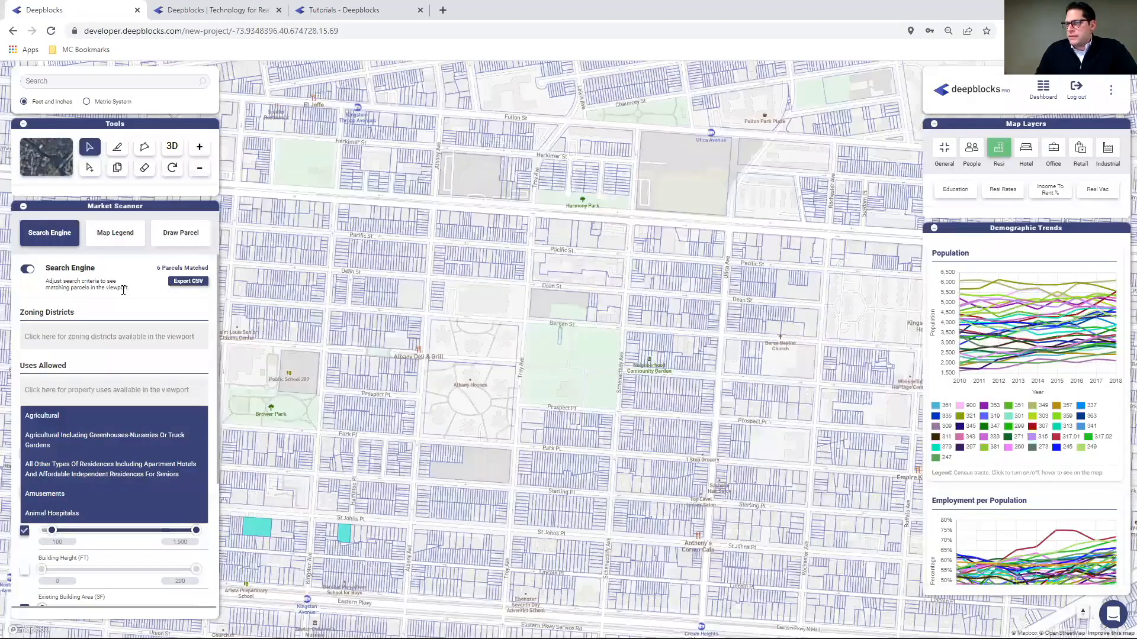
{"action": "left_click", "coordinate": [388, 432]}
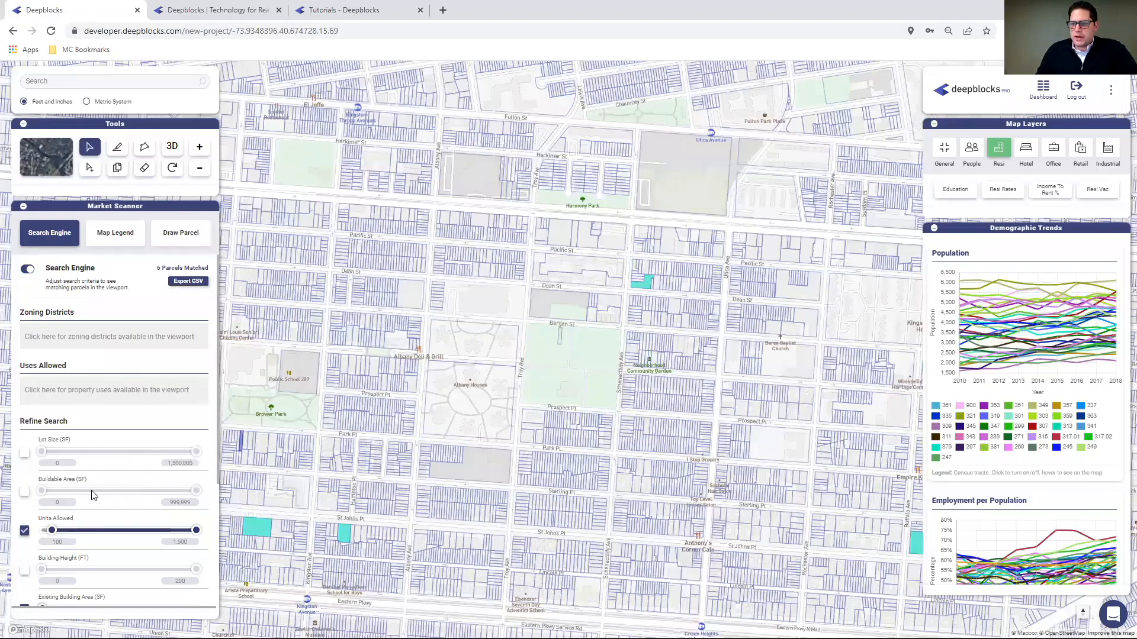
{"action": "scroll", "coordinate": [105, 521], "scroll_direction": "down", "scroll_amount": 3}
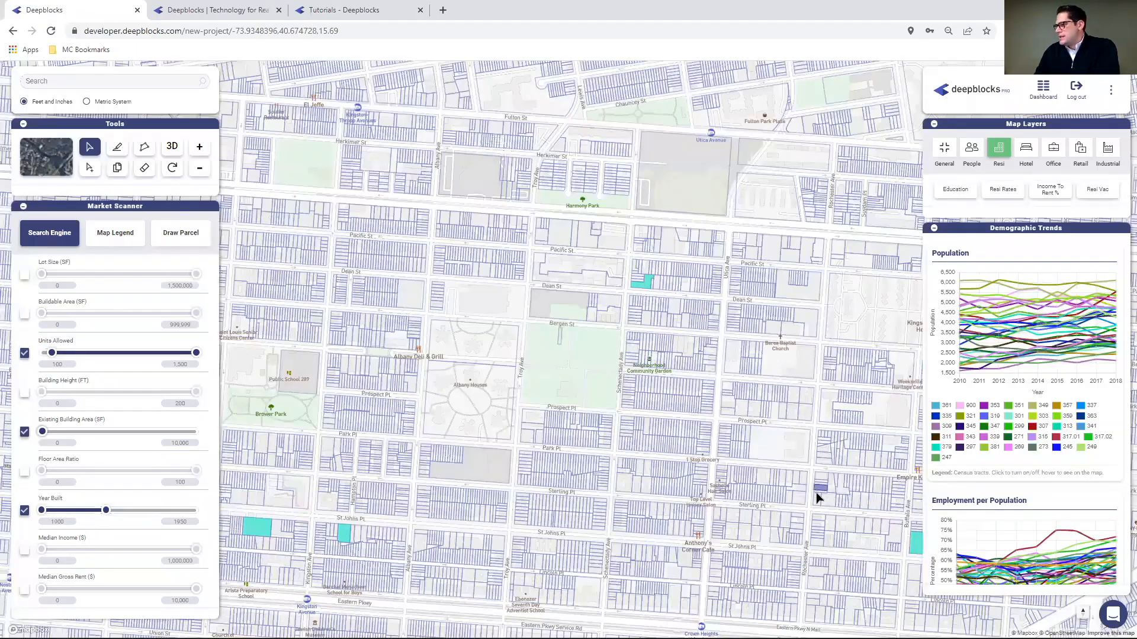
- Open the matched Bergen St parcel: 13,063 SF lot, built 1923, Opportunity Zone
{"action": "left_click_drag", "start_coordinate": [816, 493], "coordinate": [552, 430]}
{"action": "left_click_drag", "start_coordinate": [703, 348], "coordinate": [667, 294]}
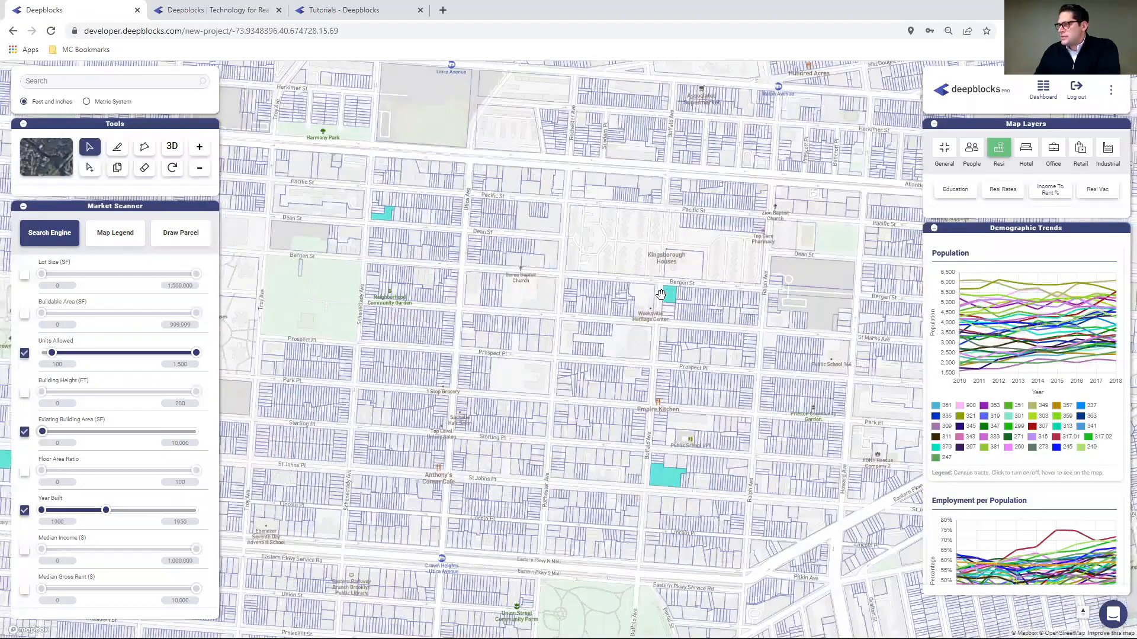
{"action": "left_click", "coordinate": [672, 296]}
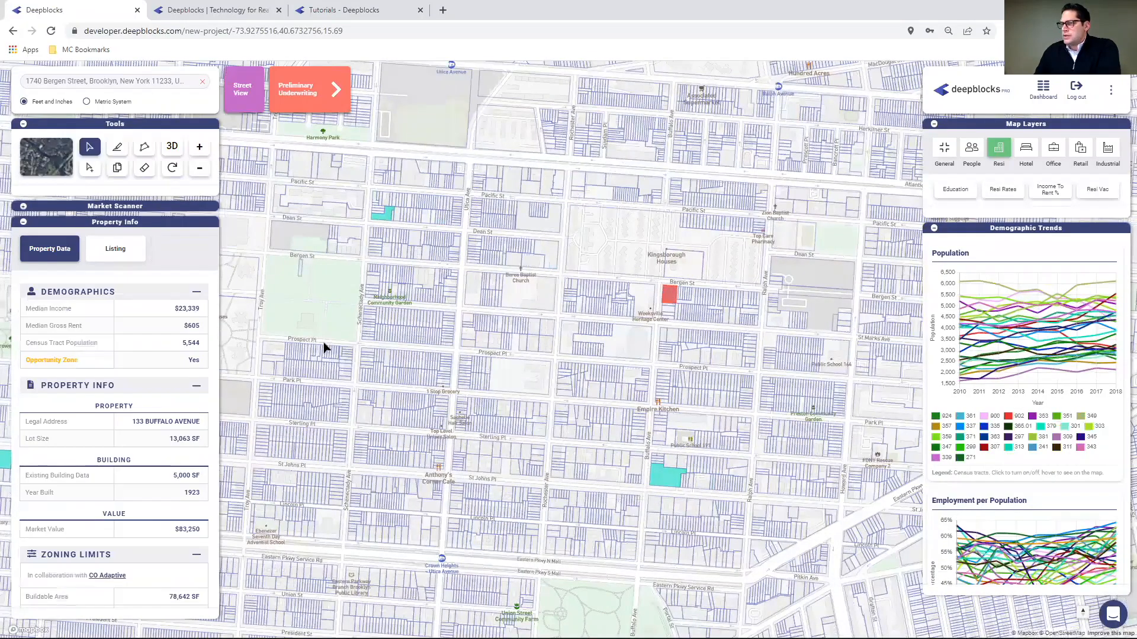
{"action": "scroll", "coordinate": [116, 405], "scroll_direction": "down", "scroll_amount": 1}
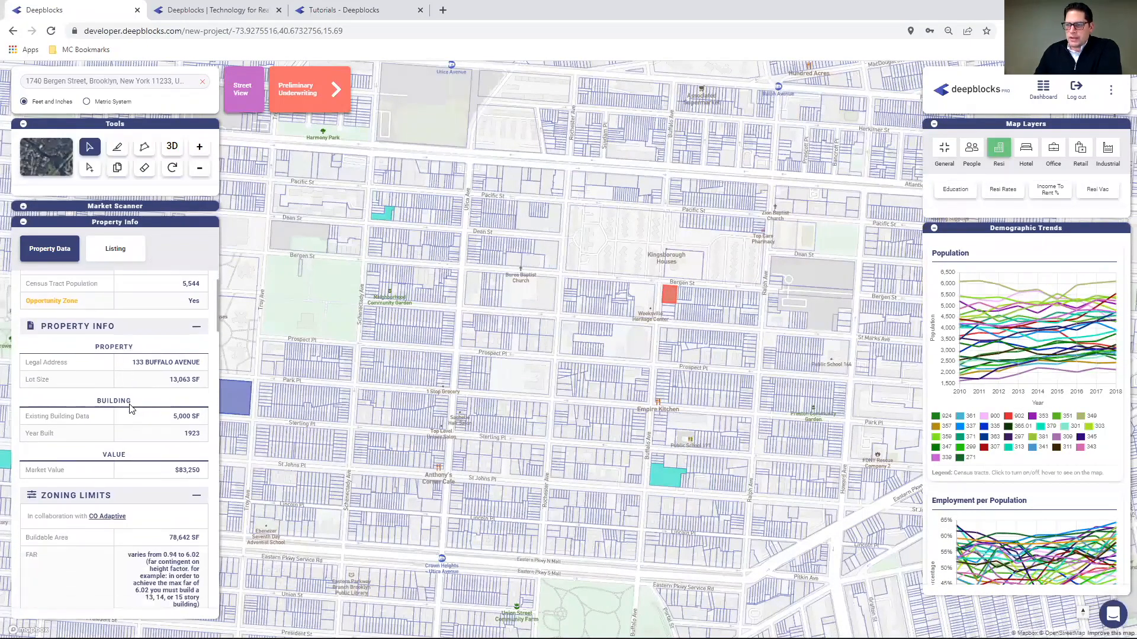
{"action": "scroll", "coordinate": [102, 480], "scroll_direction": "down", "scroll_amount": 4}
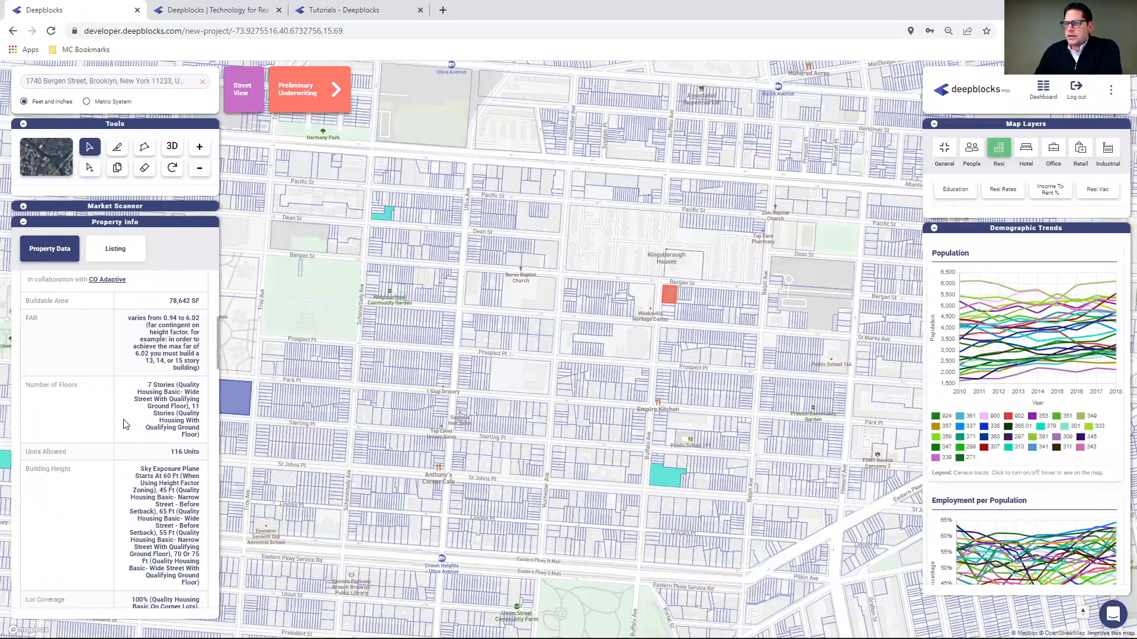
{"action": "scroll", "coordinate": [136, 421], "scroll_direction": "down", "scroll_amount": 4}
{"action": "scroll", "coordinate": [142, 421], "scroll_direction": "down", "scroll_amount": 10}
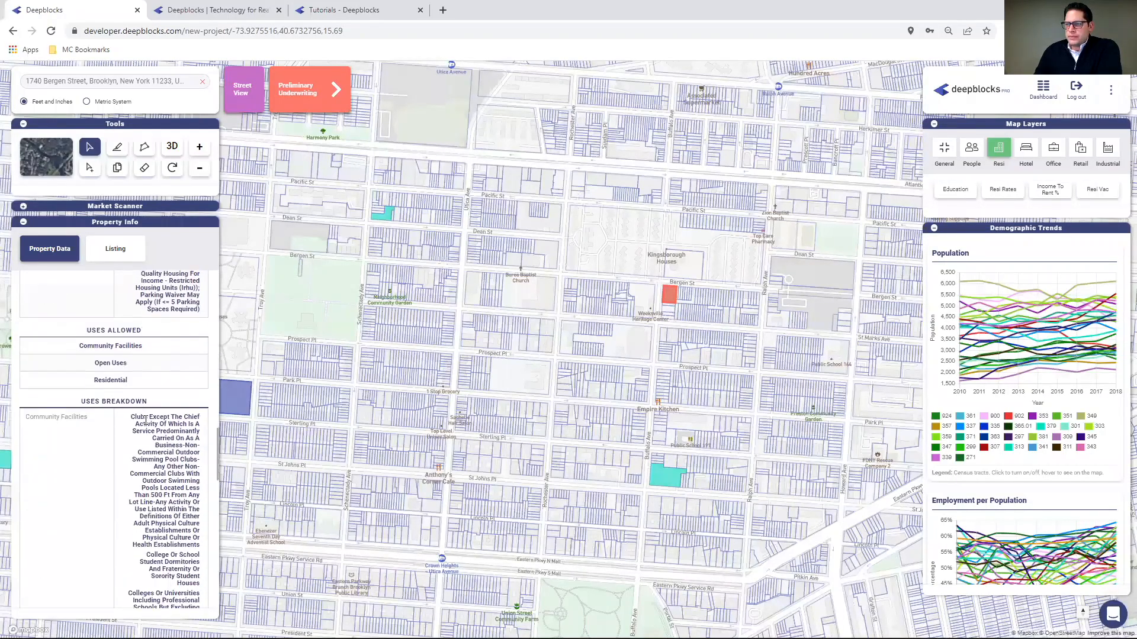
{"action": "scroll", "coordinate": [134, 422], "scroll_direction": "down", "scroll_amount": 12}
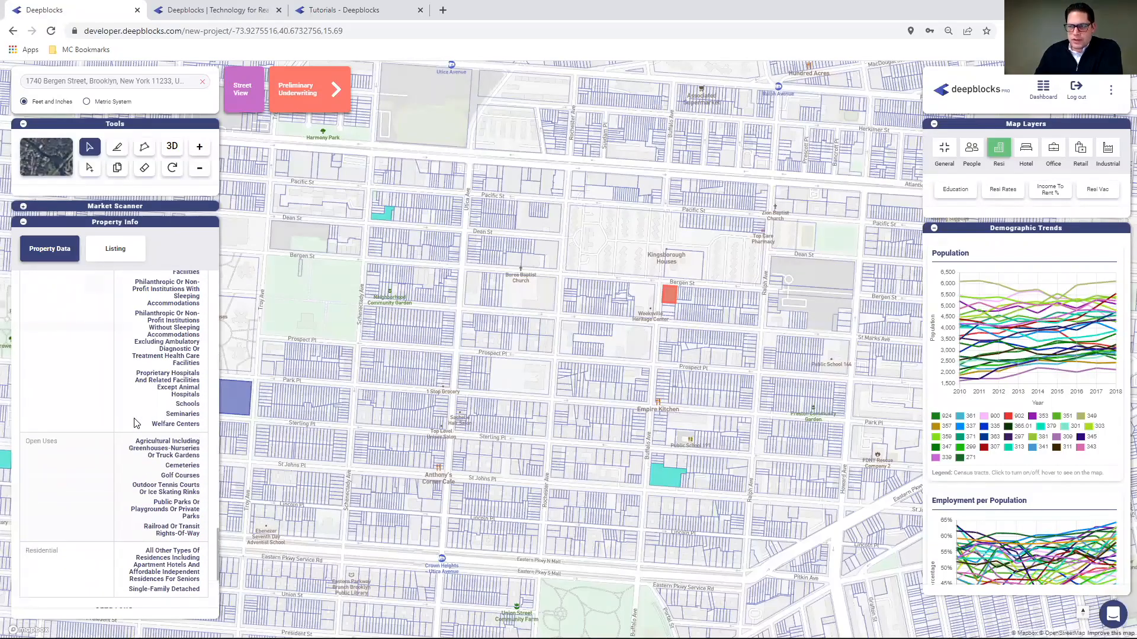
{"action": "scroll", "coordinate": [98, 450], "scroll_direction": "up", "scroll_amount": 3}
{"action": "scroll", "coordinate": [97, 449], "scroll_direction": "up", "scroll_amount": 7}
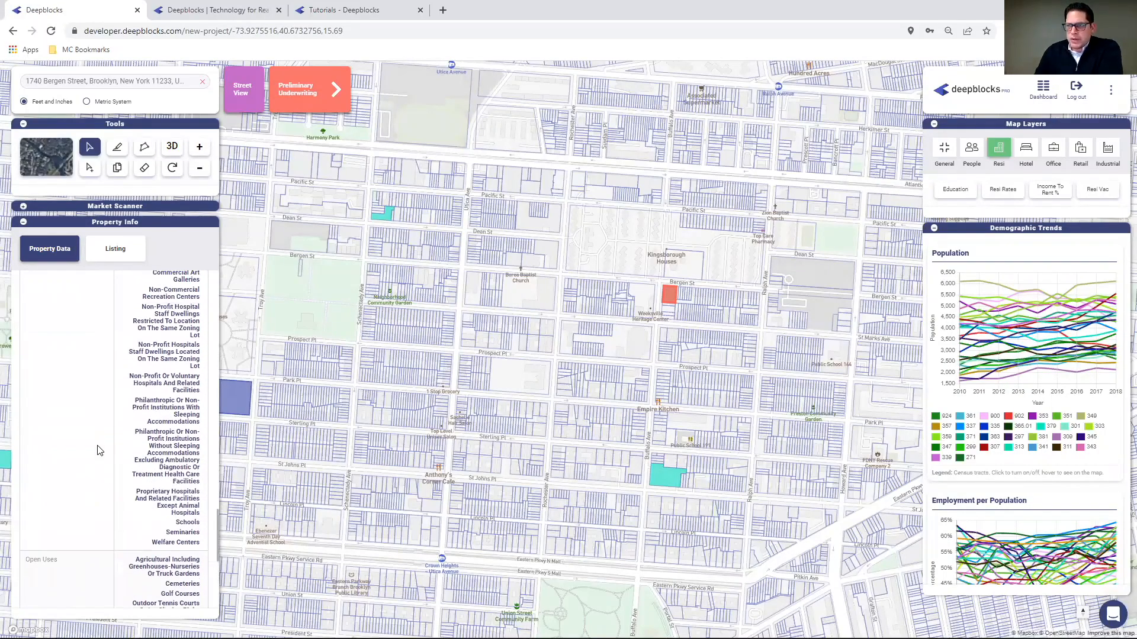
{"action": "scroll", "coordinate": [98, 449], "scroll_direction": "up", "scroll_amount": 4}
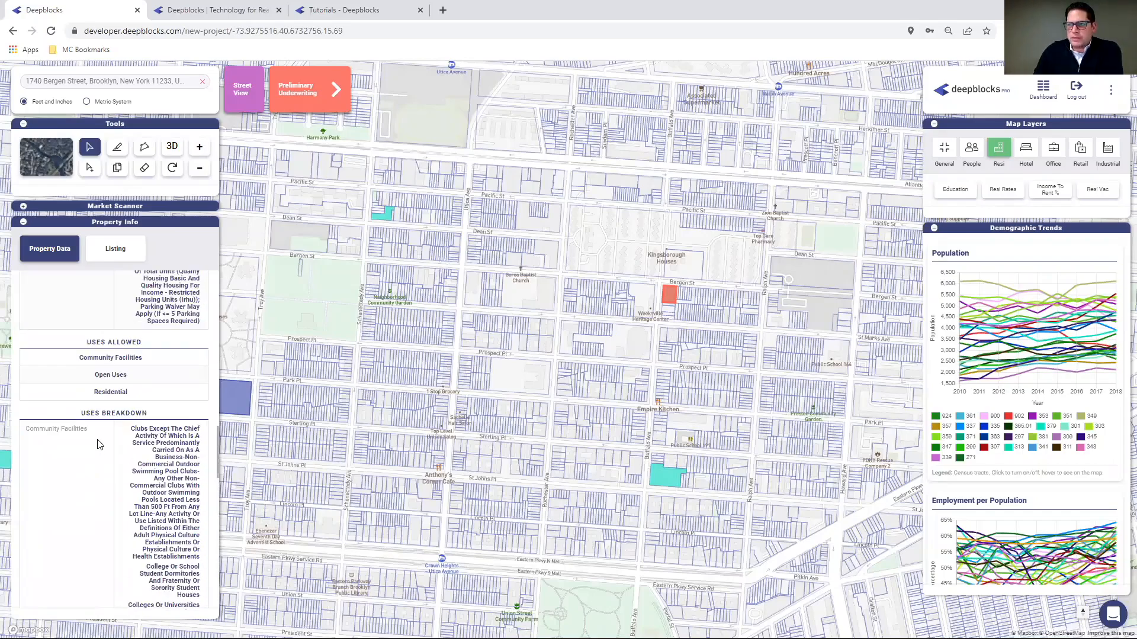
{"action": "scroll", "coordinate": [98, 445], "scroll_direction": "down", "scroll_amount": 10}
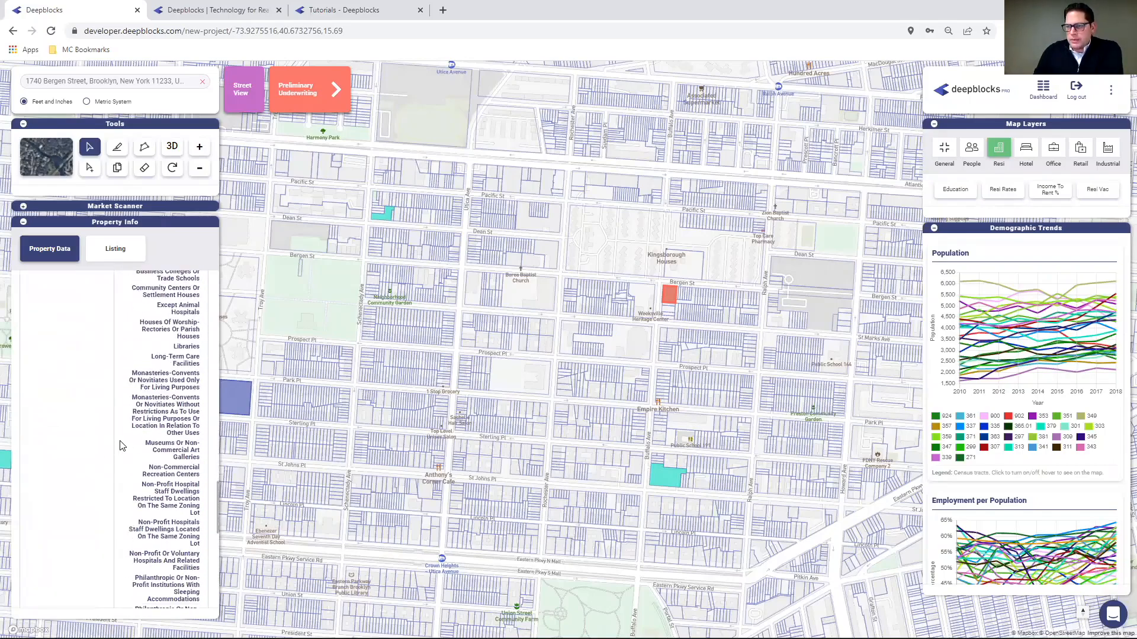
{"action": "scroll", "coordinate": [123, 445], "scroll_direction": "down", "scroll_amount": 3}
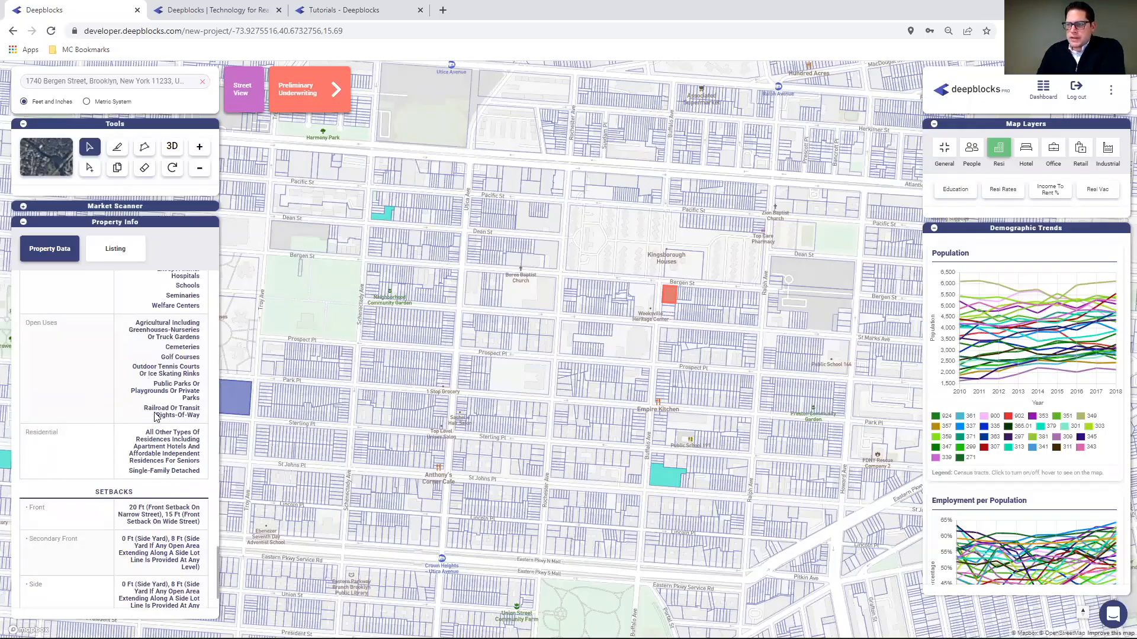
{"action": "scroll", "coordinate": [145, 432], "scroll_direction": "up", "scroll_amount": 3}
{"action": "scroll", "coordinate": [151, 427], "scroll_direction": "up", "scroll_amount": 2}
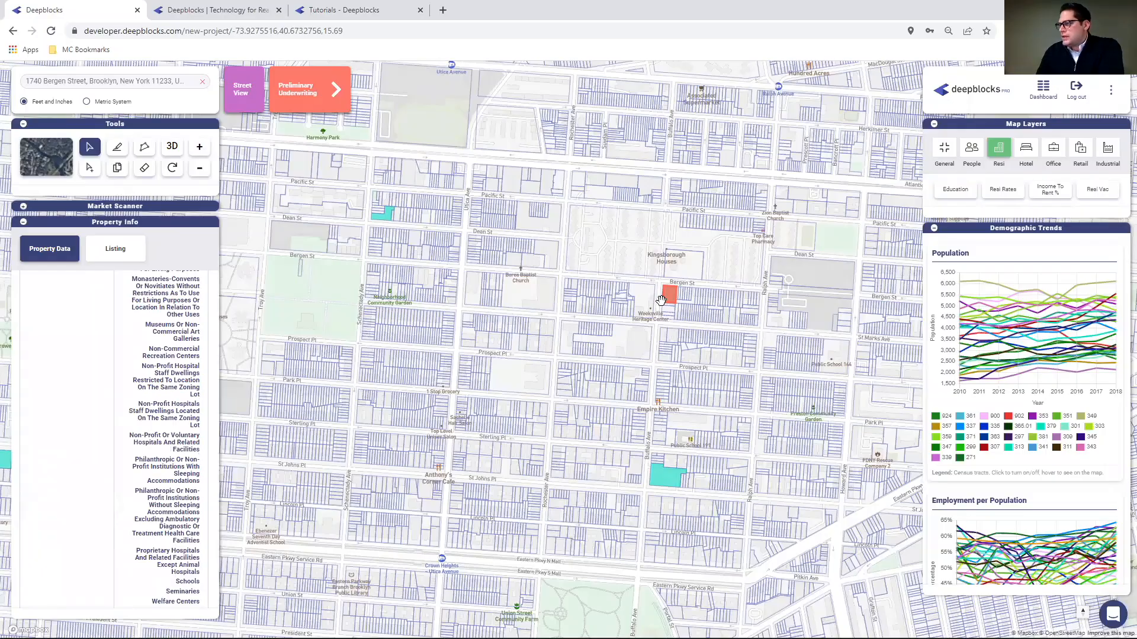
{"action": "scroll", "coordinate": [630, 334], "scroll_direction": "up", "scroll_amount": 1}
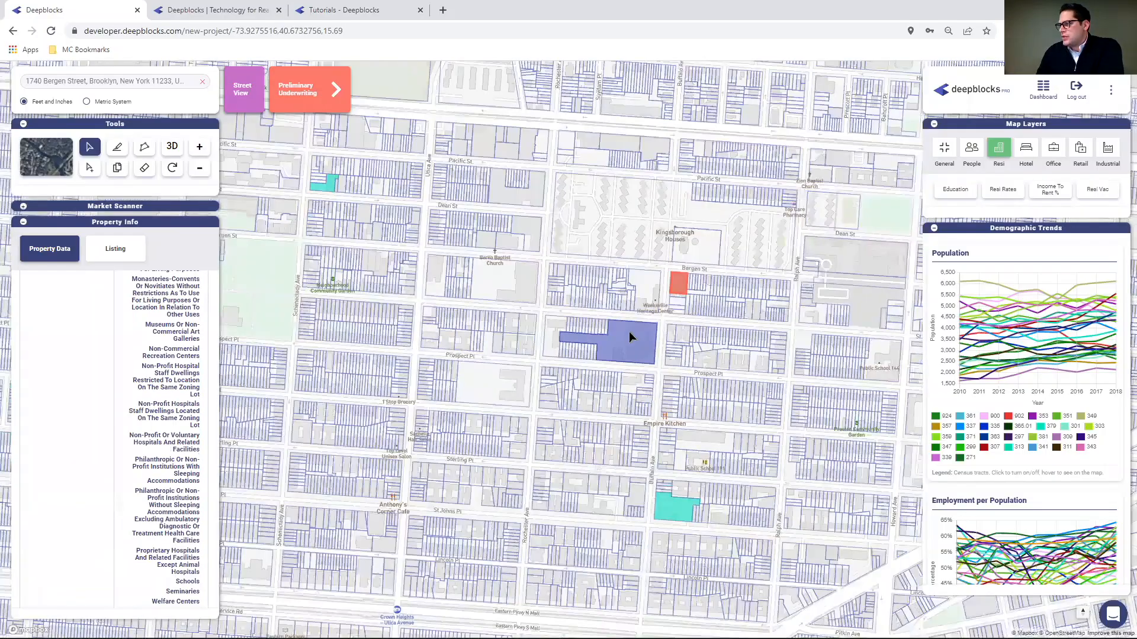
{"action": "scroll", "coordinate": [629, 332], "scroll_direction": "up", "scroll_amount": 1}
{"action": "scroll", "coordinate": [630, 331], "scroll_direction": "up", "scroll_amount": 2}
{"action": "left_click_drag", "start_coordinate": [679, 276], "coordinate": [539, 364]}
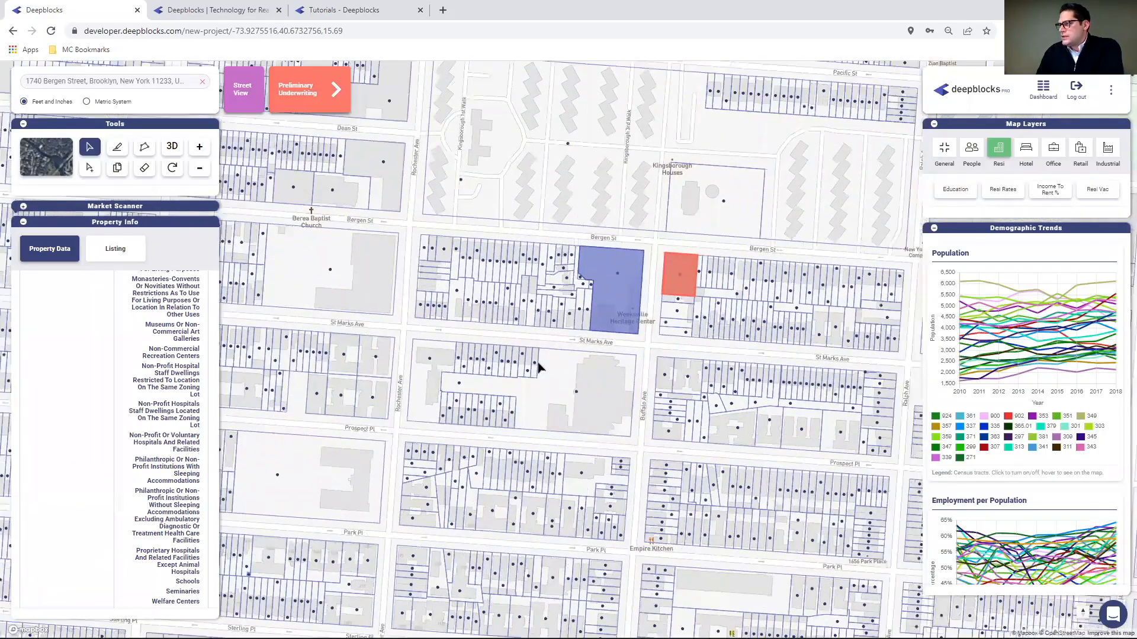
{"action": "left_click", "coordinate": [534, 321]}
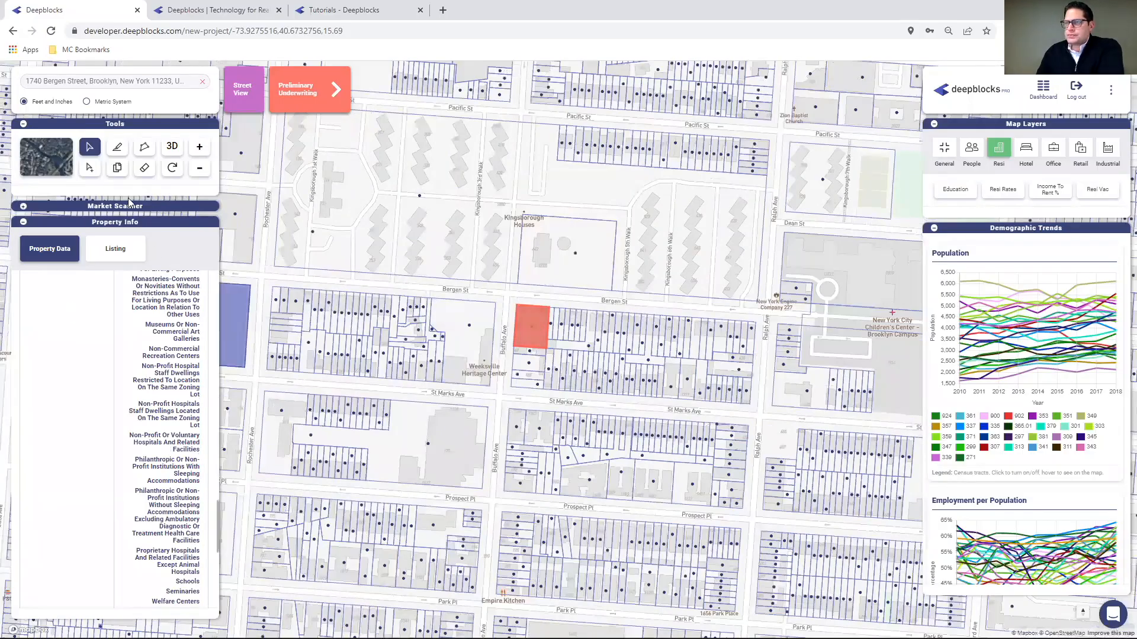
{"action": "scroll", "coordinate": [175, 409], "scroll_direction": "down", "scroll_amount": 6}
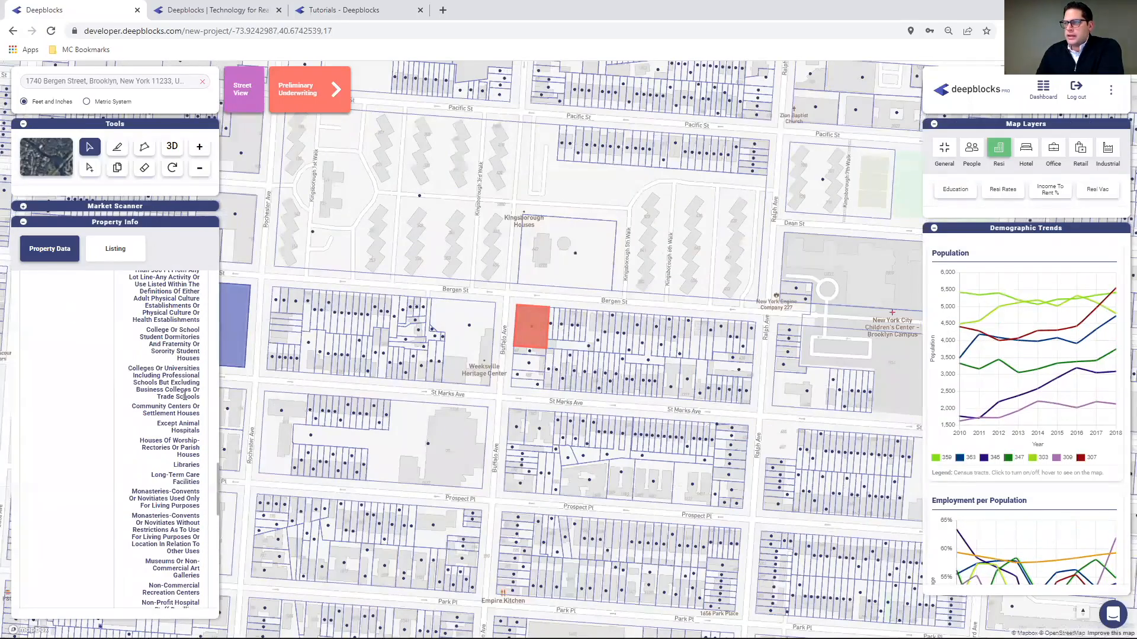
{"action": "scroll", "coordinate": [206, 394], "scroll_direction": "up", "scroll_amount": 10}
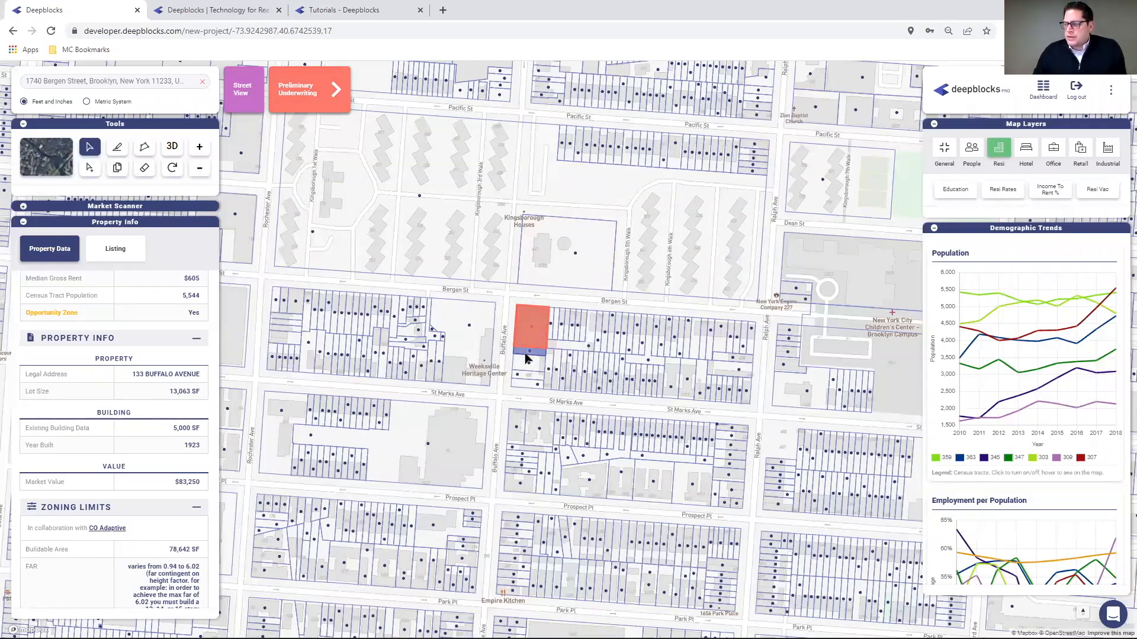
{"action": "left_click", "coordinate": [89, 167]}
{"action": "left_click", "coordinate": [528, 353]}
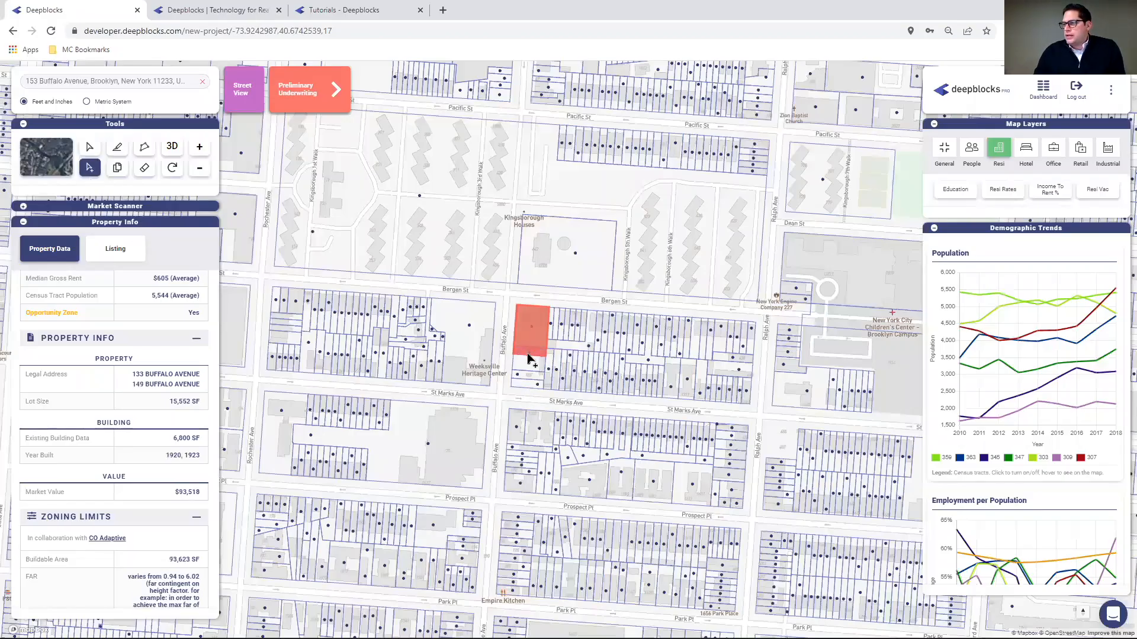
{"action": "left_click", "coordinate": [527, 364]}
{"action": "left_click", "coordinate": [523, 382]}
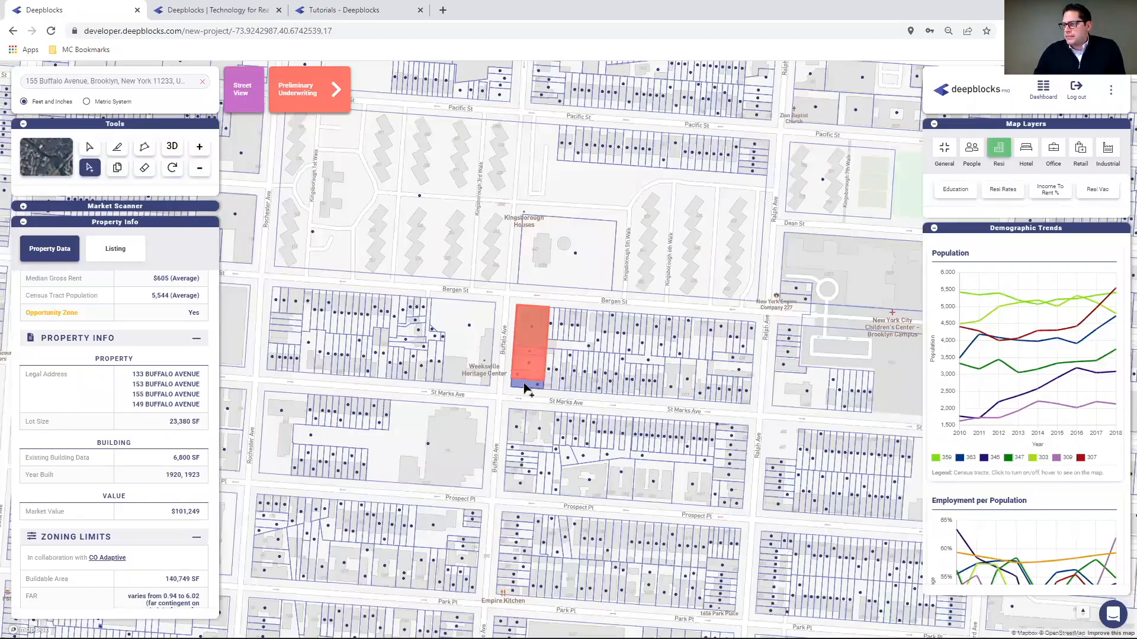
{"action": "left_click", "coordinate": [525, 384]}
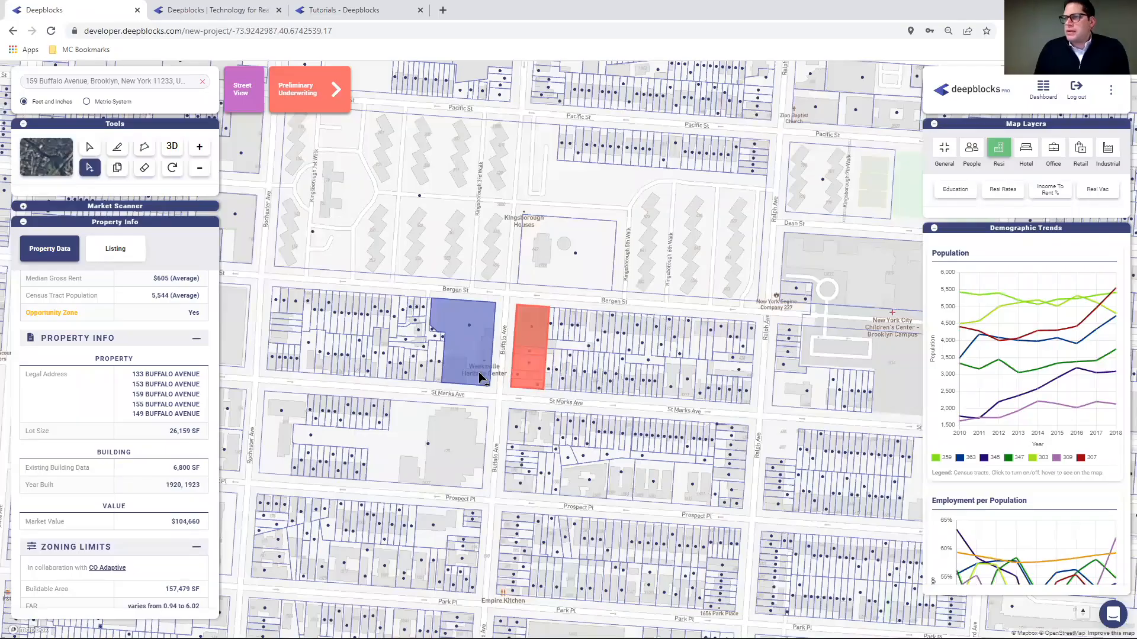
{"action": "left_click_drag", "start_coordinate": [474, 357], "coordinate": [228, 355]}
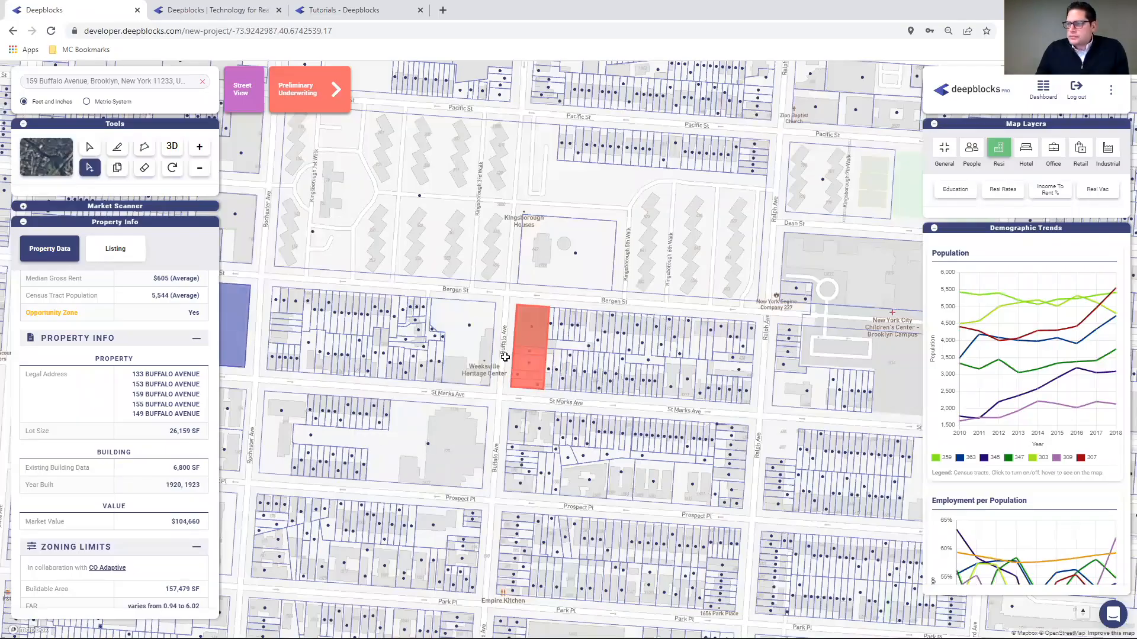
{"action": "left_click", "coordinate": [89, 148]}
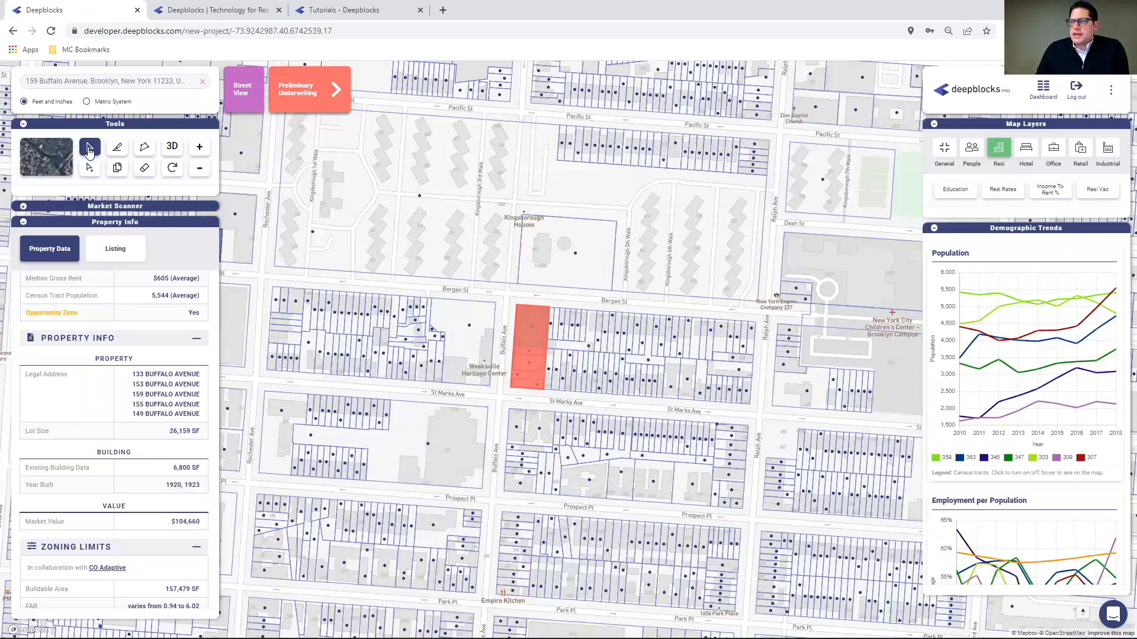
{"action": "left_click", "coordinate": [529, 323]}
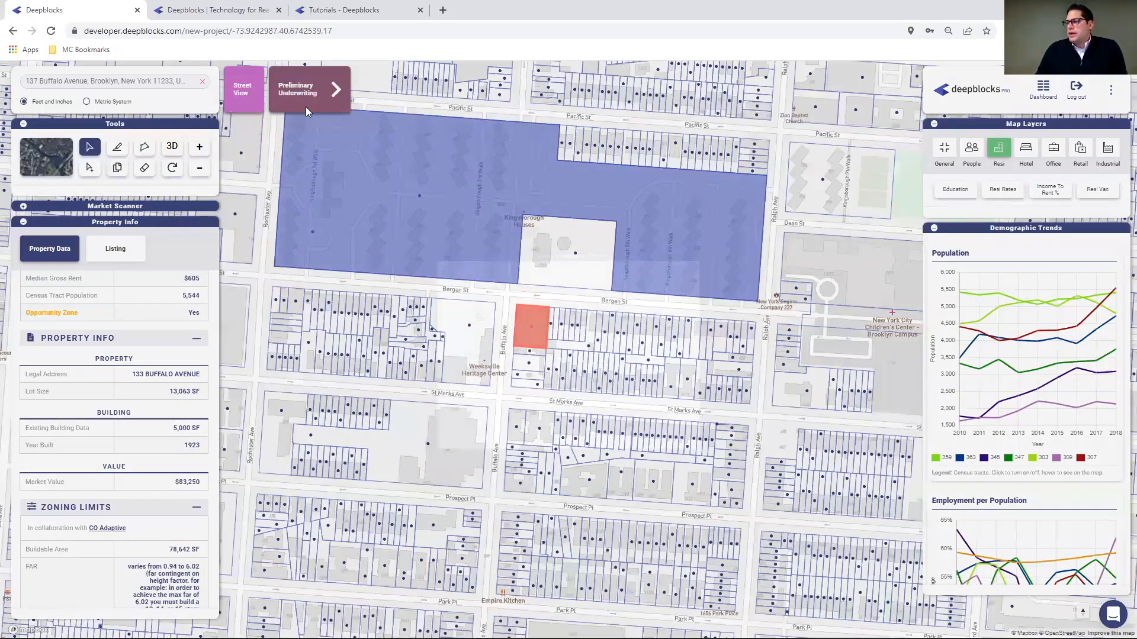
- Underwrite as Multifamily at 6.02, giving 57 units, $1,253,157 NOI and 6.82% return on cost
{"action": "left_click", "coordinate": [315, 95]}
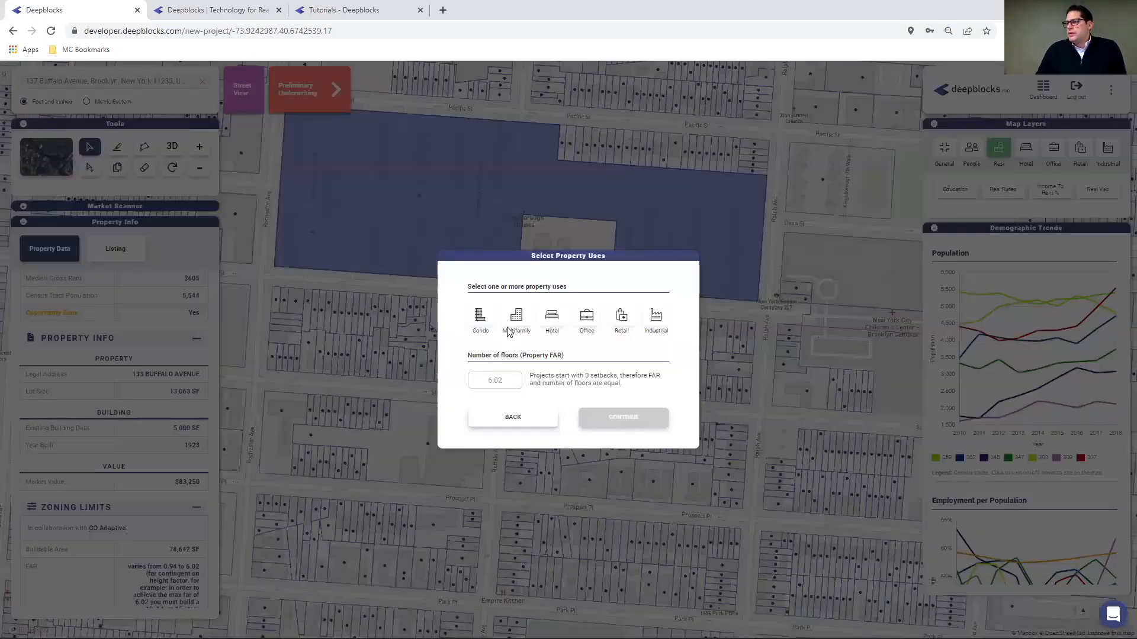
{"action": "left_click", "coordinate": [518, 322]}
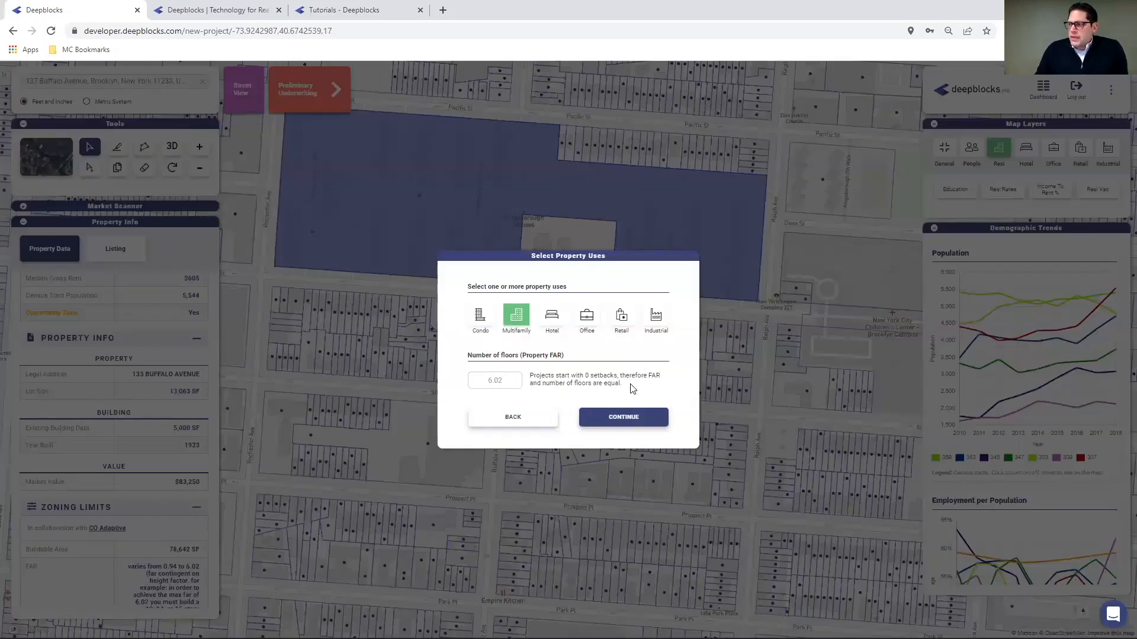
{"action": "left_click", "coordinate": [639, 418]}
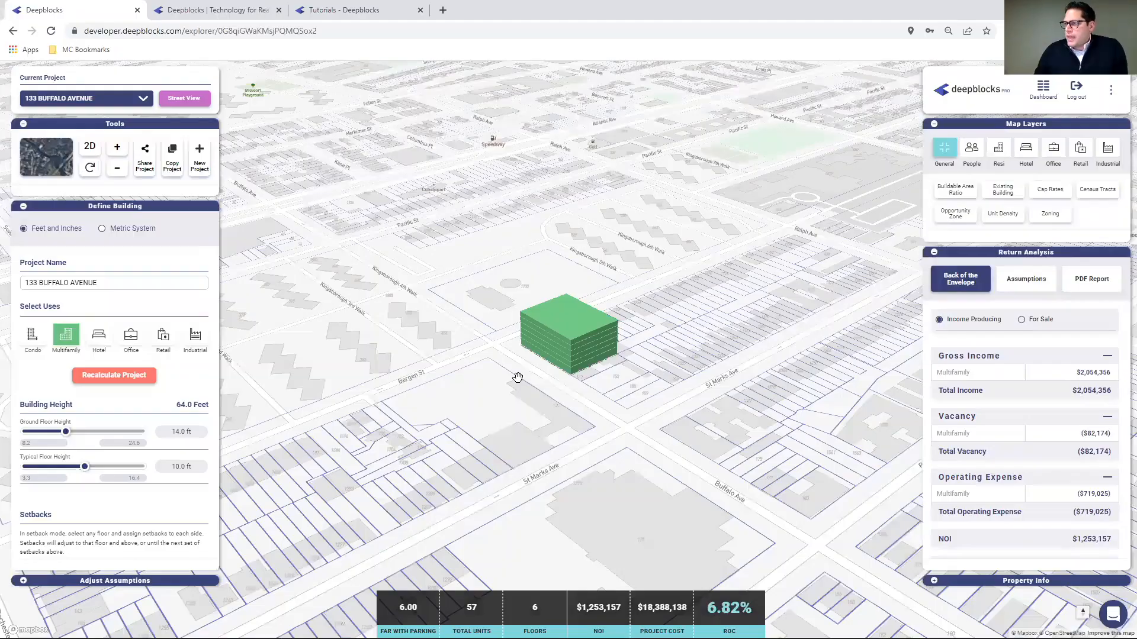
{"action": "scroll", "coordinate": [515, 375], "scroll_direction": "up", "scroll_amount": 3}
{"action": "scroll", "coordinate": [518, 377], "scroll_direction": "up", "scroll_amount": 2}
{"action": "left_click_drag", "start_coordinate": [611, 370], "coordinate": [495, 406]}
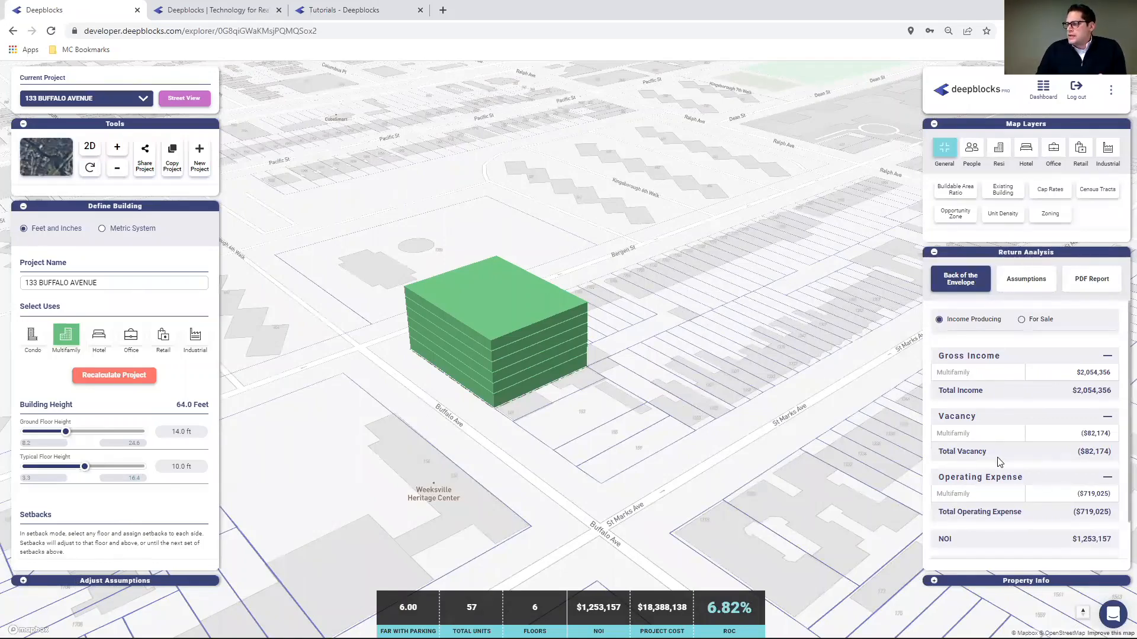
{"action": "left_click", "coordinate": [1030, 283]}
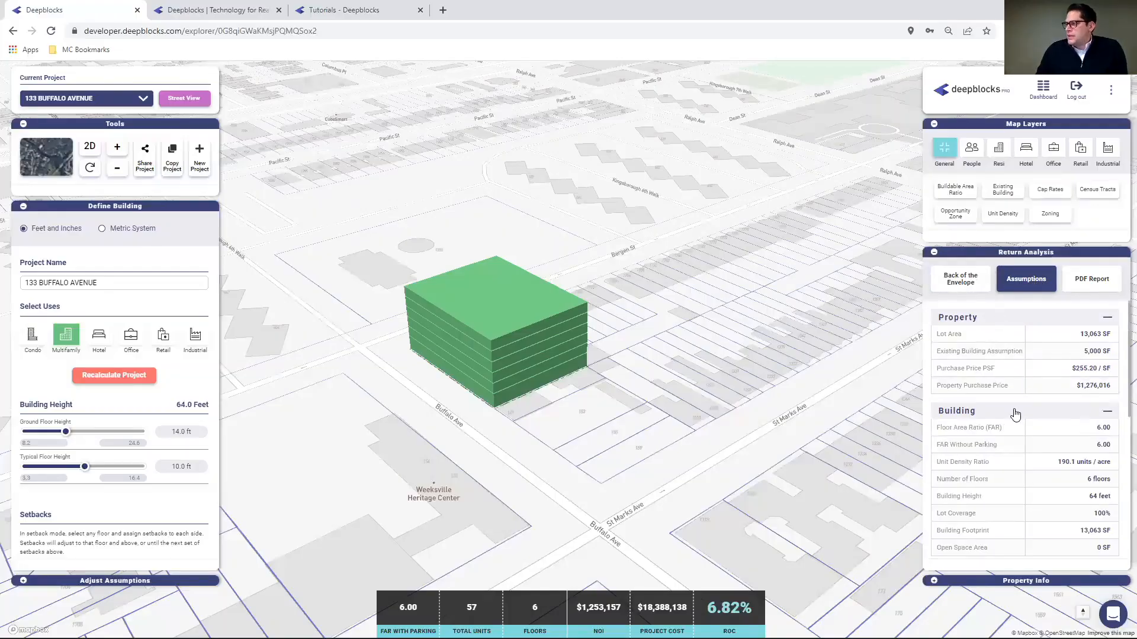
{"action": "left_click", "coordinate": [1091, 282]}
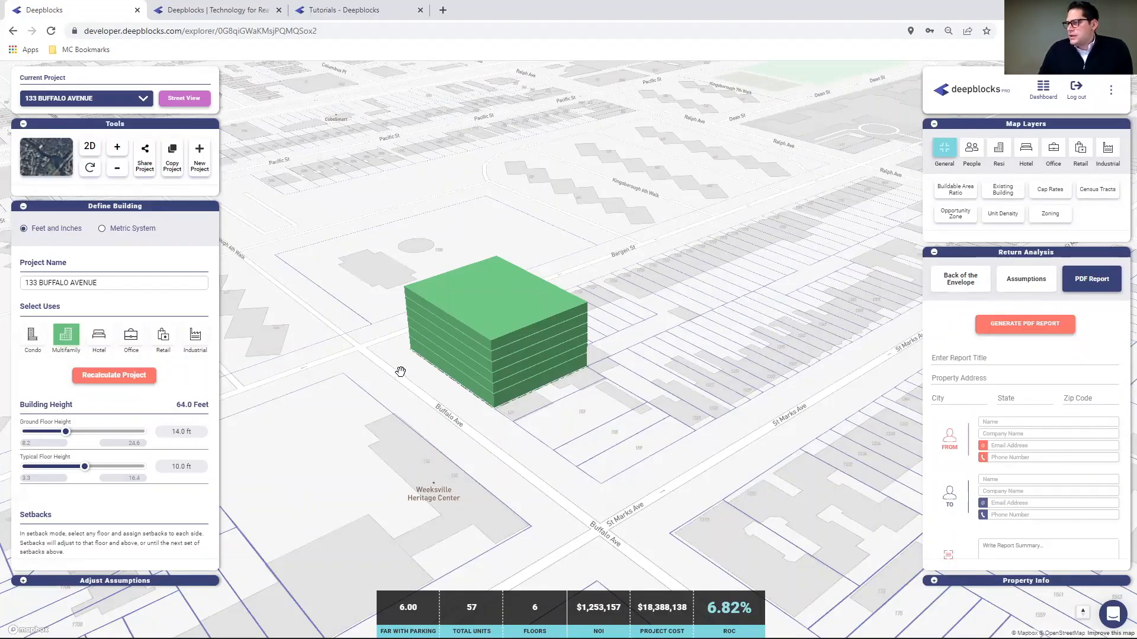
- Show Property Info and scroll the Zoning Limits to the 116 units allowed
{"action": "left_click", "coordinate": [933, 582]}
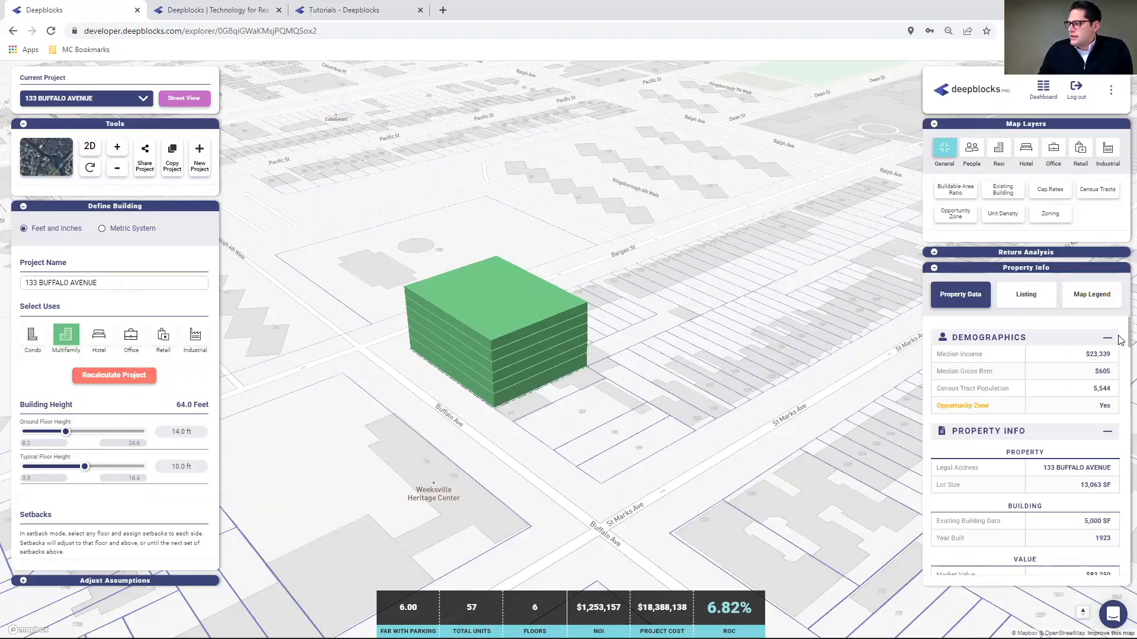
{"action": "scroll", "coordinate": [1043, 411], "scroll_direction": "down", "scroll_amount": 2}
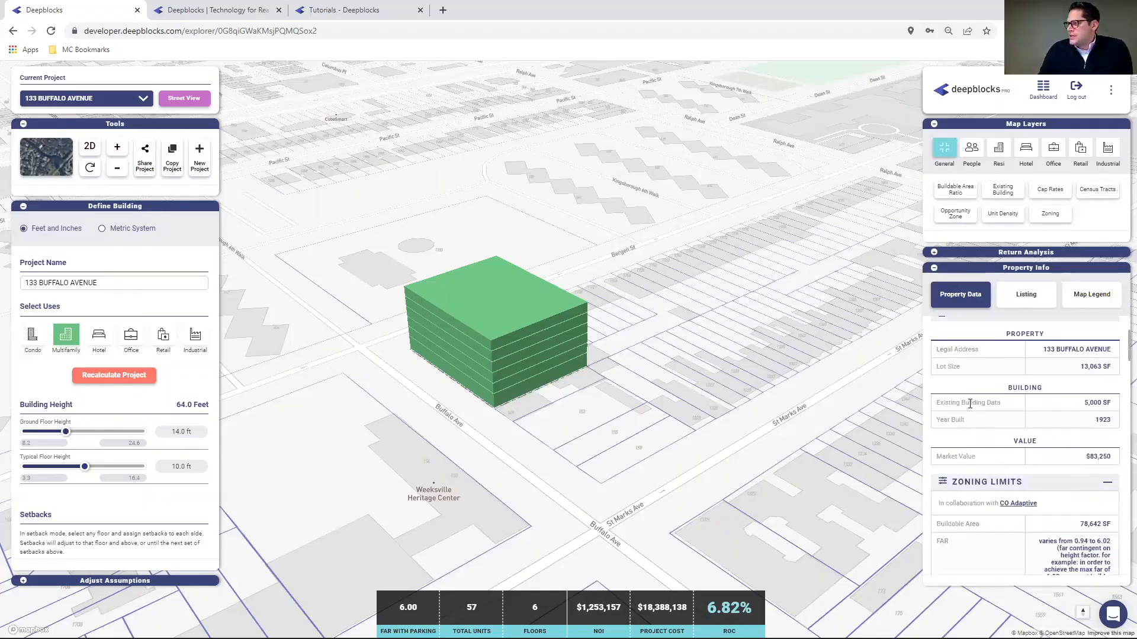
{"action": "scroll", "coordinate": [1000, 408], "scroll_direction": "down", "scroll_amount": 2}
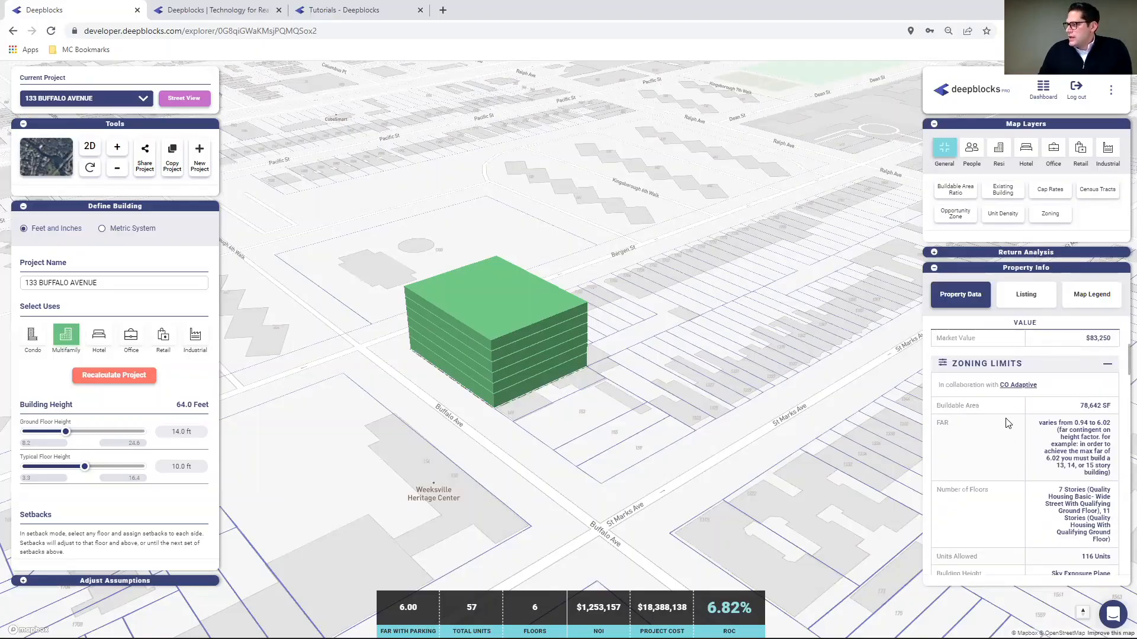
{"action": "scroll", "coordinate": [1016, 434], "scroll_direction": "down", "scroll_amount": 5}
{"action": "scroll", "coordinate": [1019, 435], "scroll_direction": "down", "scroll_amount": 5}
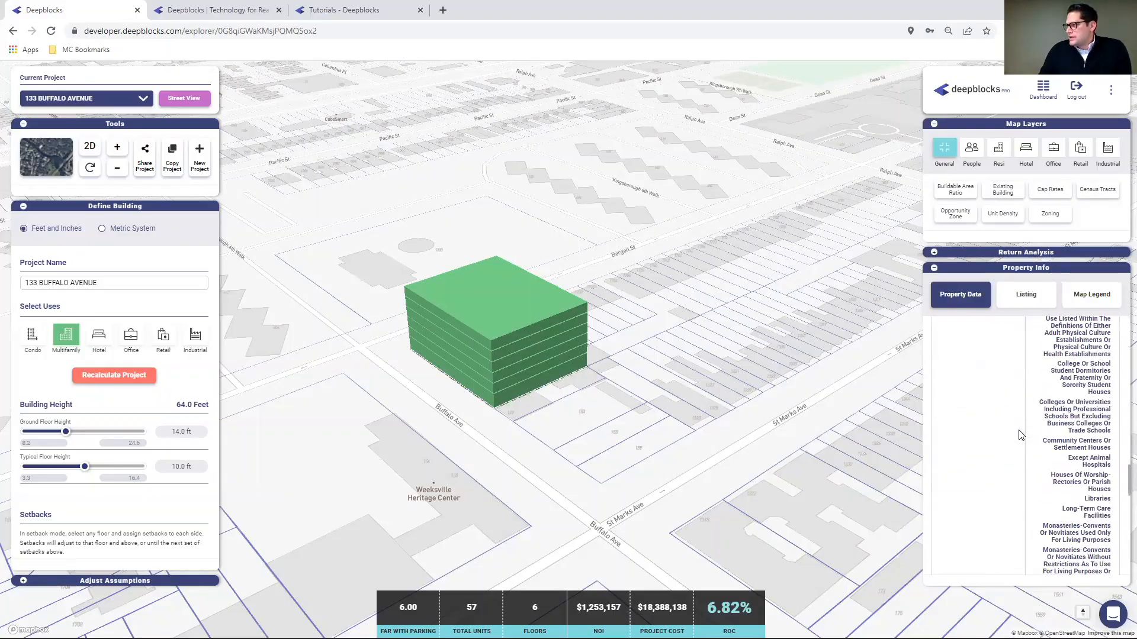
{"action": "scroll", "coordinate": [1020, 432], "scroll_direction": "down", "scroll_amount": 10}
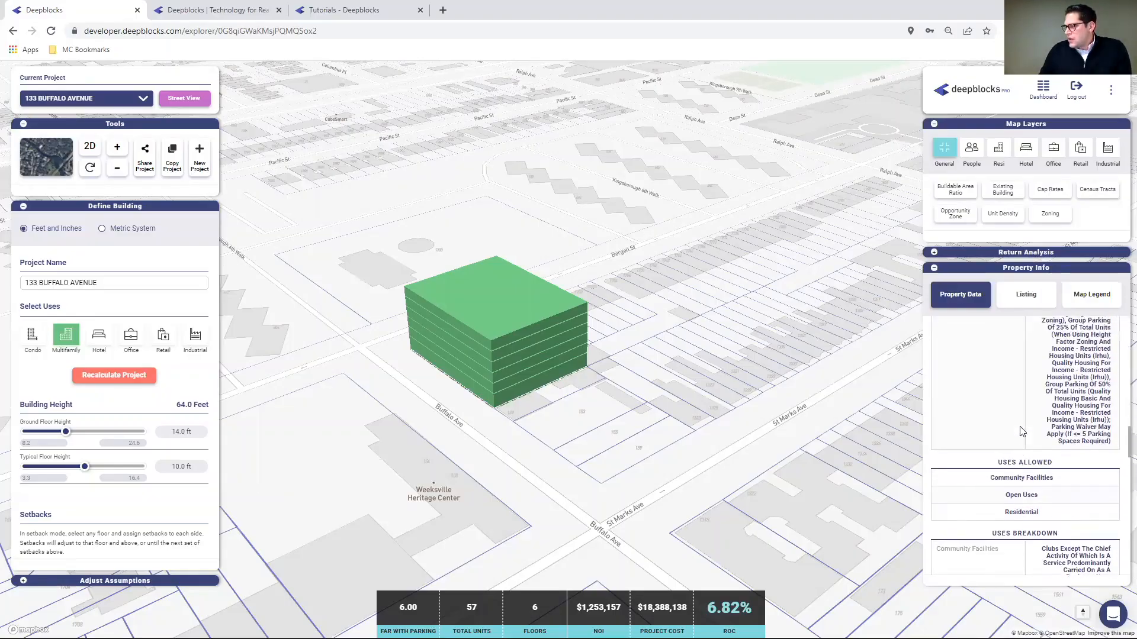
{"action": "scroll", "coordinate": [1020, 432], "scroll_direction": "up", "scroll_amount": 15}
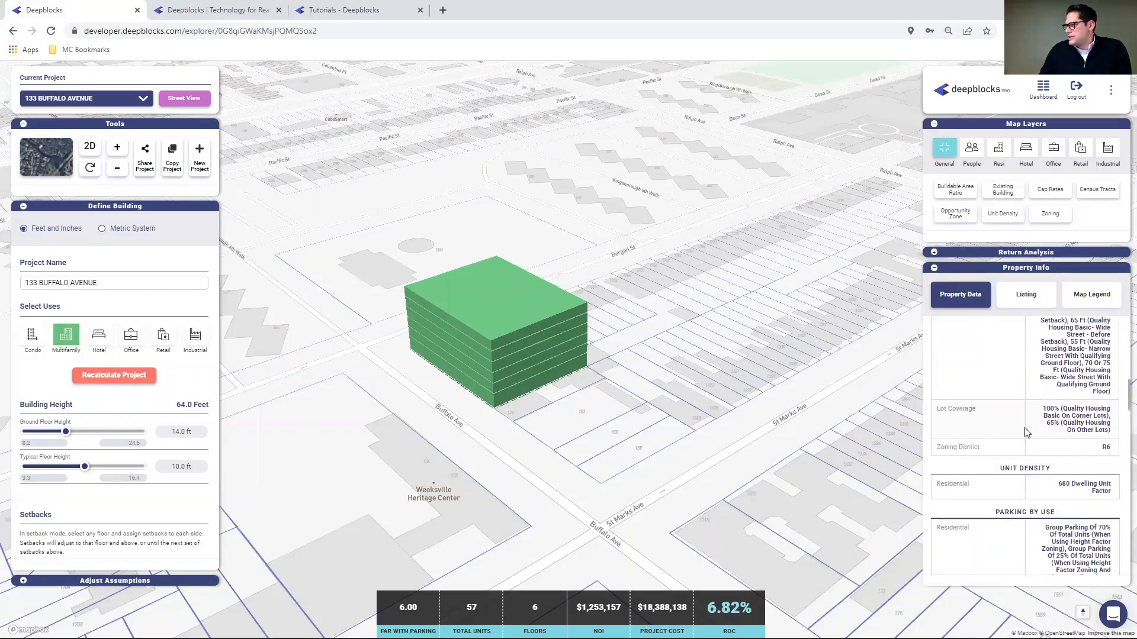
- Set the Multifamily Unit Mix to 116 two-bedroom units, producing a 12-floor building
{"action": "left_click", "coordinate": [23, 581]}
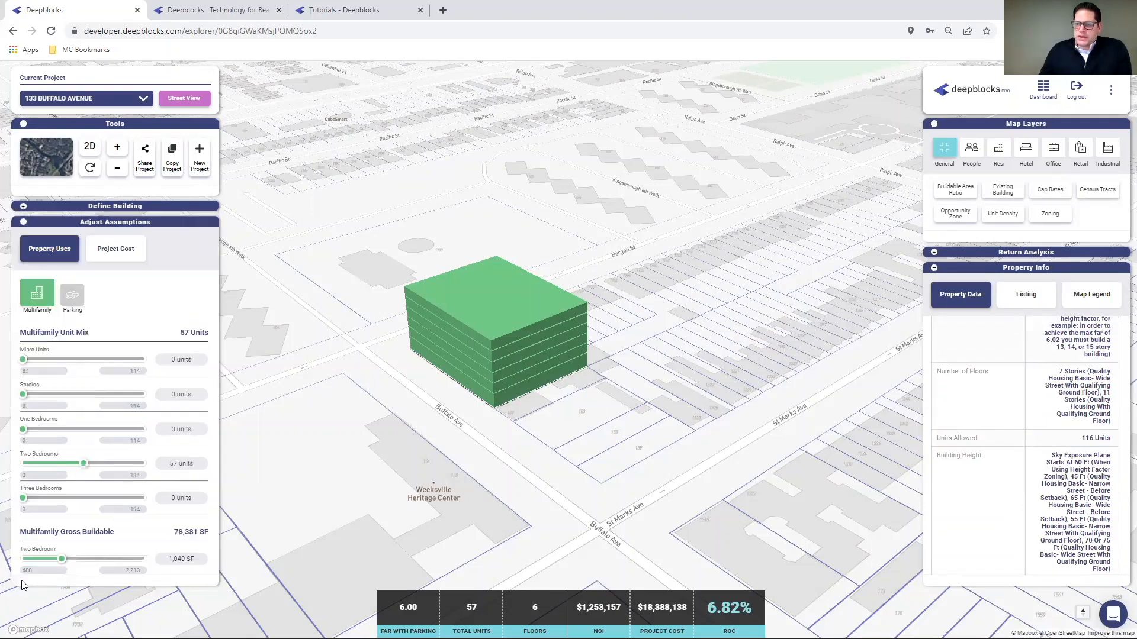
{"action": "left_click", "coordinate": [182, 464]}
{"action": "type", "text": "116"}
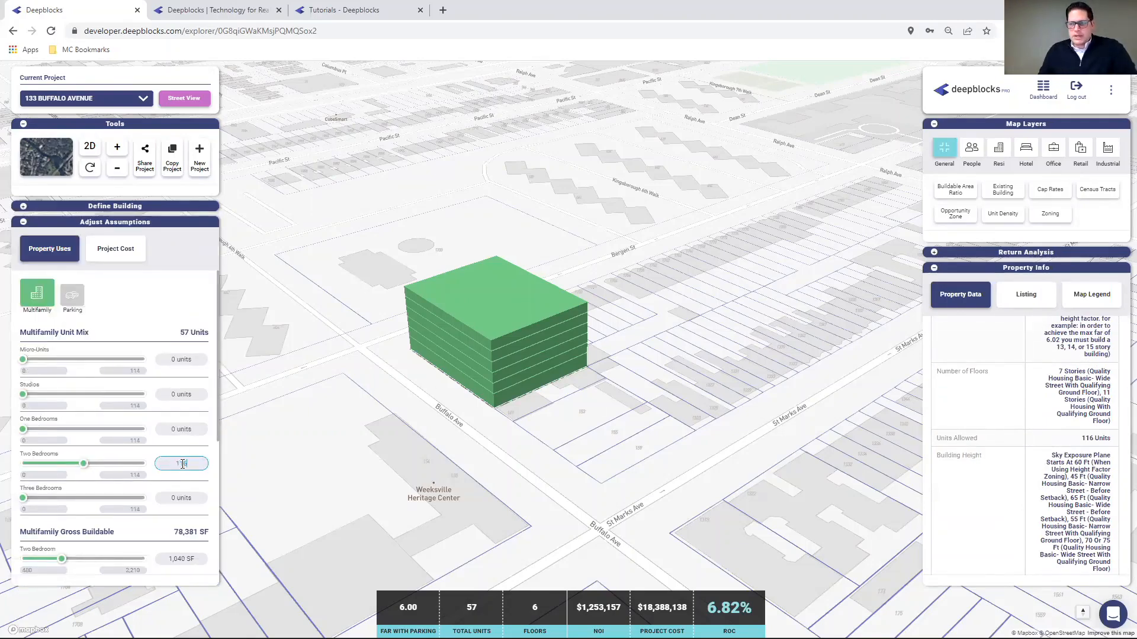
{"action": "left_click", "coordinate": [178, 429]}
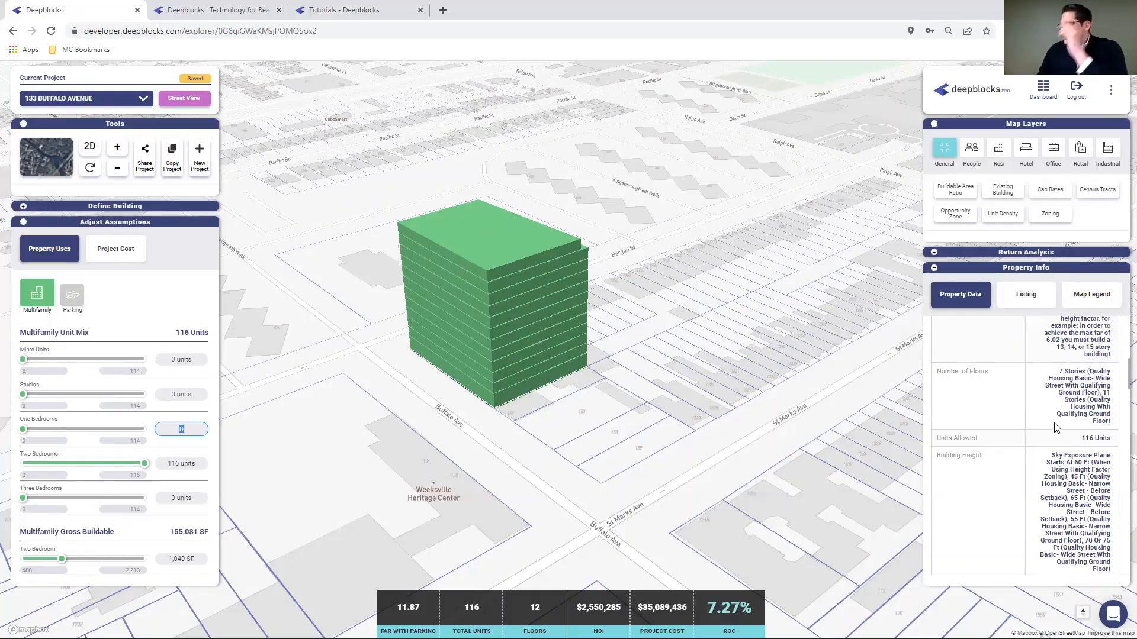
- Scroll Zoning Limits down to the required setbacks, then expand Define Building to its Setbacks section
{"action": "scroll", "coordinate": [1053, 362], "scroll_direction": "up", "scroll_amount": 2}
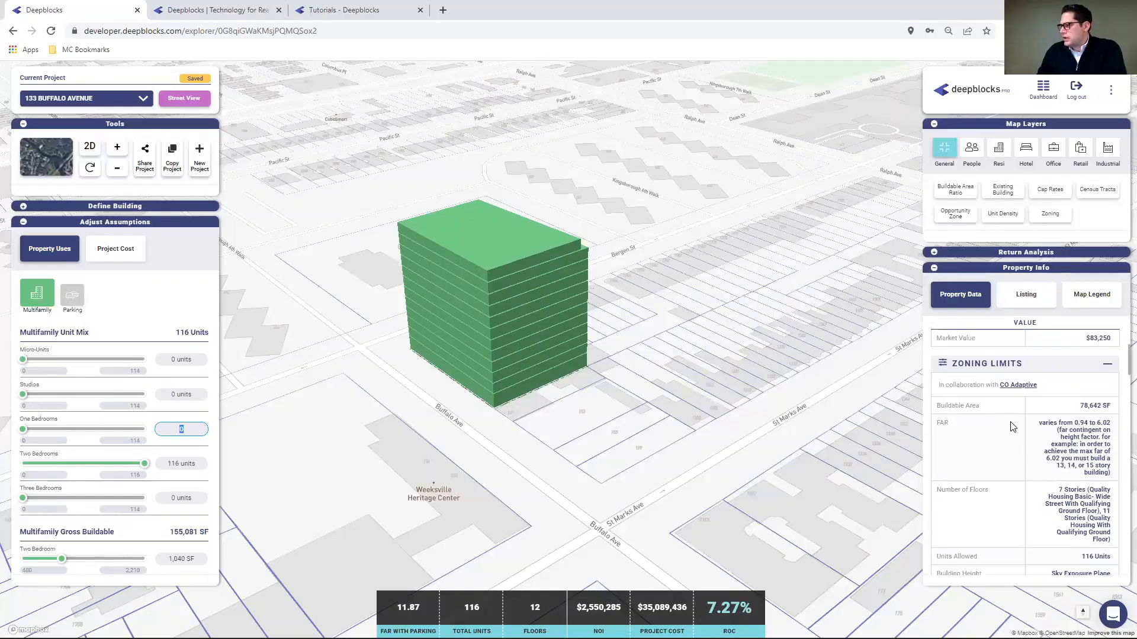
{"action": "scroll", "coordinate": [1066, 427], "scroll_direction": "down", "scroll_amount": 2}
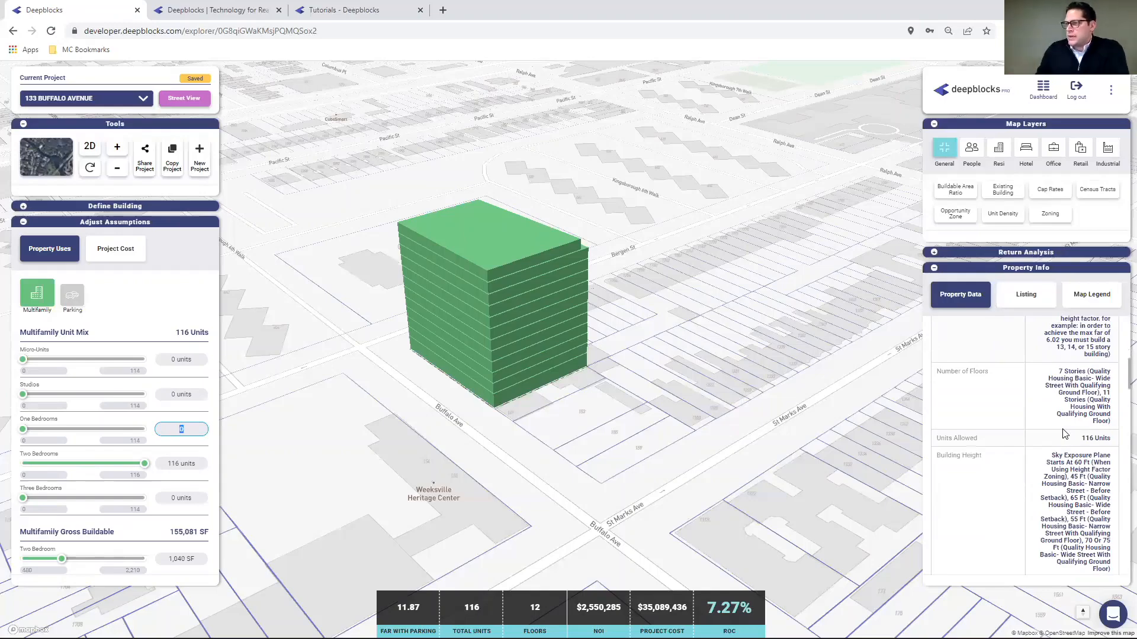
{"action": "scroll", "coordinate": [1030, 447], "scroll_direction": "down", "scroll_amount": 2}
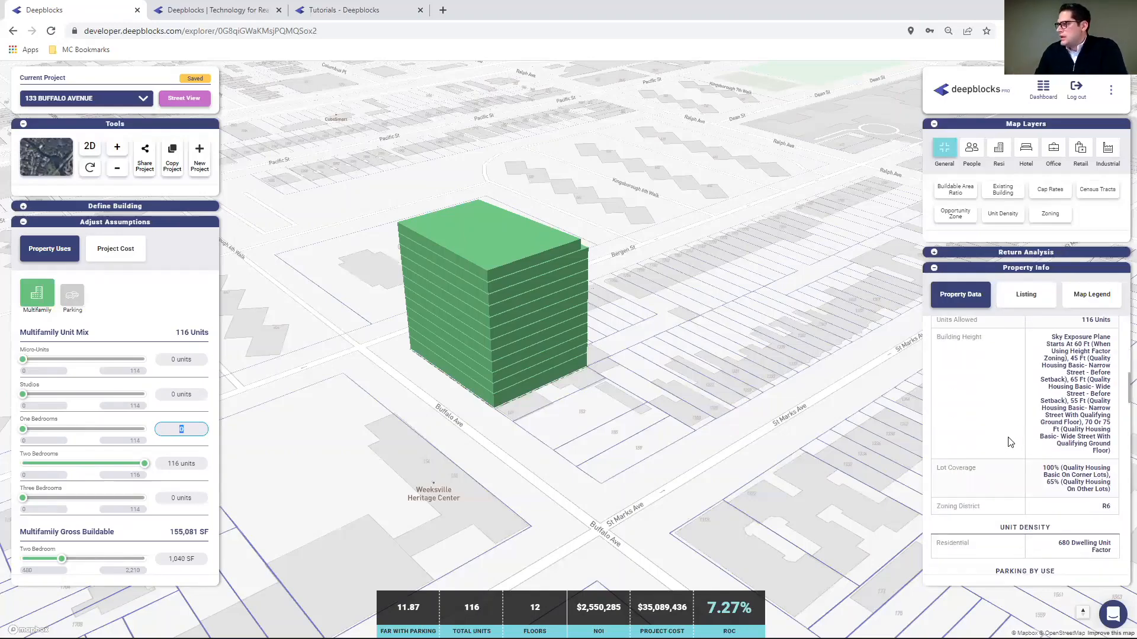
{"action": "scroll", "coordinate": [1026, 423], "scroll_direction": "down", "scroll_amount": 1}
{"action": "scroll", "coordinate": [1026, 423], "scroll_direction": "down", "scroll_amount": 5}
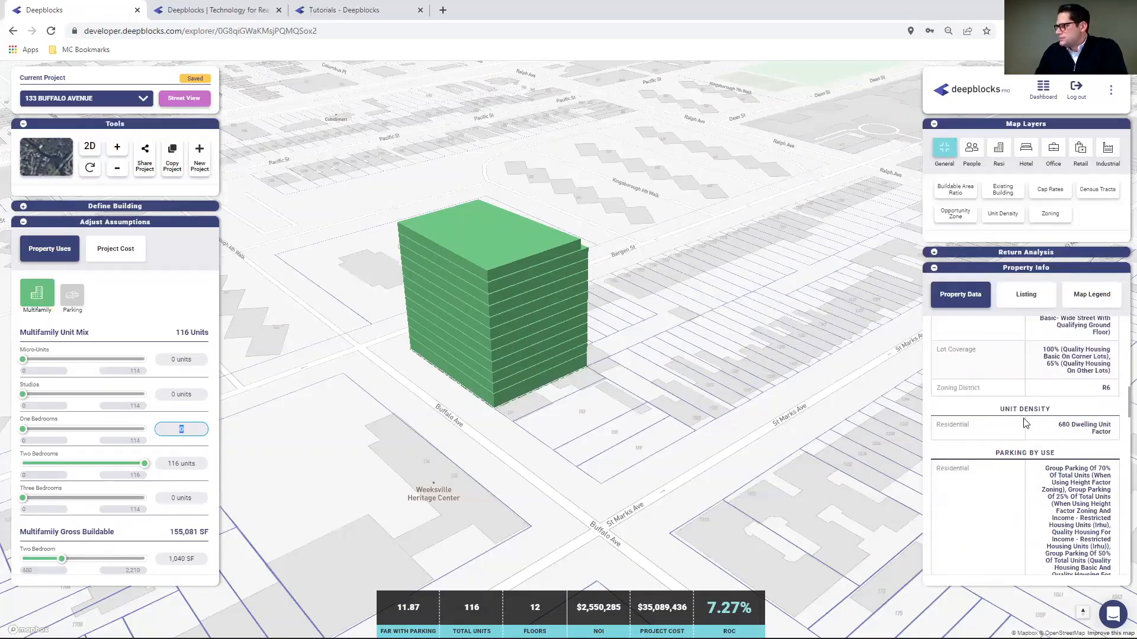
{"action": "scroll", "coordinate": [1026, 421], "scroll_direction": "up", "scroll_amount": 1}
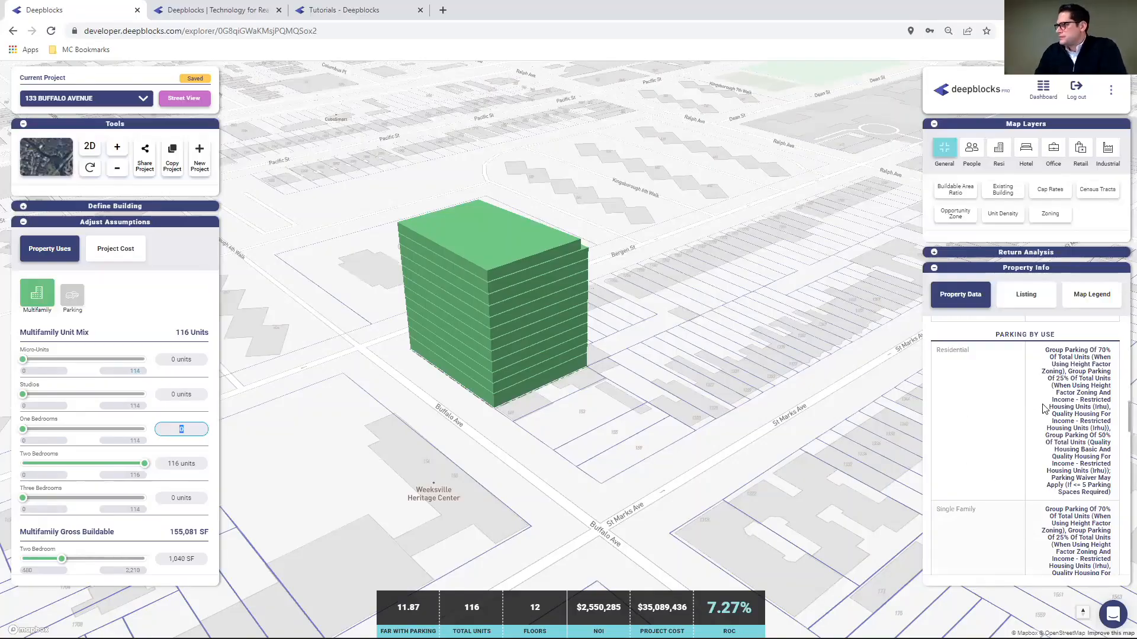
{"action": "scroll", "coordinate": [1034, 429], "scroll_direction": "down", "scroll_amount": 8}
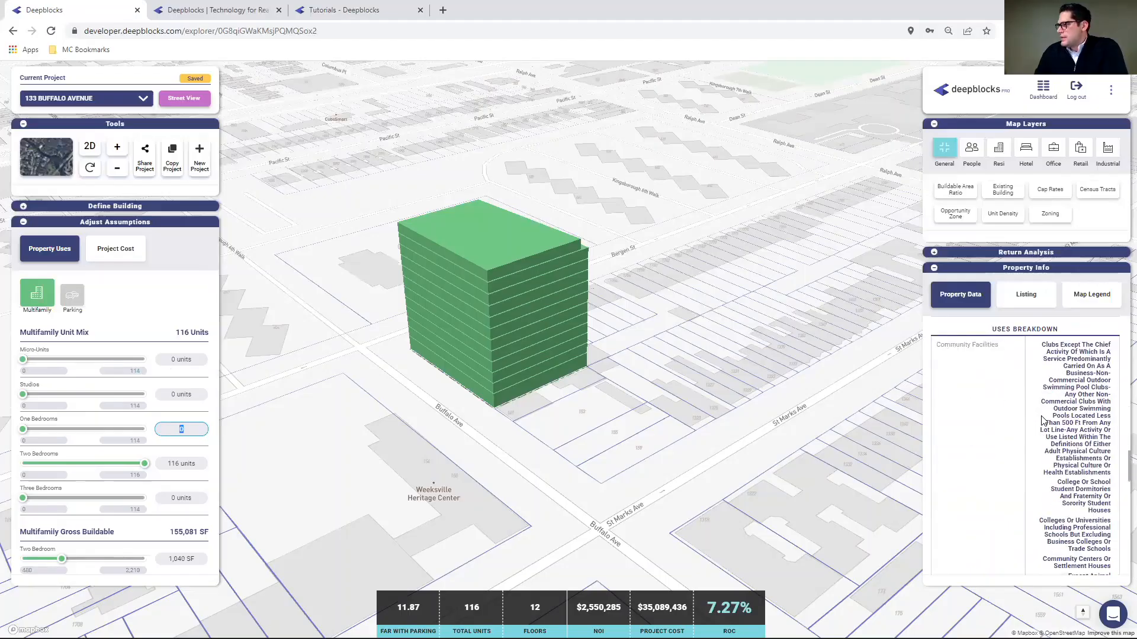
{"action": "scroll", "coordinate": [1006, 397], "scroll_direction": "down", "scroll_amount": 6}
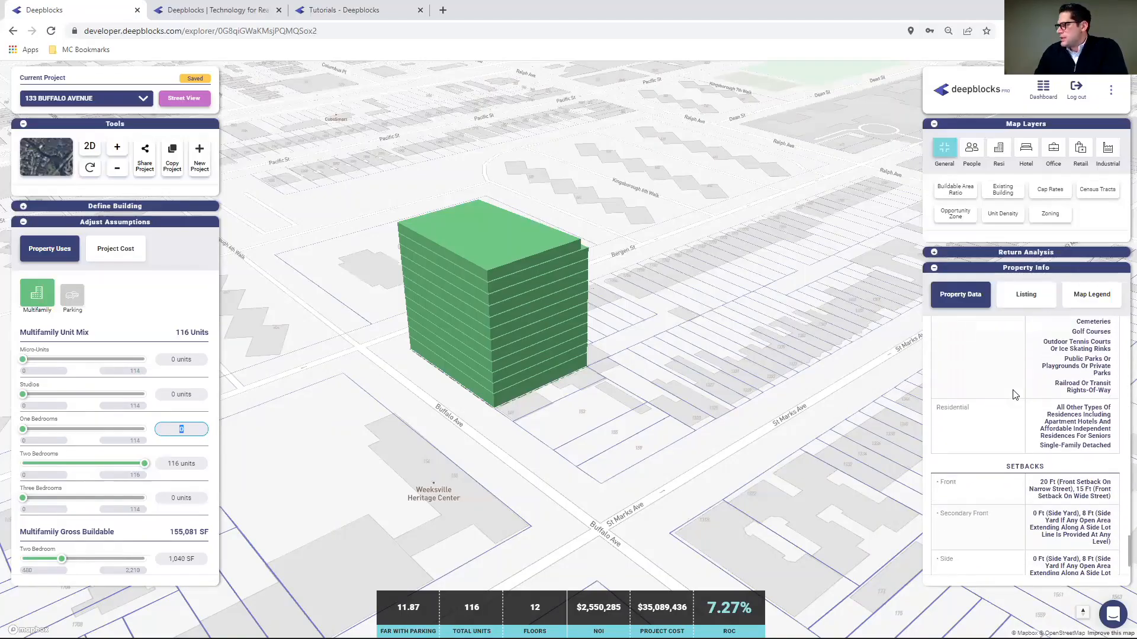
{"action": "scroll", "coordinate": [1014, 395], "scroll_direction": "down", "scroll_amount": 2}
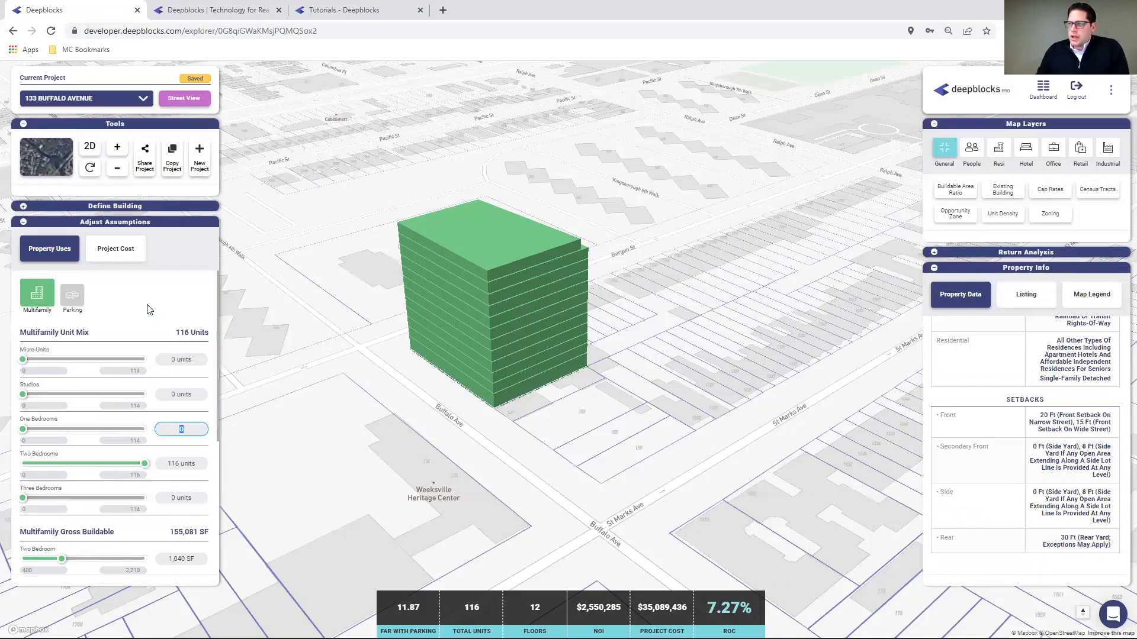
{"action": "left_click", "coordinate": [24, 207]}
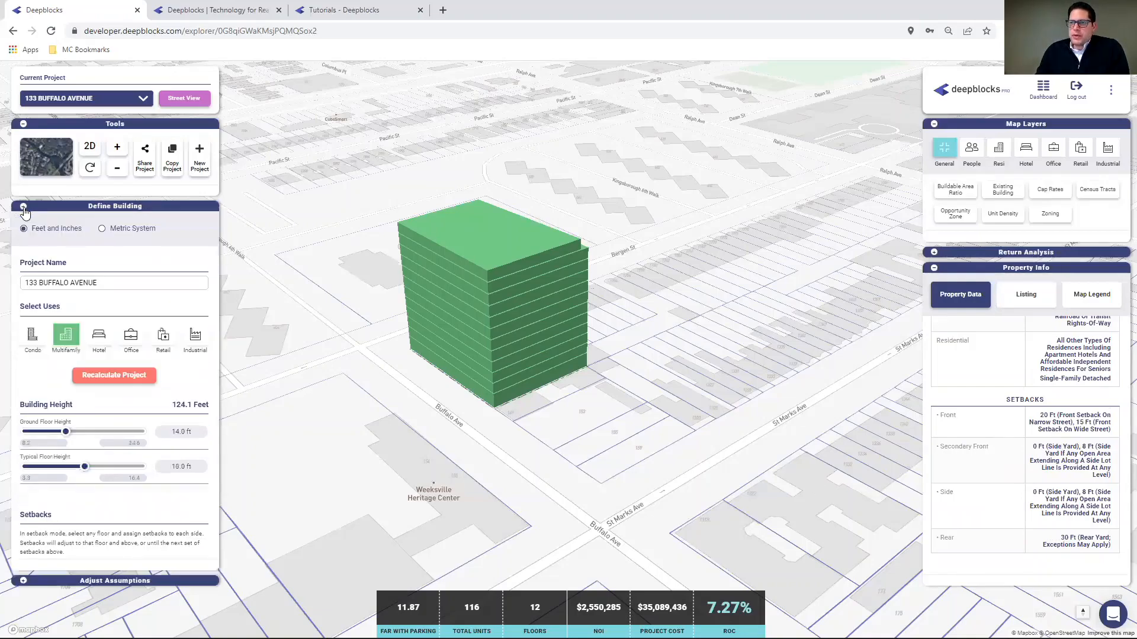
{"action": "scroll", "coordinate": [77, 480], "scroll_direction": "down", "scroll_amount": 5}
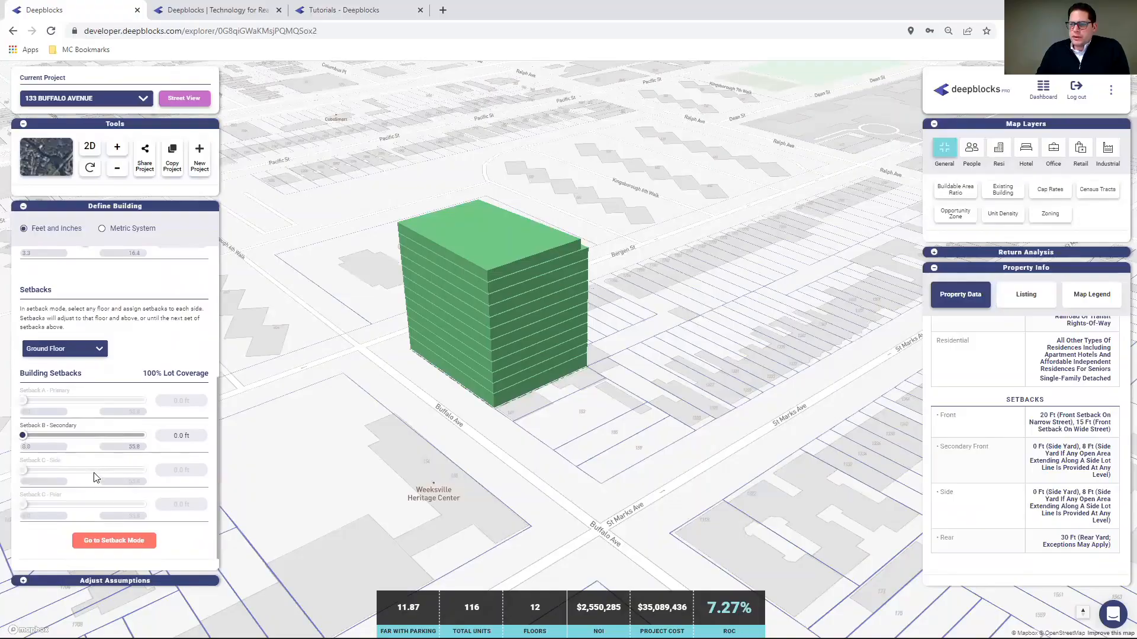
- Make the Buffalo Ave edge Setback A primary, the eastern edge D rear and Bergen St C side
{"action": "left_click", "coordinate": [114, 540]}
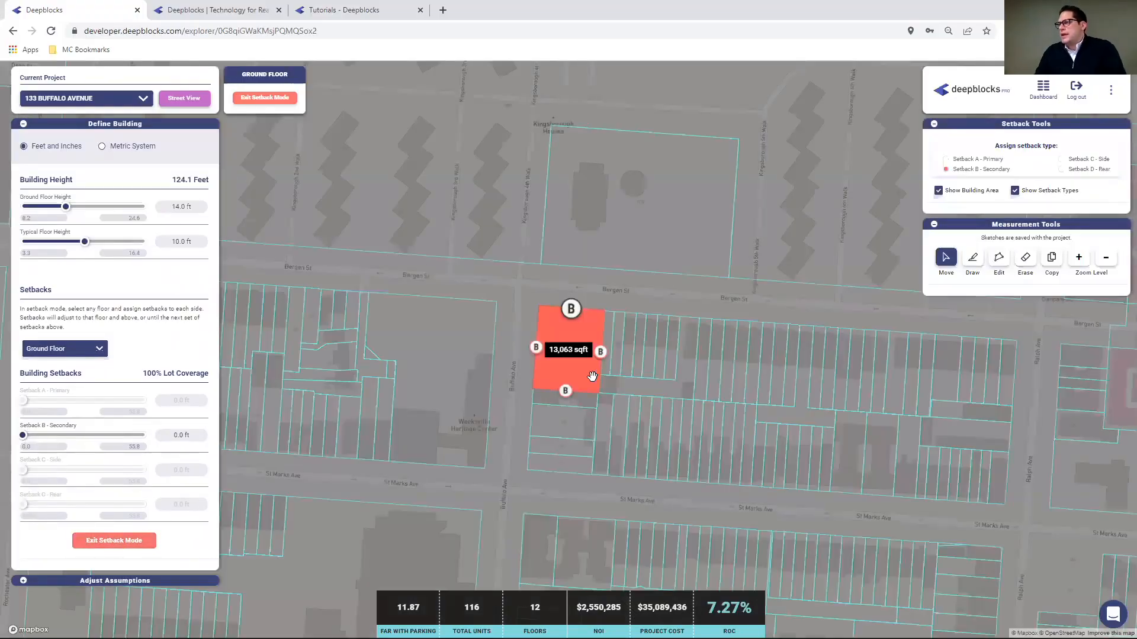
{"action": "scroll", "coordinate": [597, 379], "scroll_direction": "up", "scroll_amount": 1}
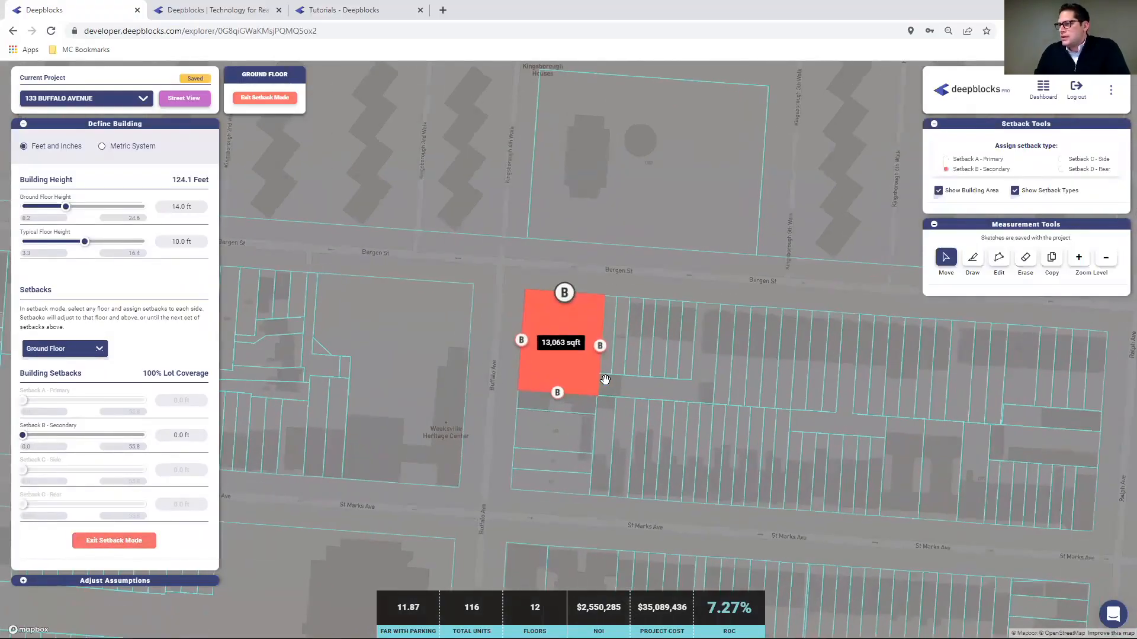
{"action": "left_click", "coordinate": [521, 340]}
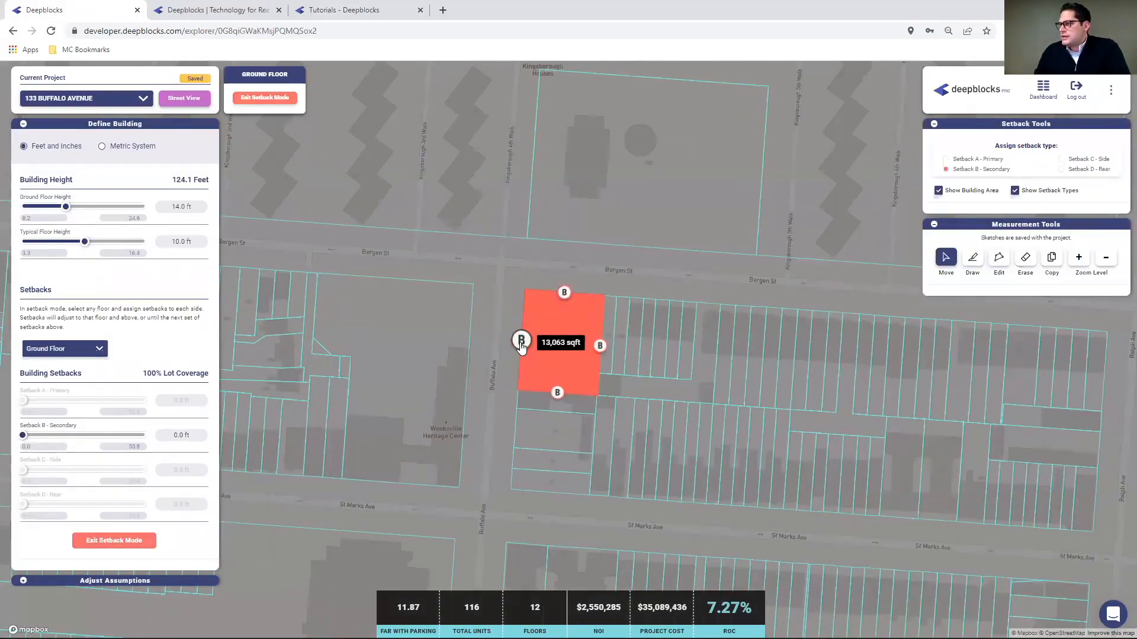
{"action": "left_click", "coordinate": [947, 160]}
{"action": "left_click", "coordinate": [600, 348]}
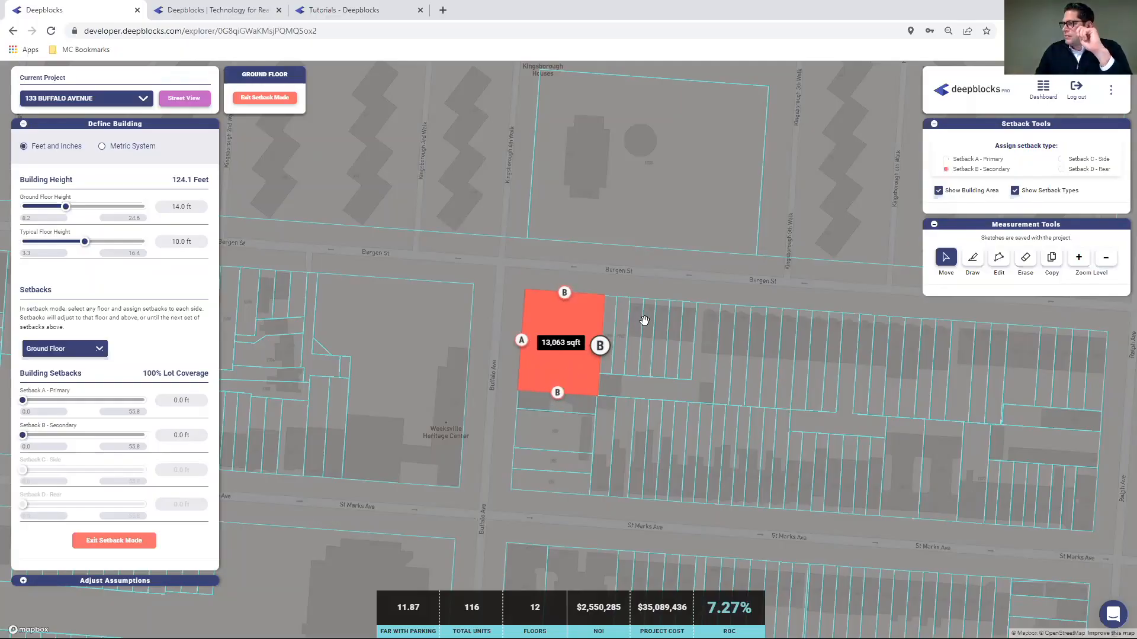
{"action": "left_click", "coordinate": [1083, 170]}
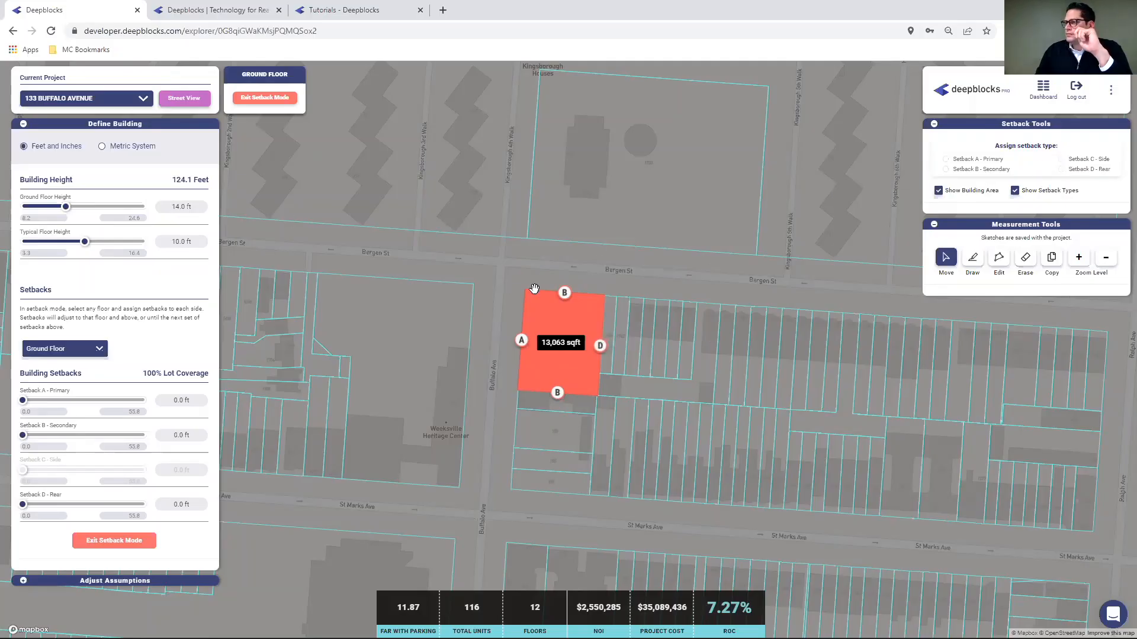
{"action": "left_click", "coordinate": [564, 292]}
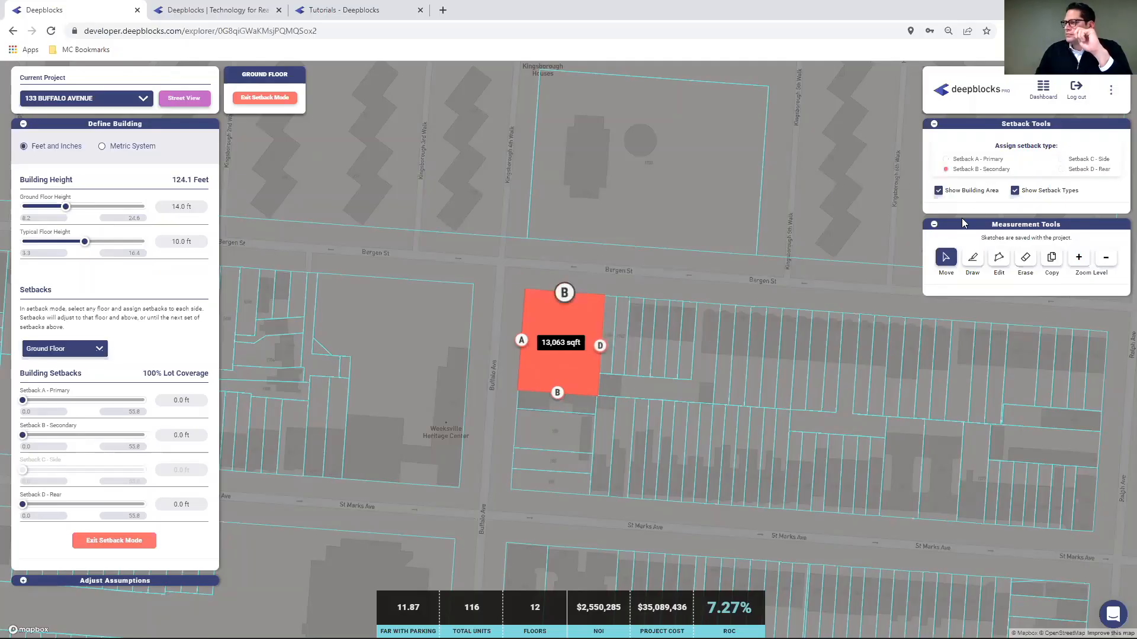
{"action": "left_click", "coordinate": [1061, 159]}
{"action": "left_click", "coordinate": [113, 541]}
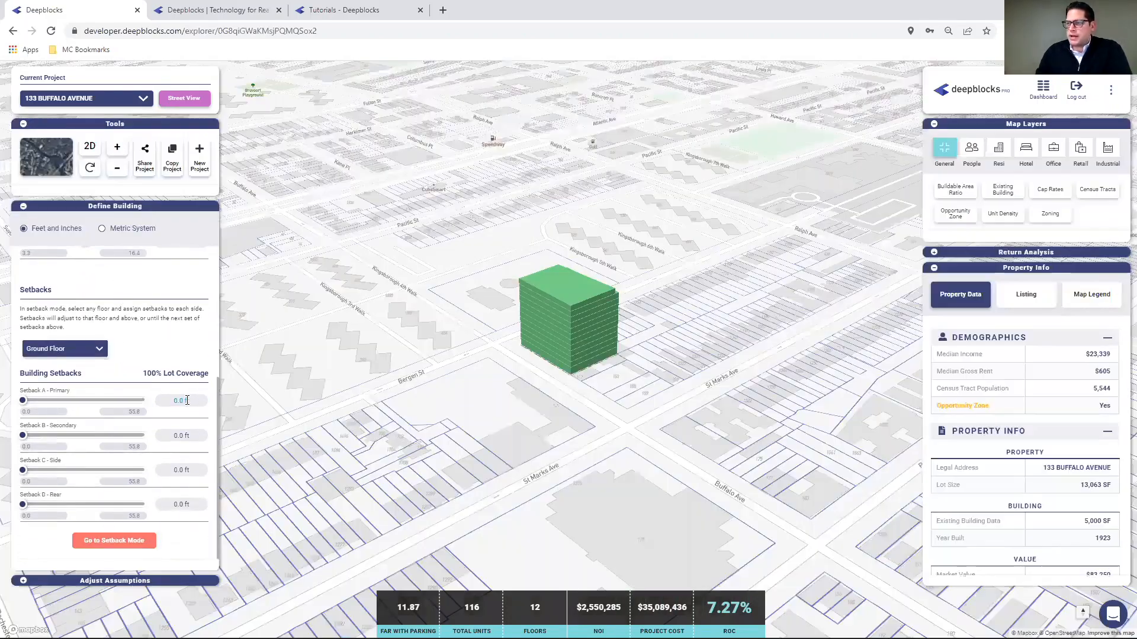
- Set a 20 ft primary setback and a 30 ft rear setback, giving 51% lot coverage
{"action": "left_click", "coordinate": [187, 400]}
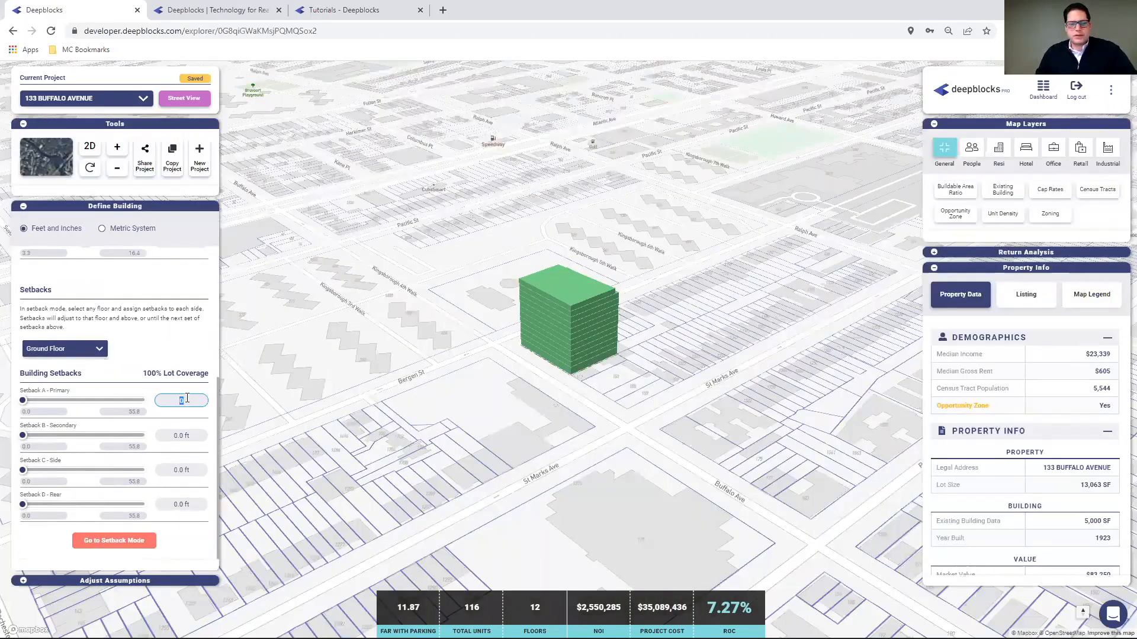
{"action": "type", "text": "20"}
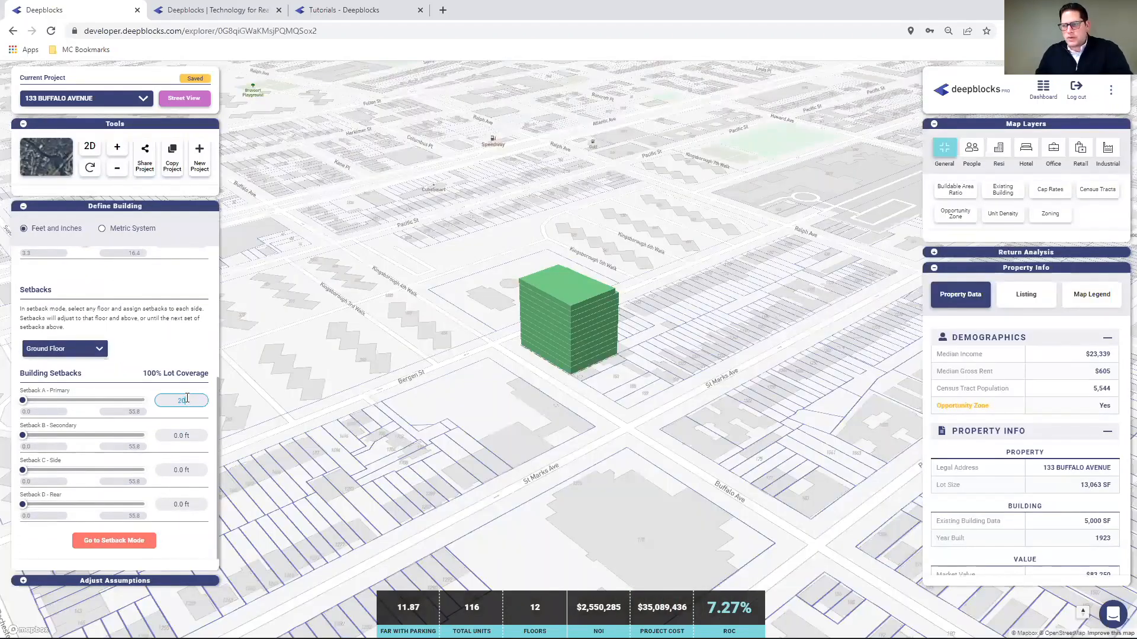
{"action": "left_click", "coordinate": [184, 506]}
{"action": "type", "text": "30"}
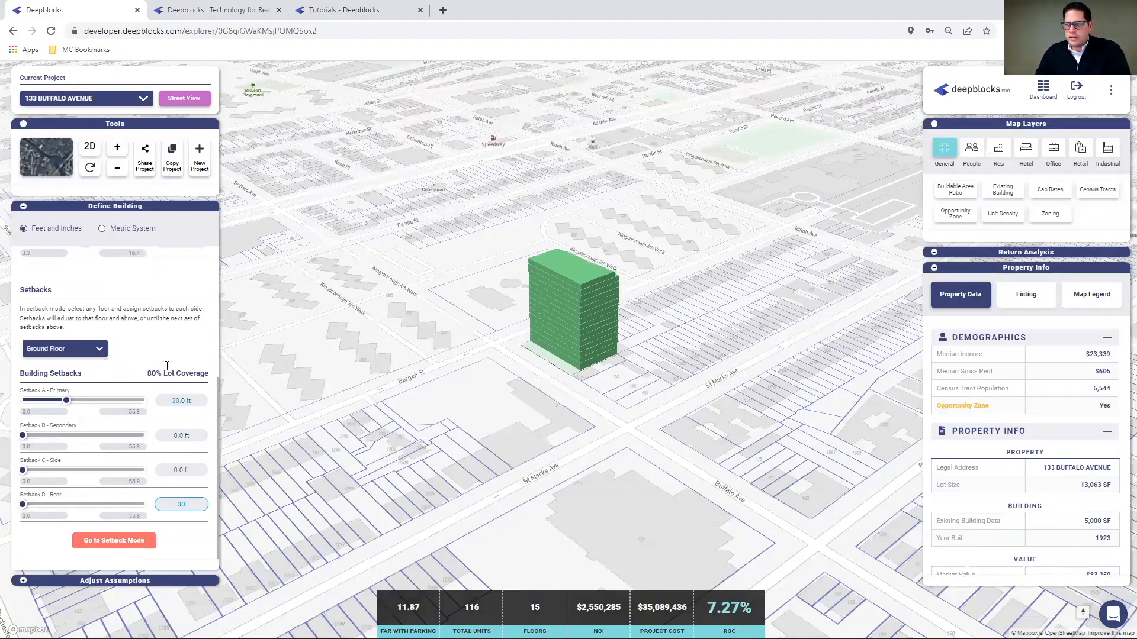
{"action": "left_click", "coordinate": [166, 356]}
{"action": "scroll", "coordinate": [570, 365], "scroll_direction": "up", "scroll_amount": 5}
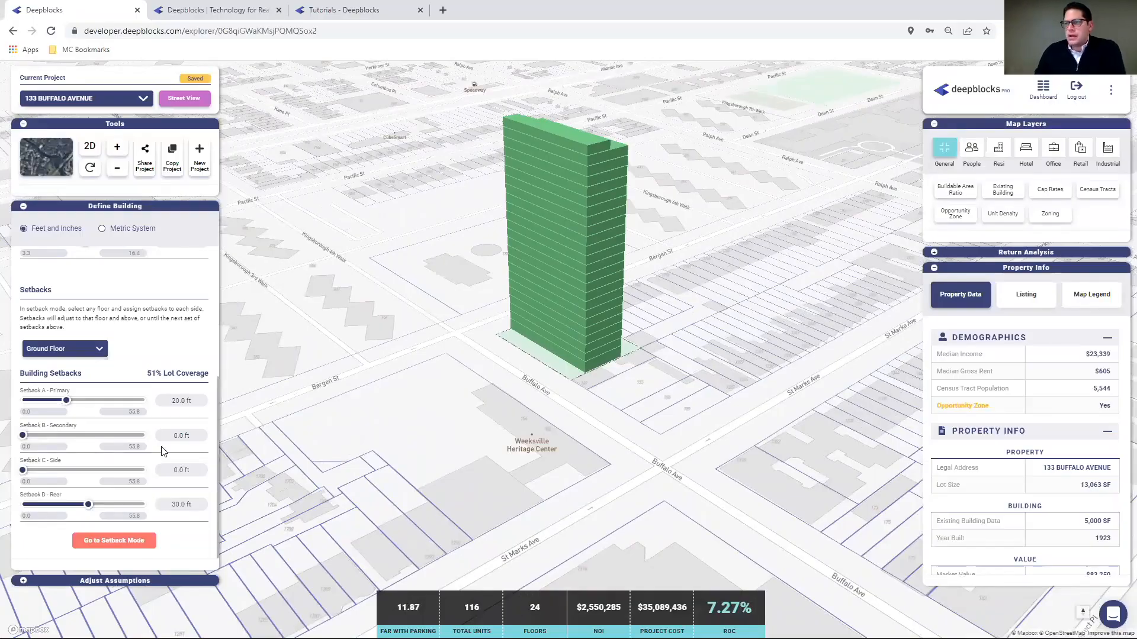
{"action": "left_click", "coordinate": [24, 582]}
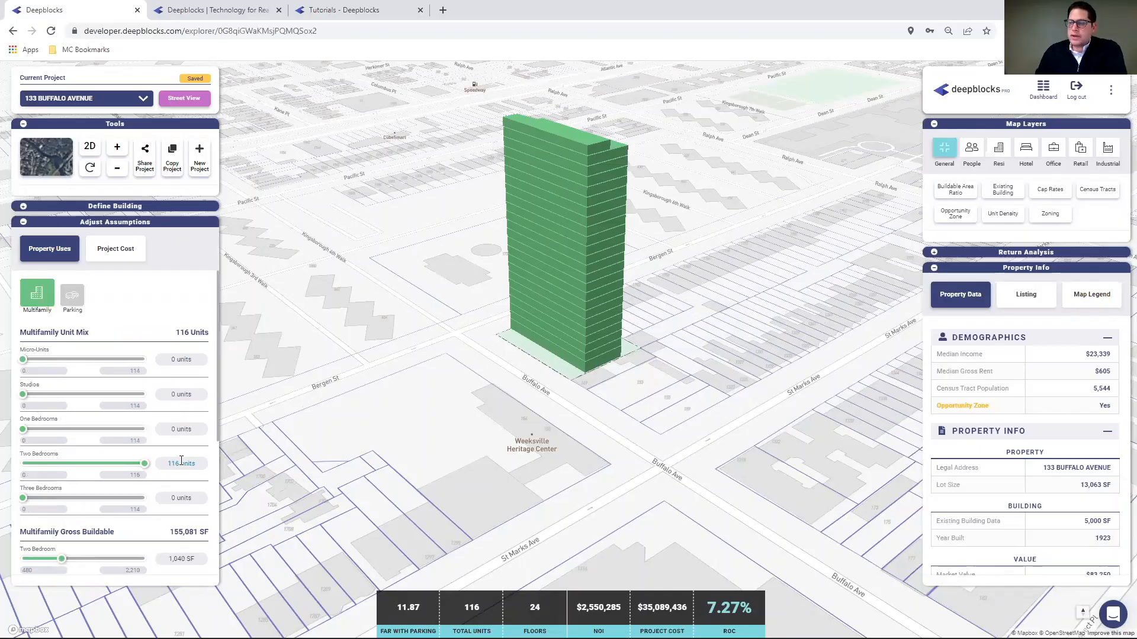
- Try a 700 SF two-bedroom unit size and confirm 100 two-bedroom units
{"action": "scroll", "coordinate": [183, 370], "scroll_direction": "down", "scroll_amount": 3}
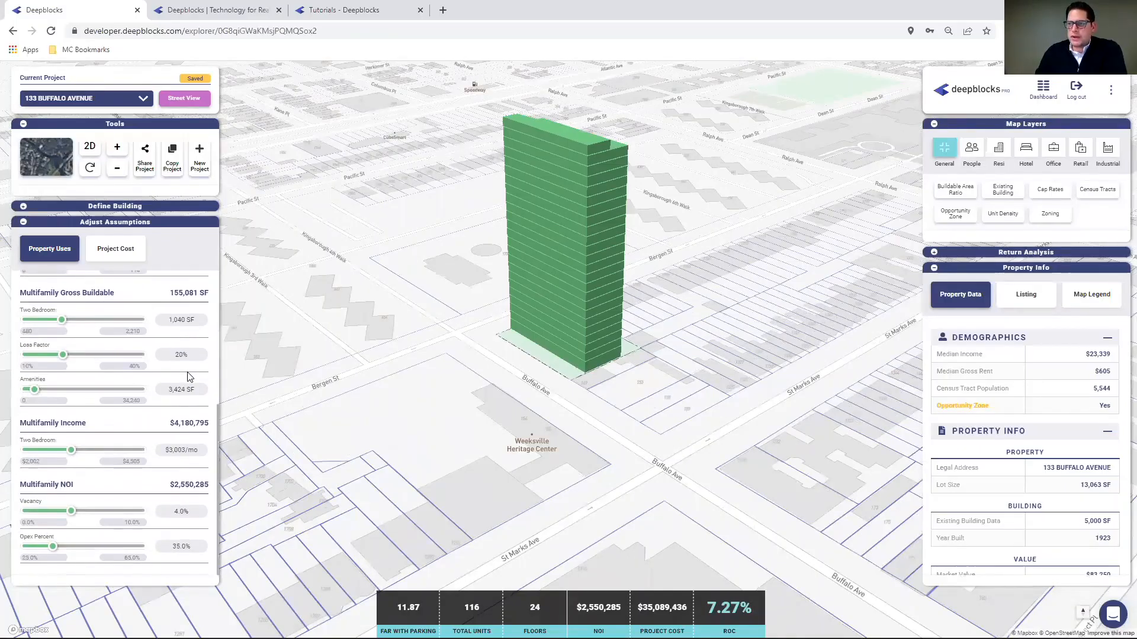
{"action": "left_click", "coordinate": [181, 380]}
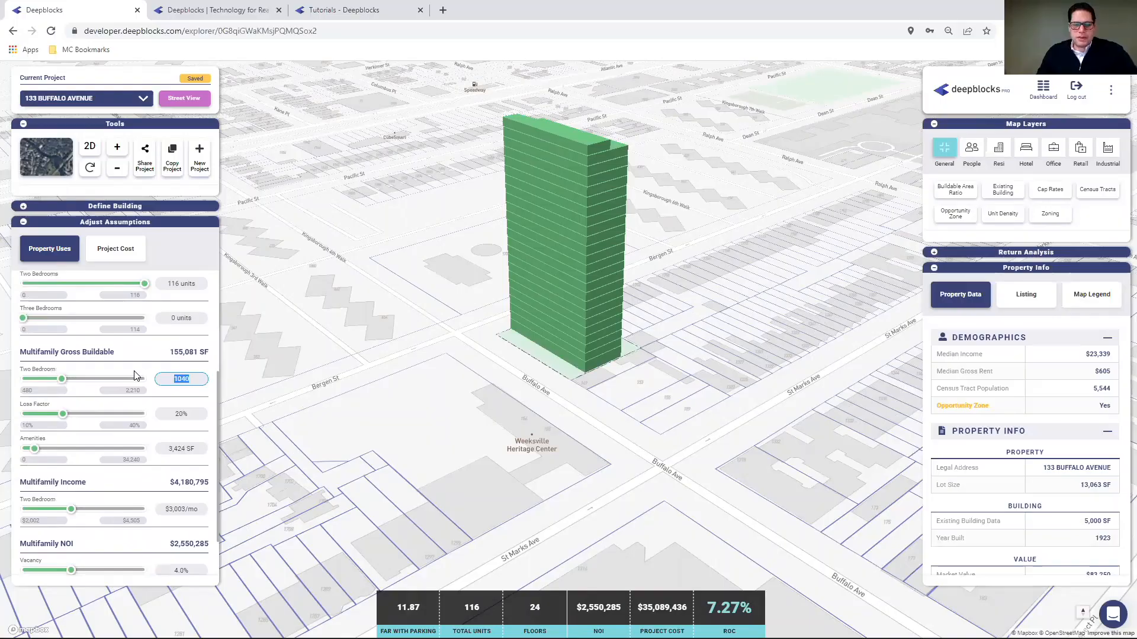
{"action": "type", "text": "700"}
{"action": "key", "text": "Return"}
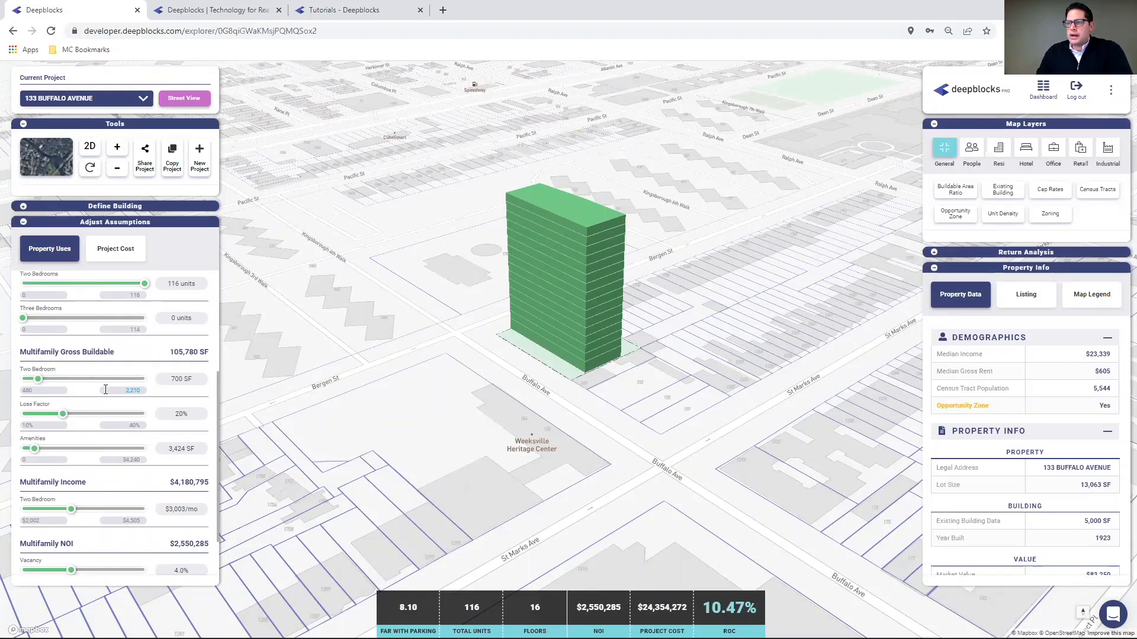
{"action": "scroll", "coordinate": [114, 388], "scroll_direction": "up", "scroll_amount": 1}
{"action": "scroll", "coordinate": [114, 388], "scroll_direction": "up", "scroll_amount": 3}
{"action": "left_click", "coordinate": [185, 463]}
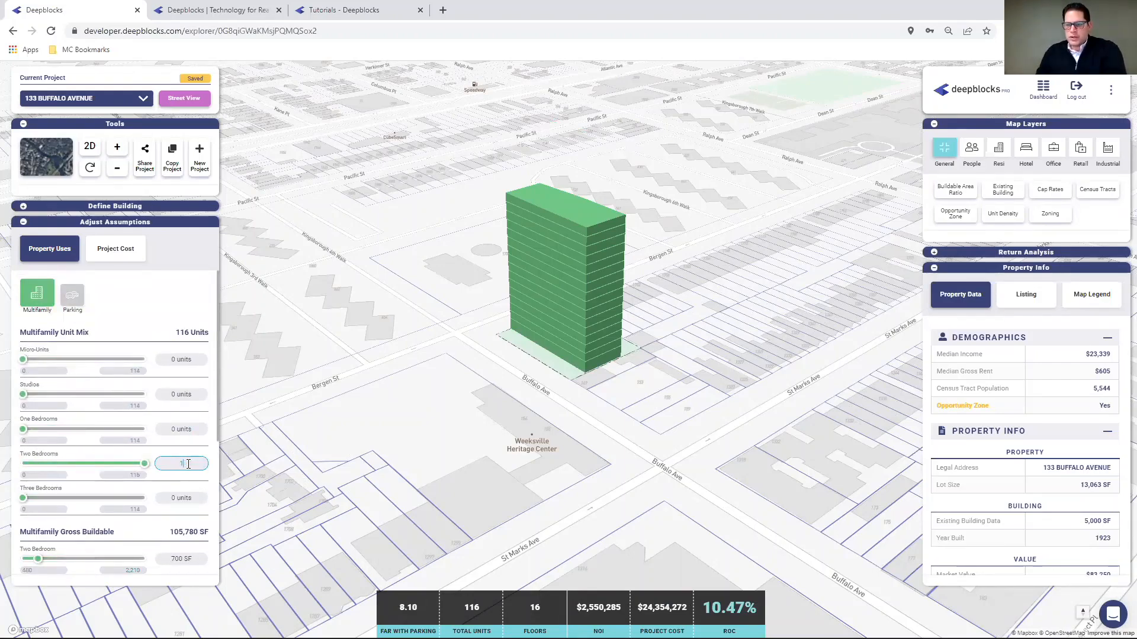
{"action": "key", "text": "Return"}
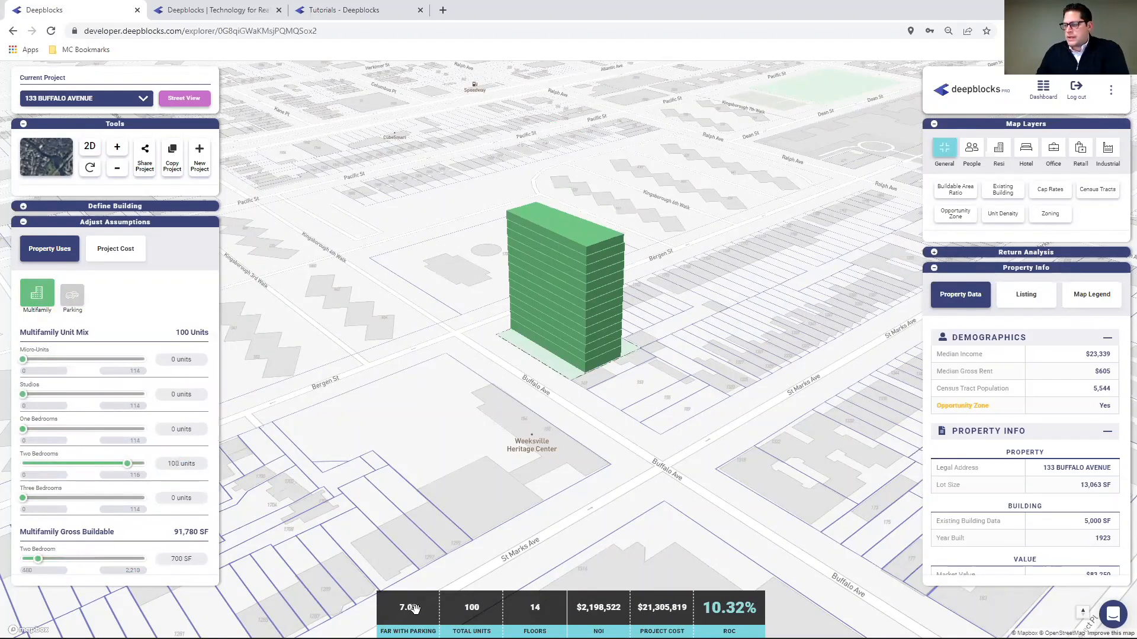
- Change the two-bedroom size to 680 SF, amenities to 2,000 SF and loss factor to 18%
{"action": "scroll", "coordinate": [108, 430], "scroll_direction": "down", "scroll_amount": 3}
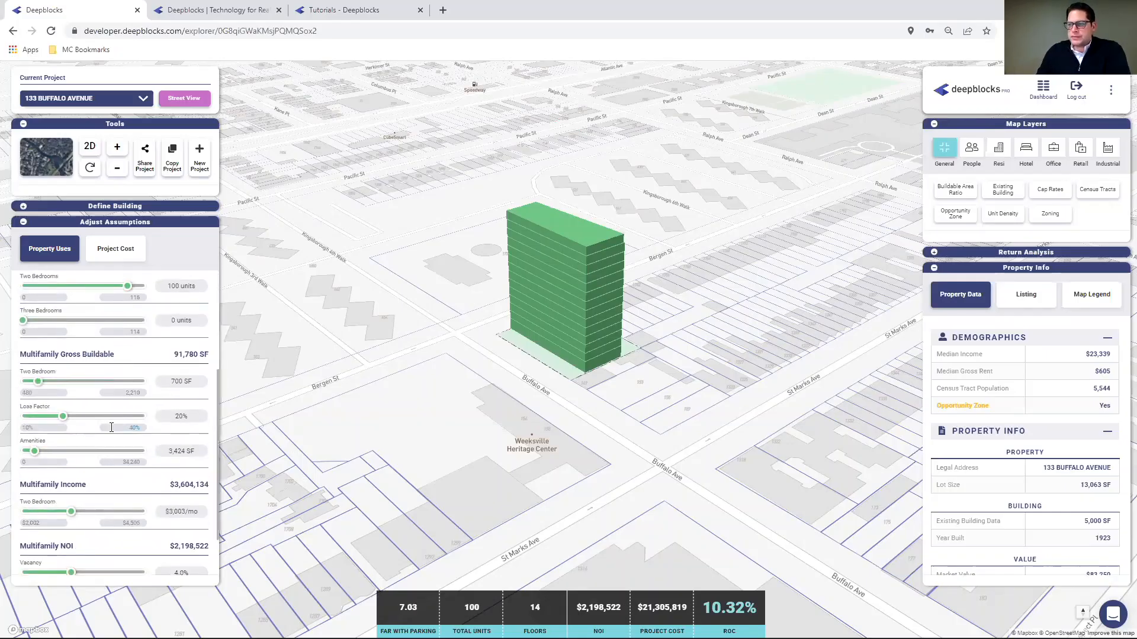
{"action": "left_click", "coordinate": [190, 382]}
{"action": "type", "text": "68"}
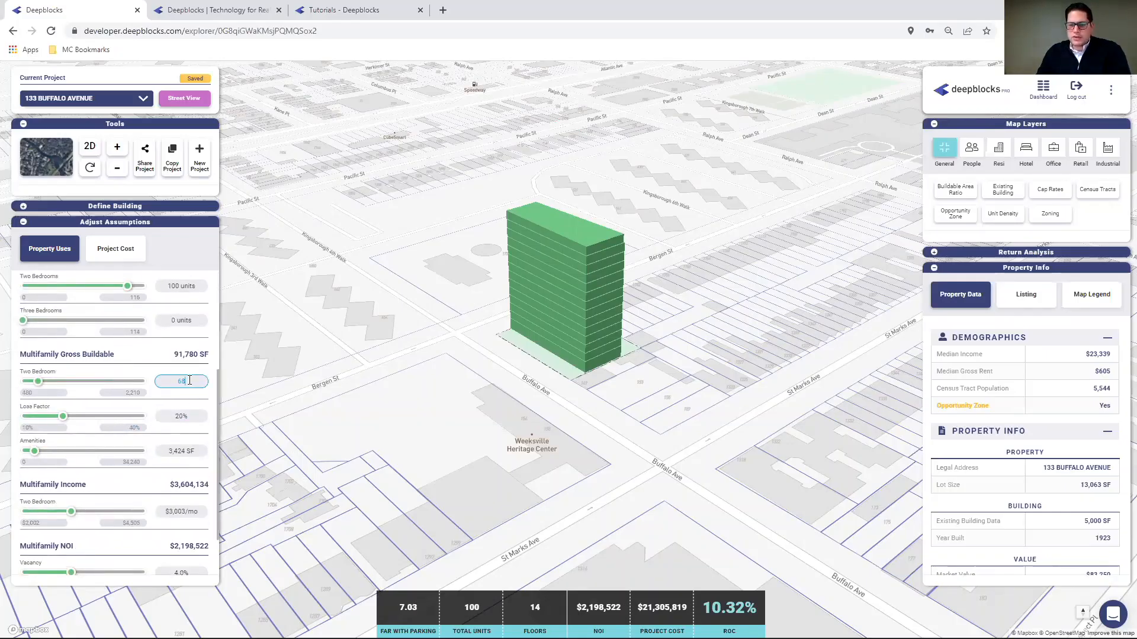
{"action": "type", "text": "0"}
{"action": "key", "text": "Return"}
{"action": "left_click", "coordinate": [189, 448]}
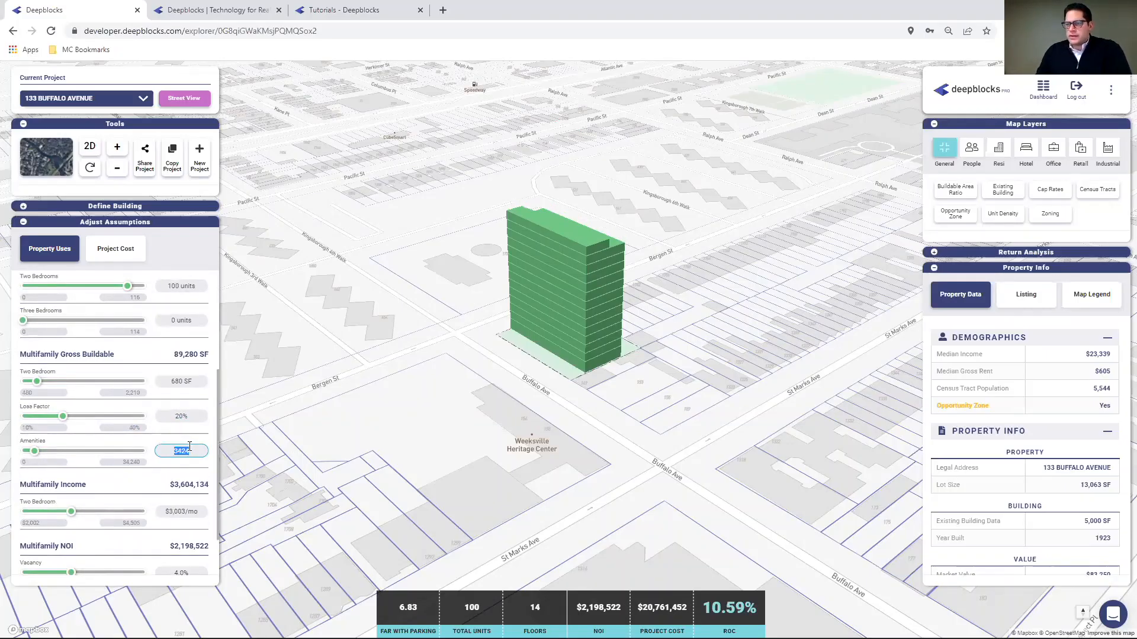
{"action": "type", "text": "2"}
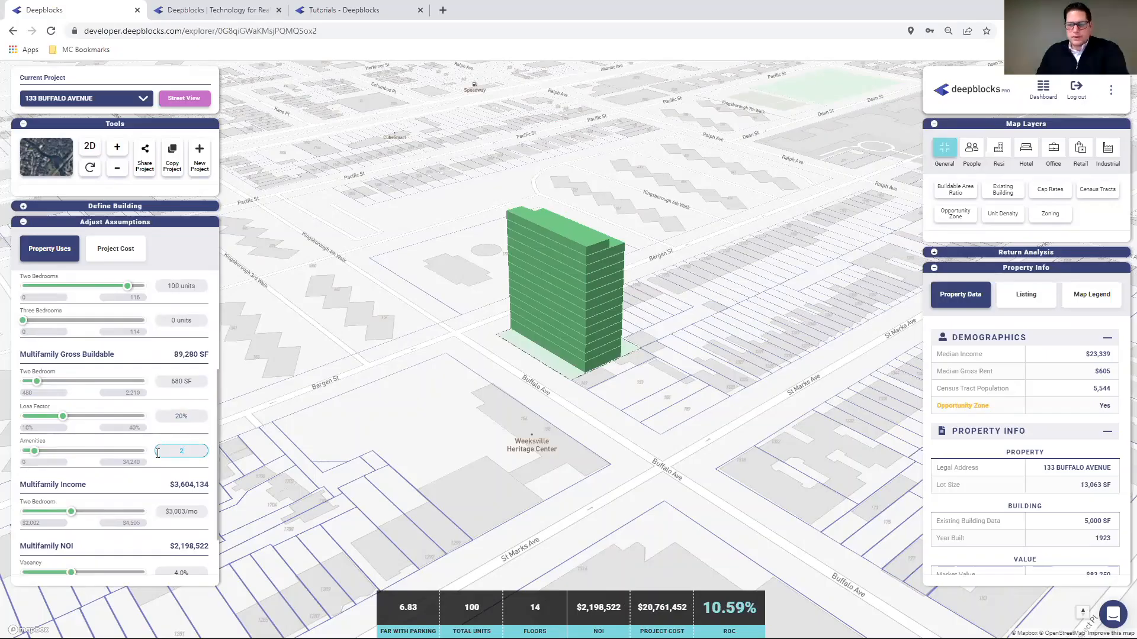
{"action": "type", "text": "20"}
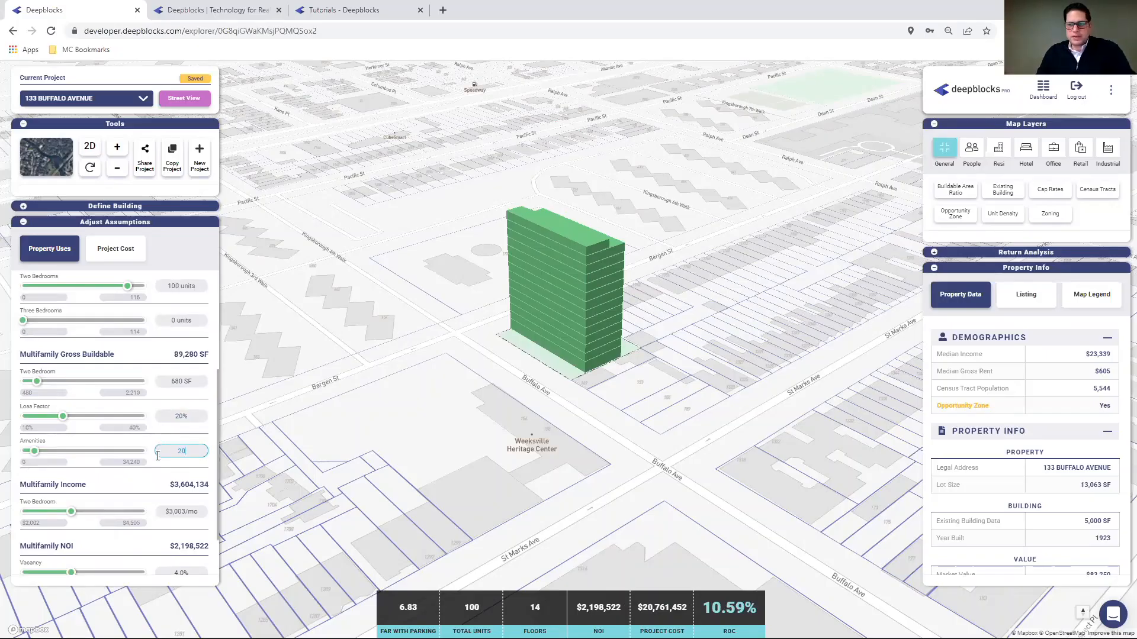
{"action": "type", "text": "00"}
{"action": "key", "text": "Return"}
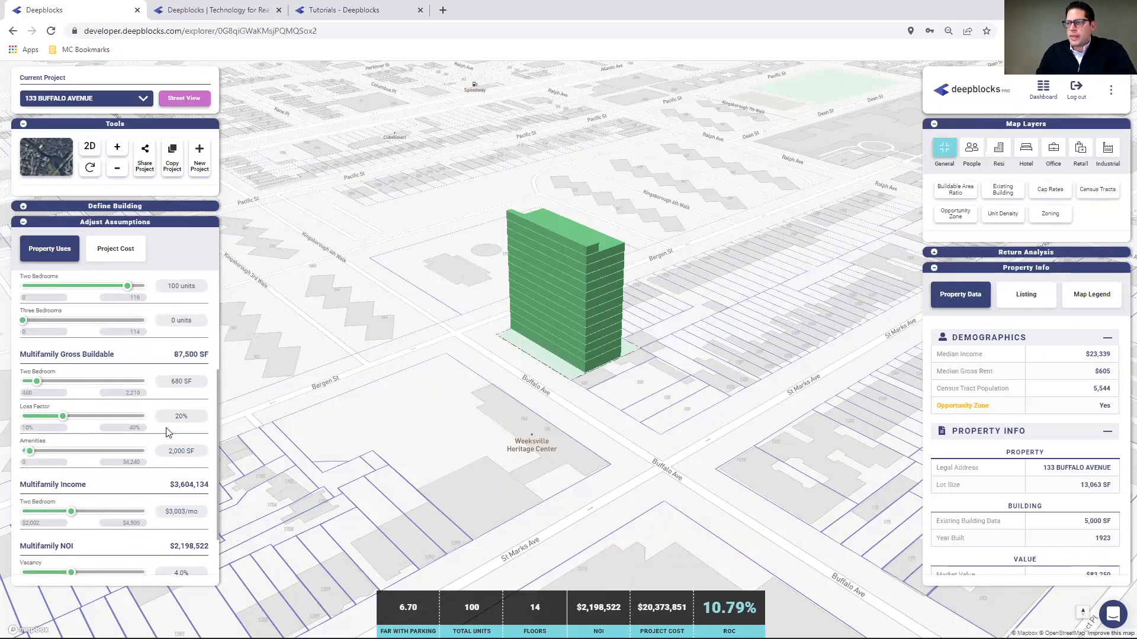
{"action": "left_click", "coordinate": [187, 411]}
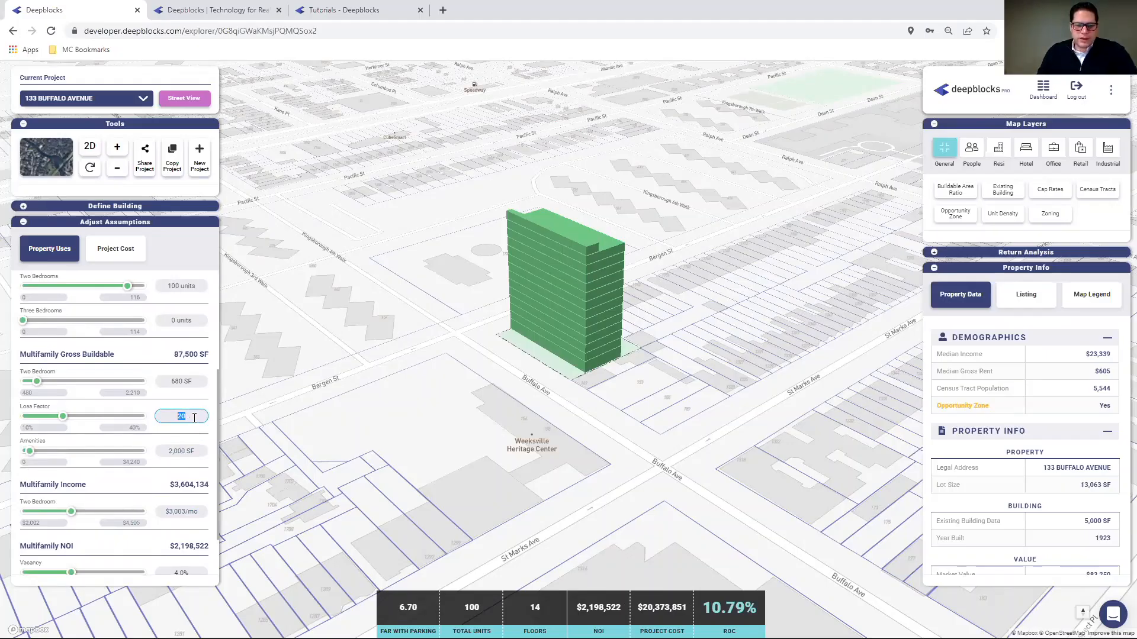
{"action": "type", "text": "18"}
{"action": "left_click", "coordinate": [187, 383]}
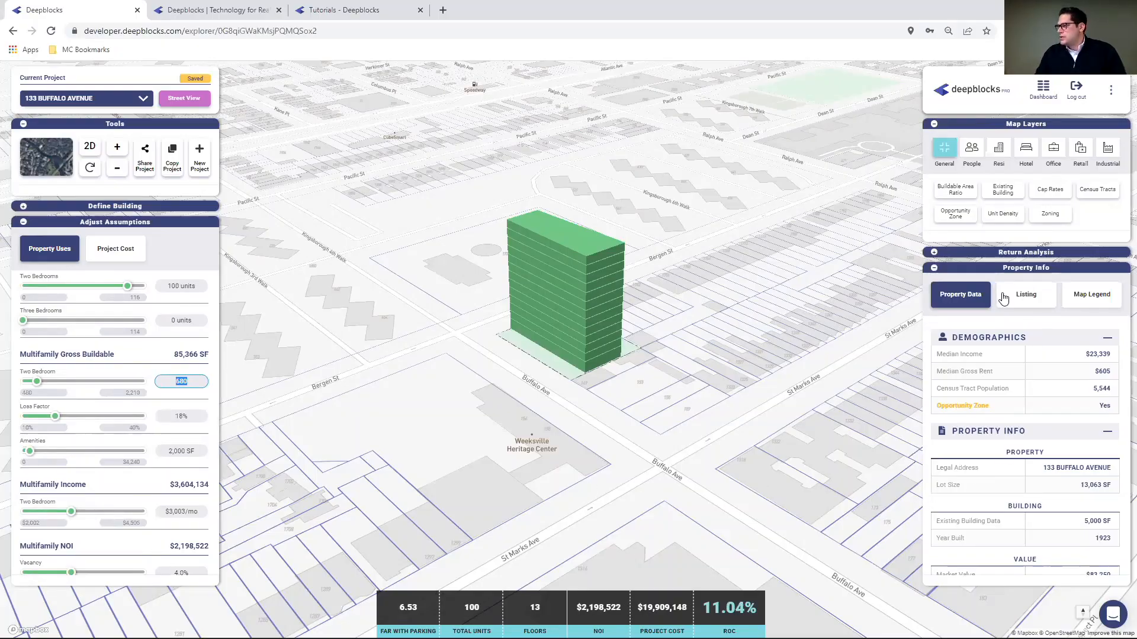
{"action": "scroll", "coordinate": [1074, 478], "scroll_direction": "down", "scroll_amount": 4}
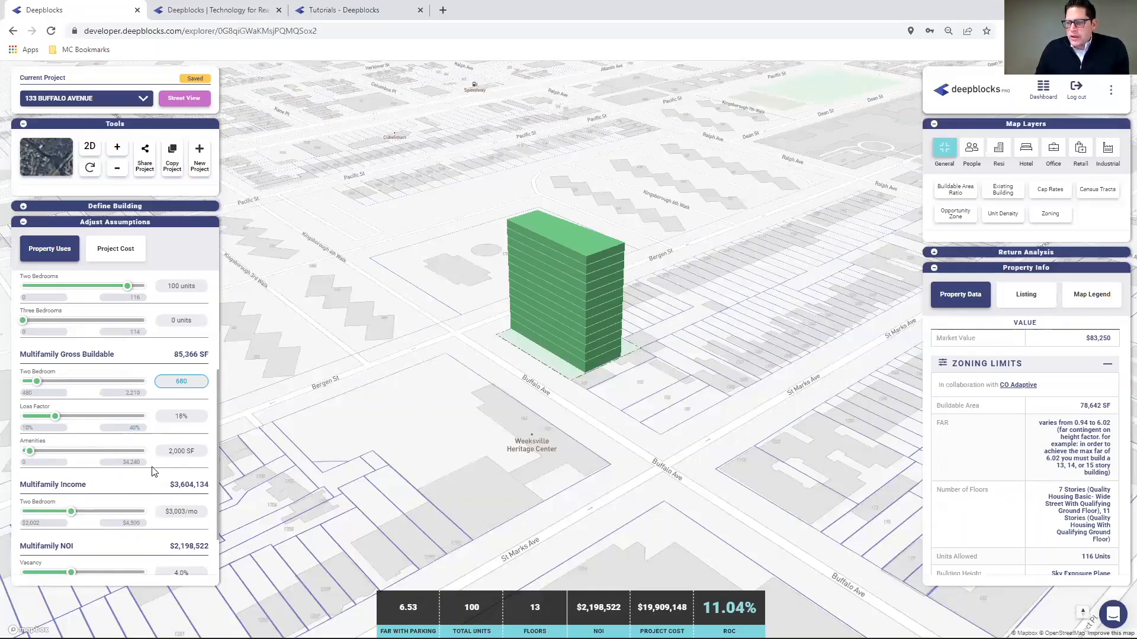
{"action": "scroll", "coordinate": [149, 462], "scroll_direction": "down", "scroll_amount": 1}
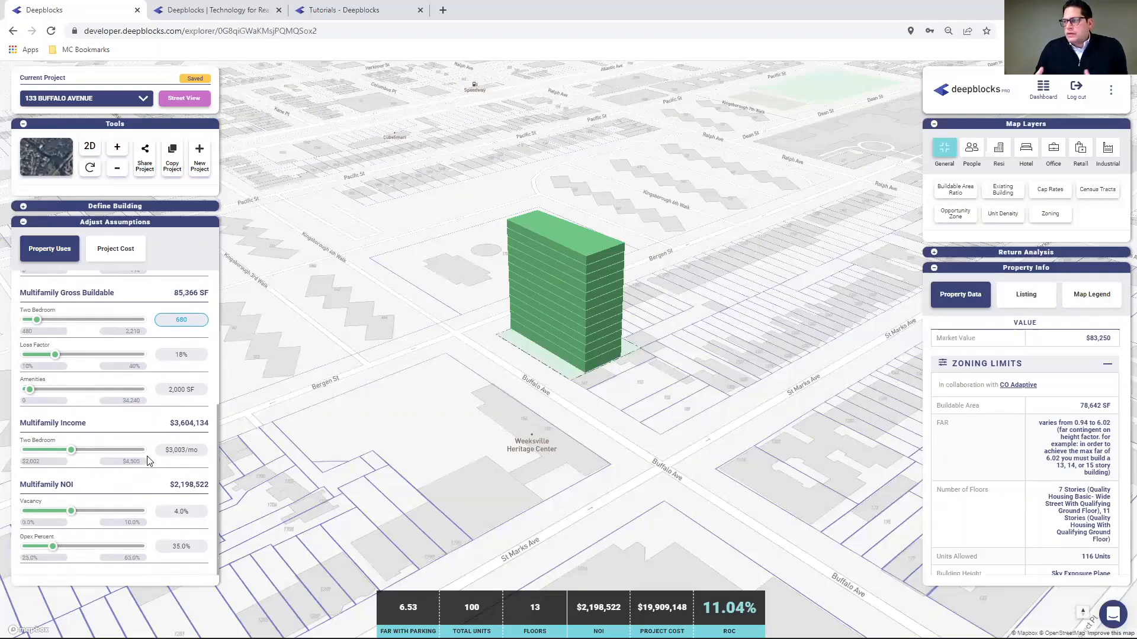
{"action": "left_click", "coordinate": [182, 450]}
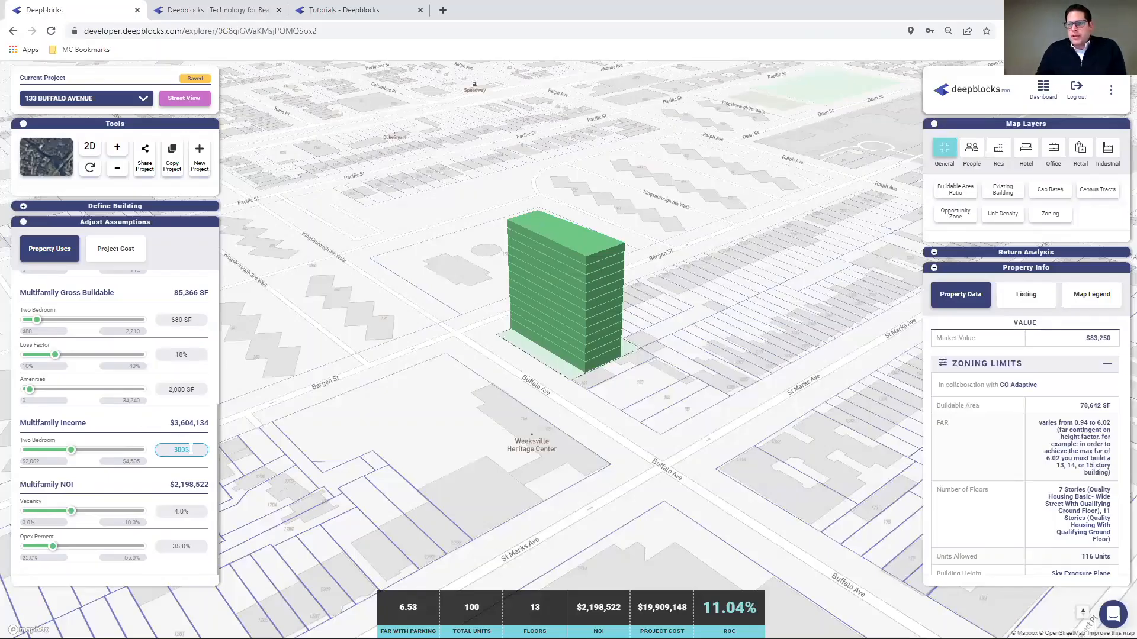
- Enter $4,000 monthly two-bedroom rent, lifting NOI to $2,928,000 and return on cost to 14.71%
{"action": "type", "text": "4000"}
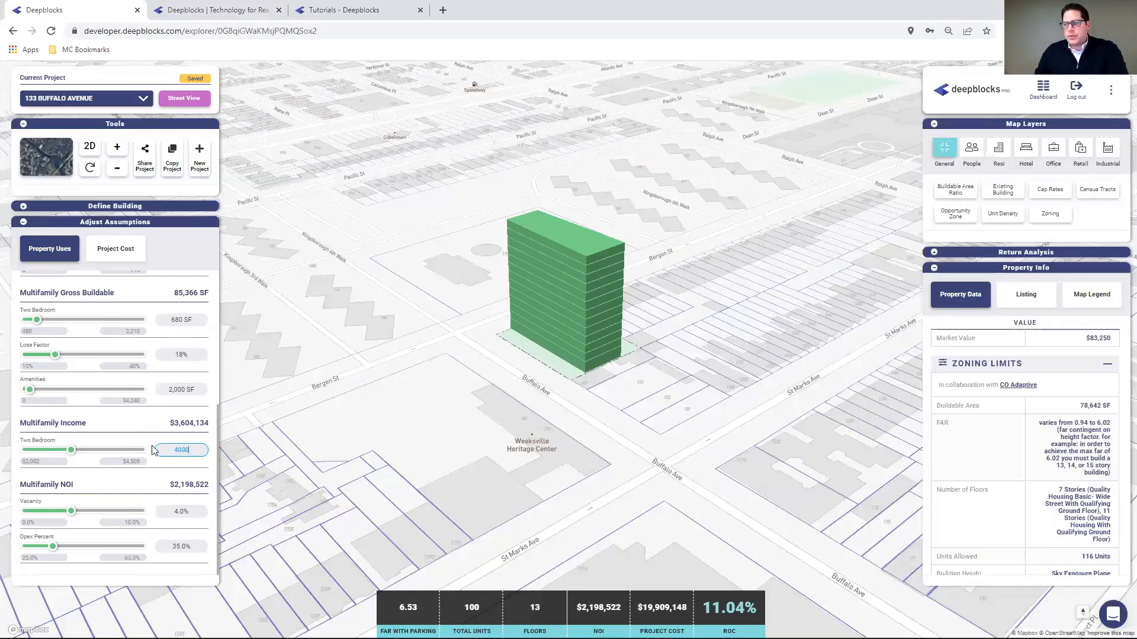
{"action": "key", "text": "Return"}
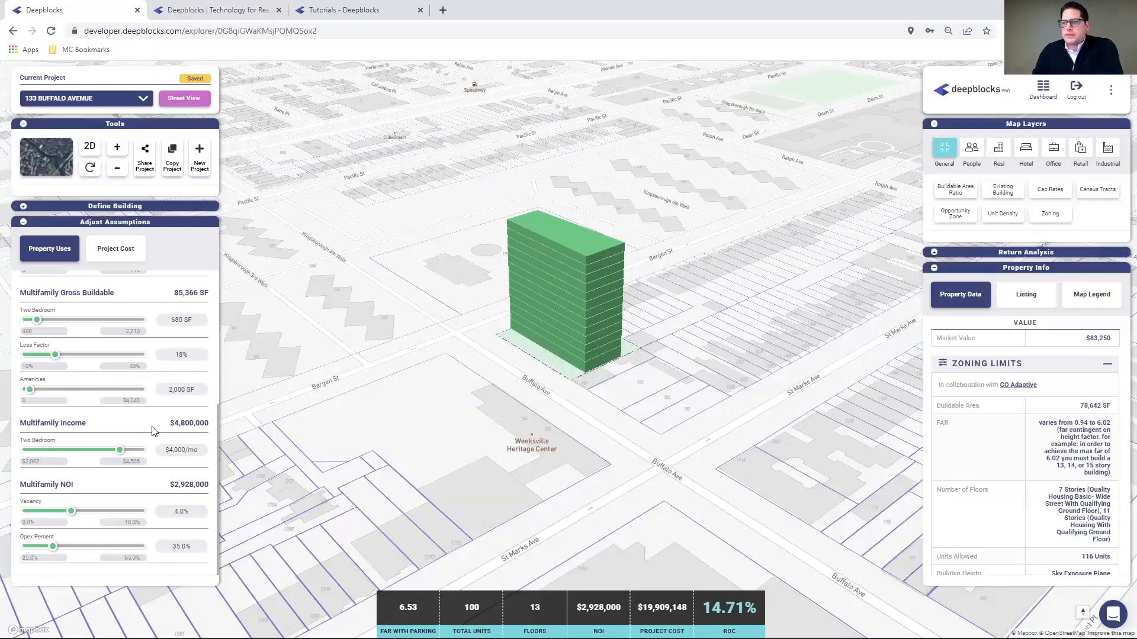
{"action": "scroll", "coordinate": [152, 431], "scroll_direction": "up", "scroll_amount": 1}
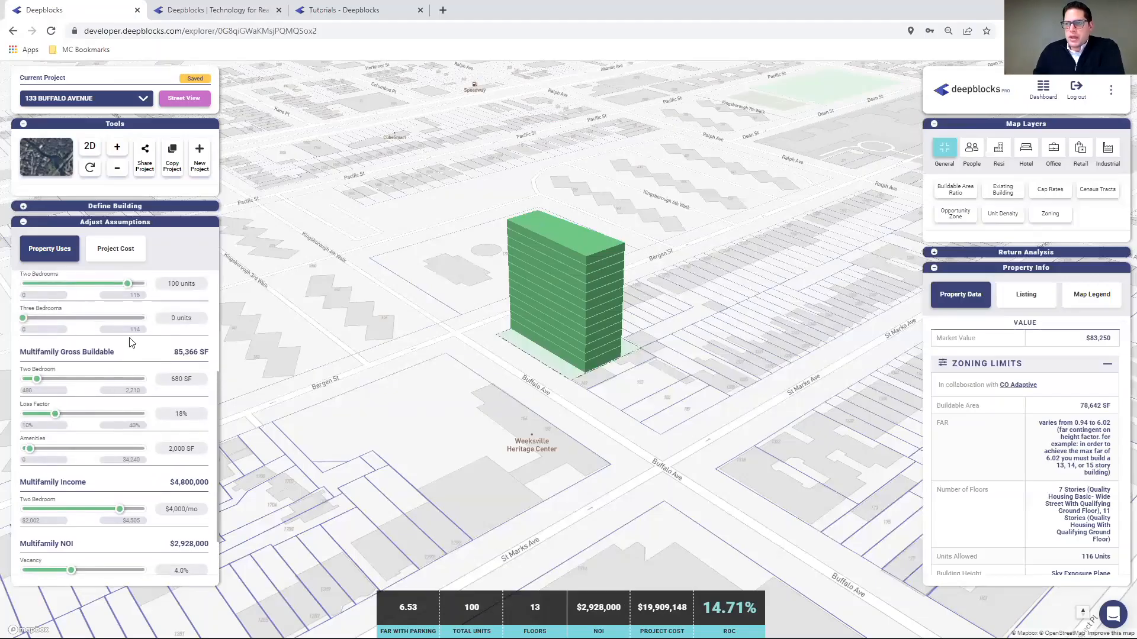
{"action": "scroll", "coordinate": [129, 335], "scroll_direction": "up", "scroll_amount": 2}
{"action": "scroll", "coordinate": [129, 335], "scroll_direction": "up", "scroll_amount": 1}
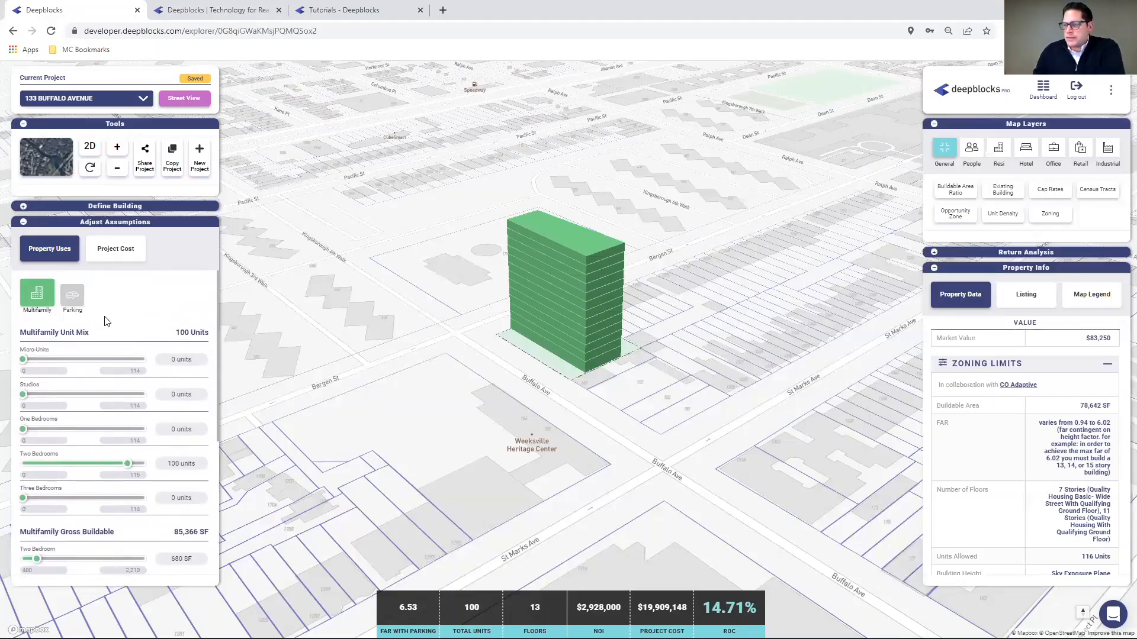
- Under Project Cost, set multifamily hard cost to $250 per SF, bringing project cost to $27,336,262
{"action": "left_click", "coordinate": [120, 248]}
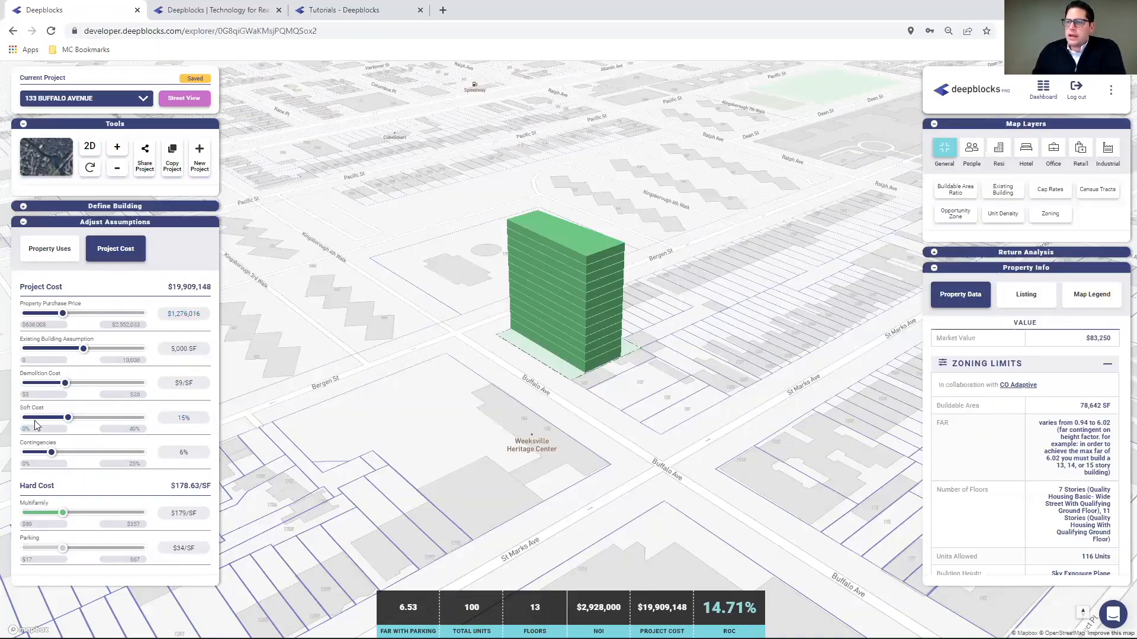
{"action": "left_click", "coordinate": [180, 513]}
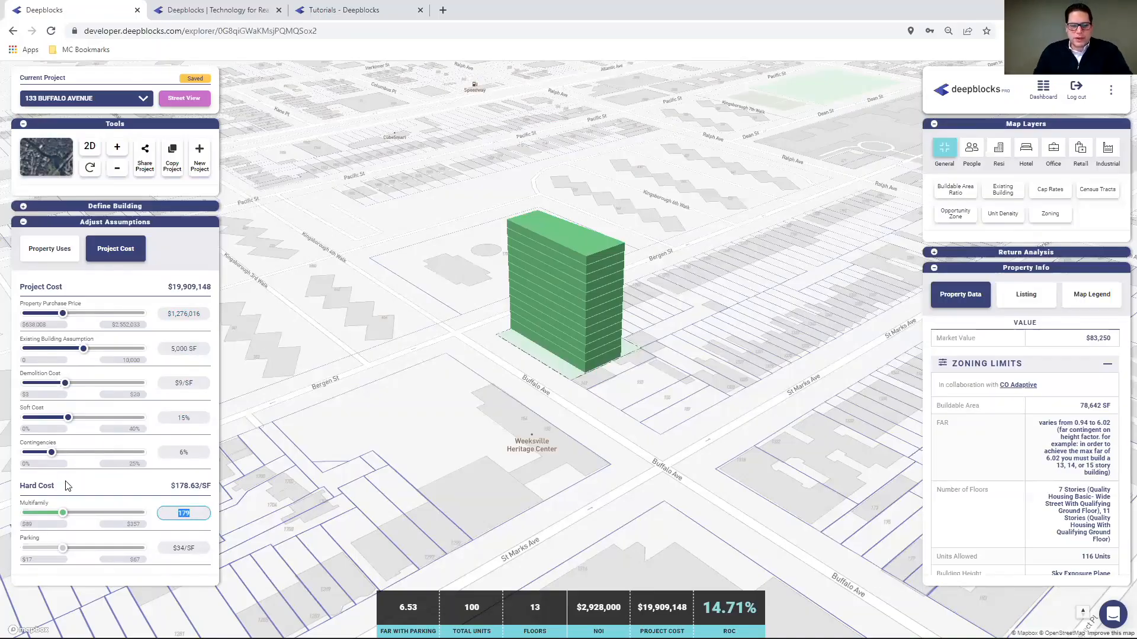
{"action": "type", "text": "250"}
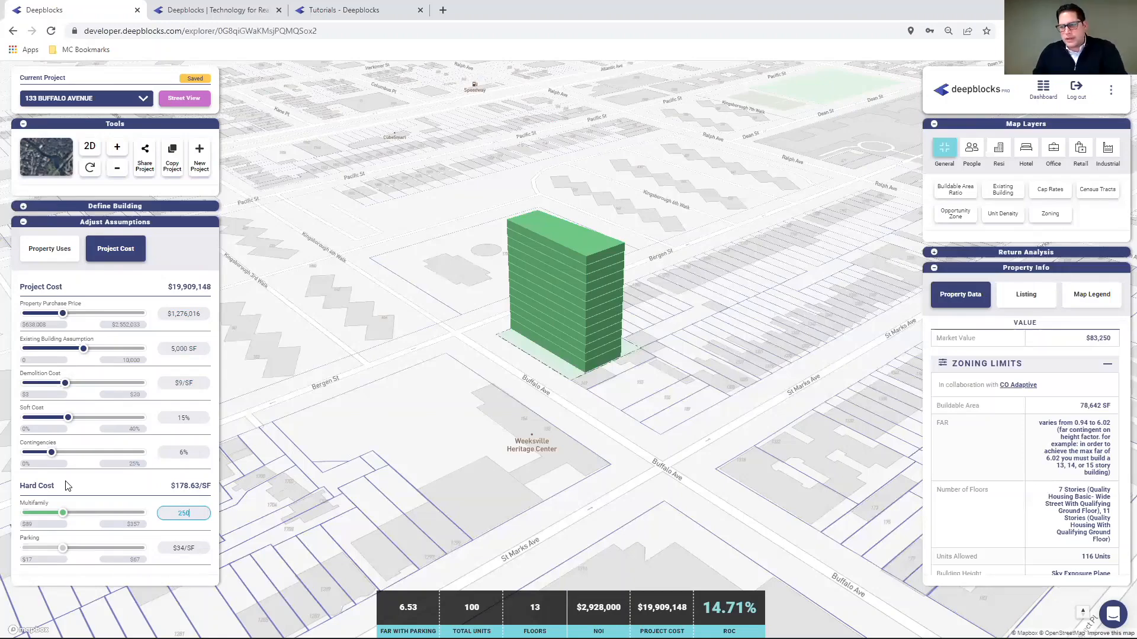
{"action": "key", "text": "Return"}
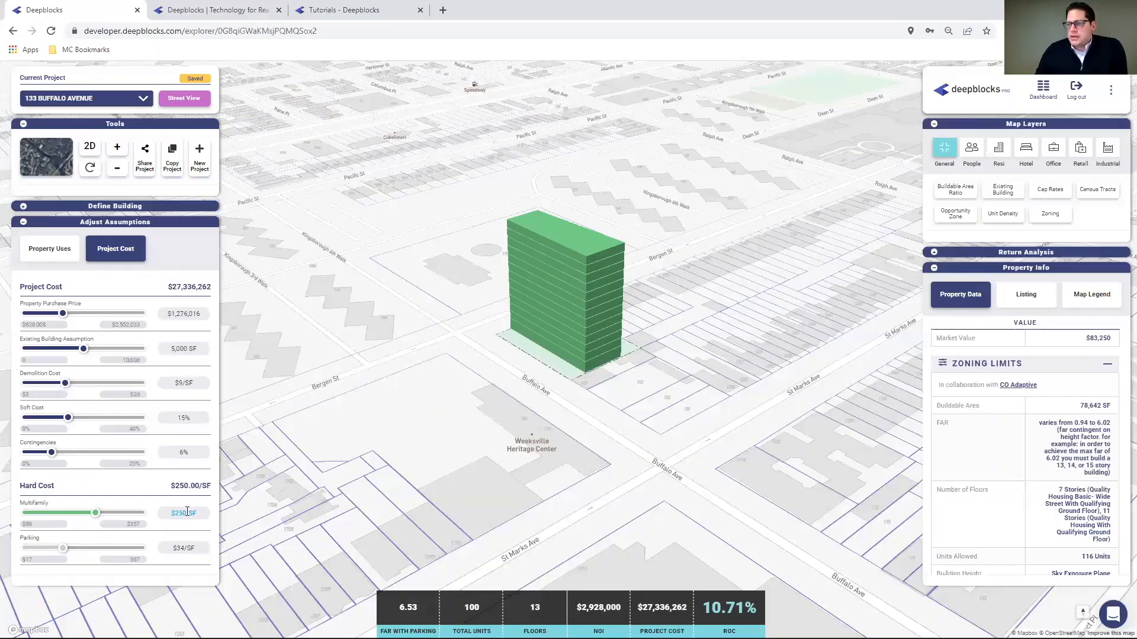
{"action": "left_click", "coordinate": [184, 417]}
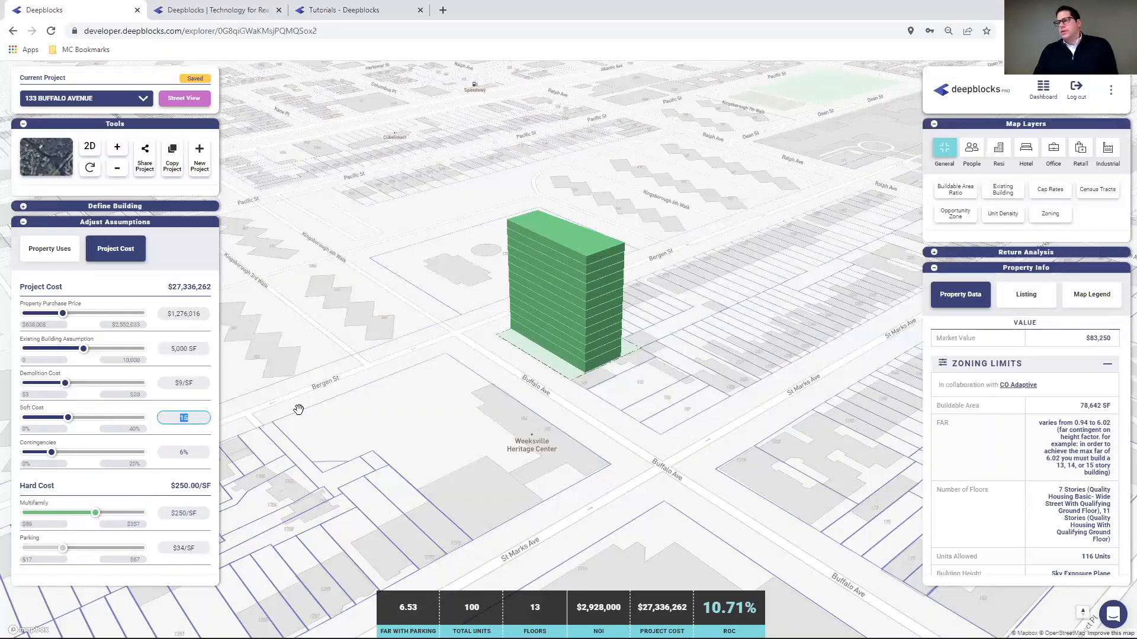
- Set multifamily parking to 1.5, then 1 space per unit, adding 100 podium spaces
{"action": "left_click", "coordinate": [49, 249]}
{"action": "left_click", "coordinate": [70, 292]}
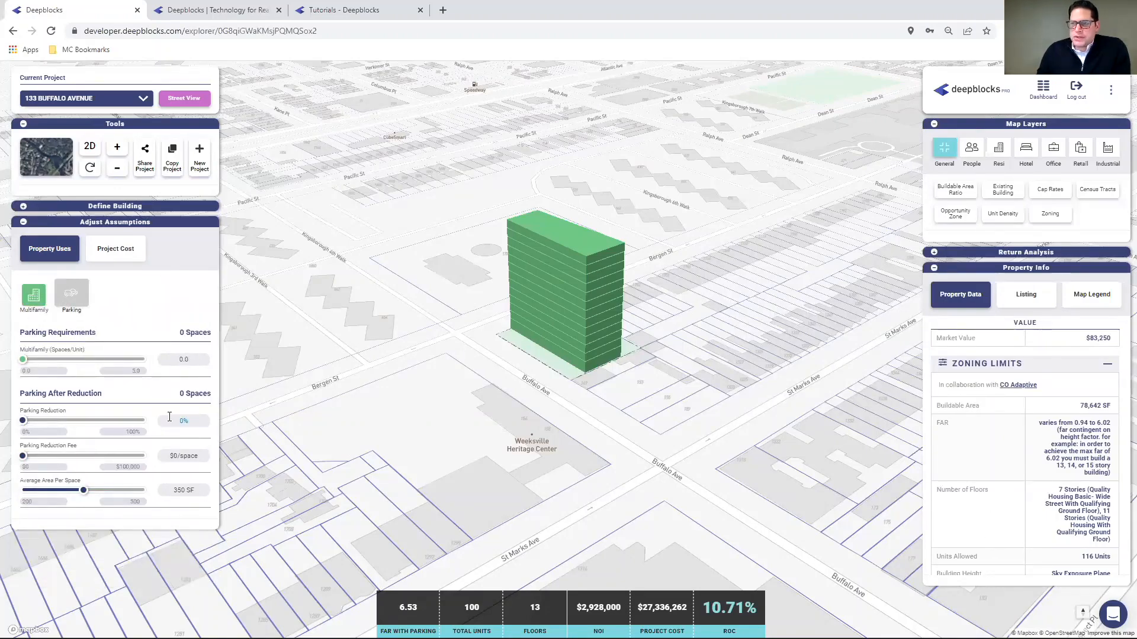
{"action": "left_click", "coordinate": [180, 360]}
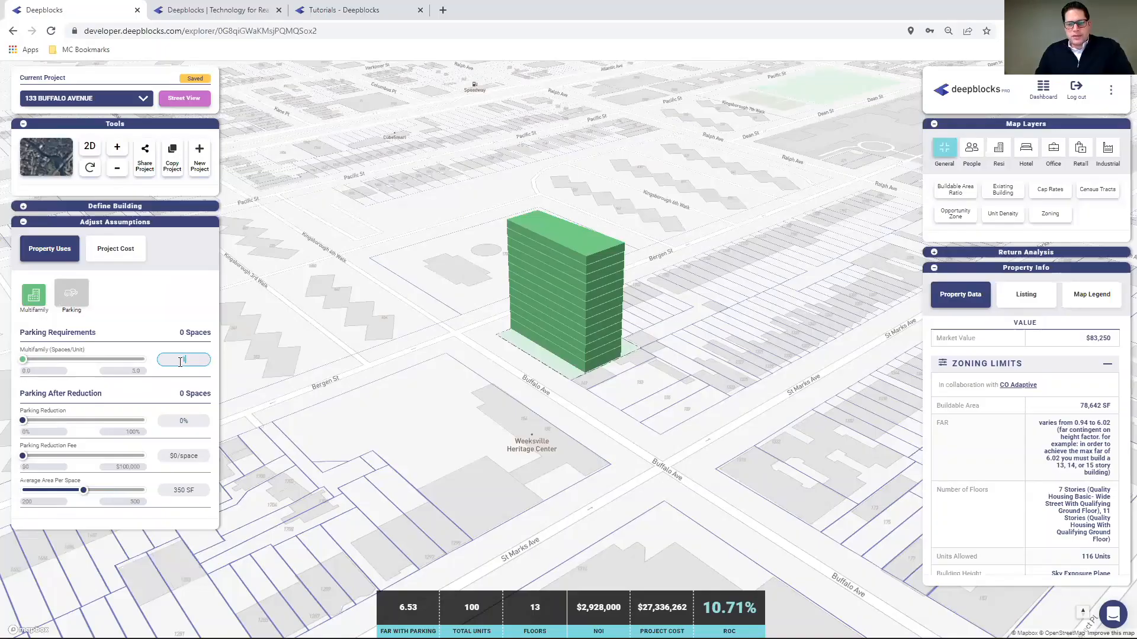
{"action": "type", "text": "1.5"}
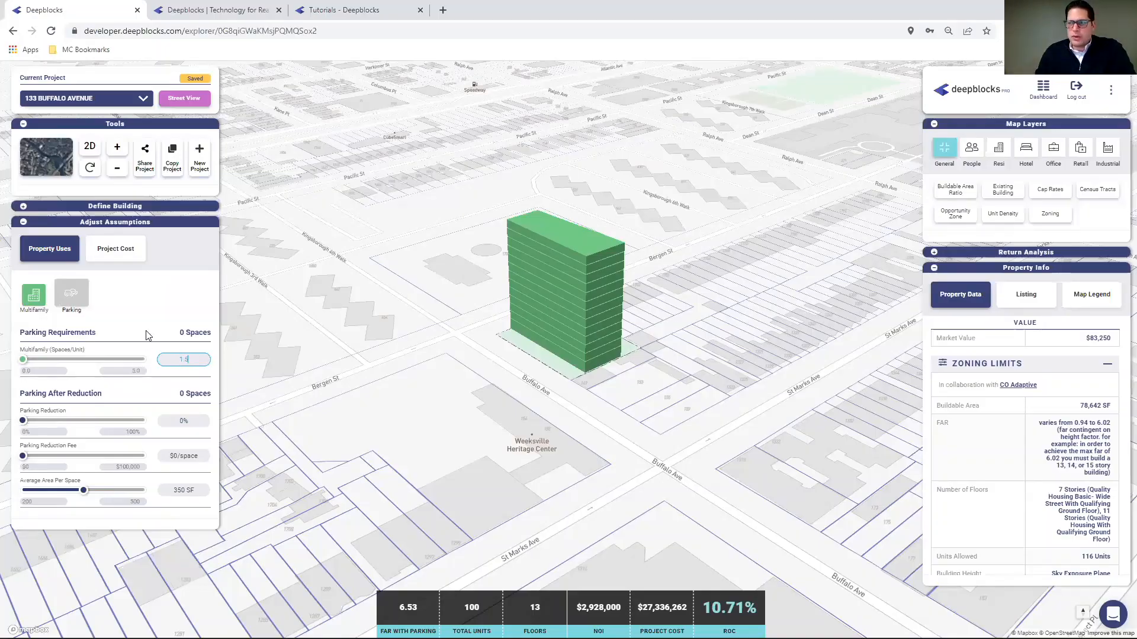
{"action": "key", "text": "Return"}
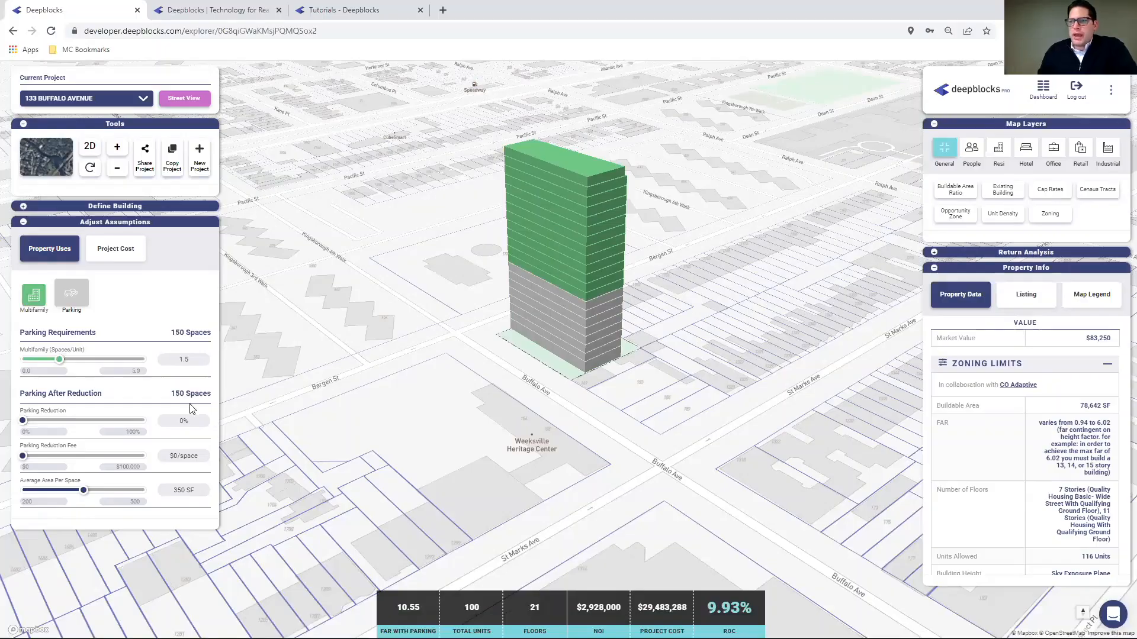
{"action": "left_click", "coordinate": [184, 360]}
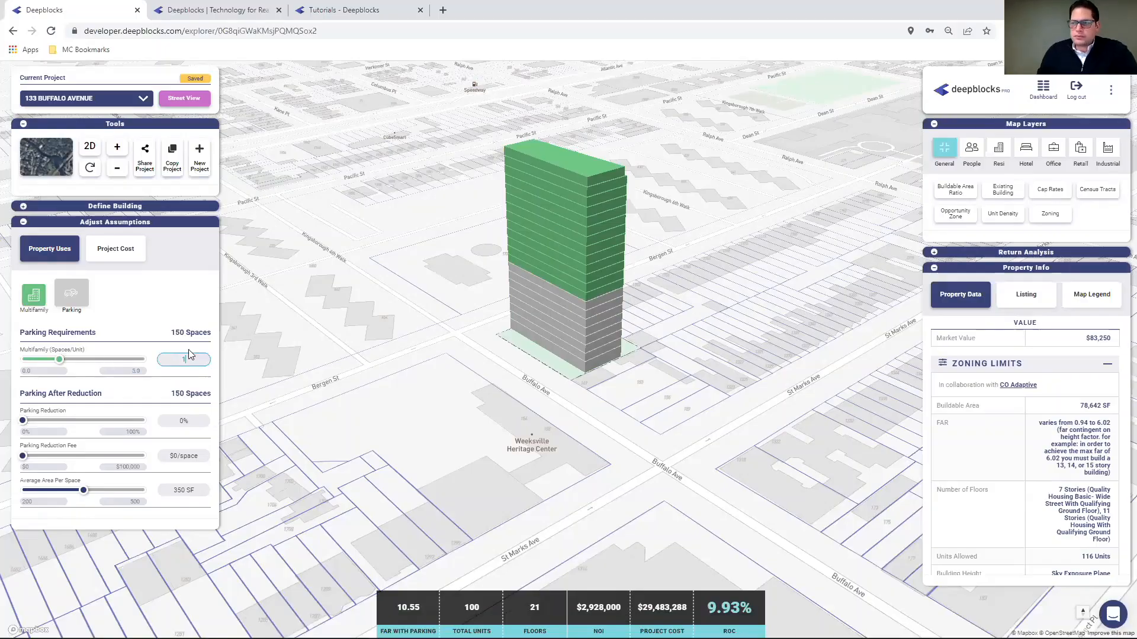
{"action": "type", "text": "1"}
{"action": "key", "text": "Return"}
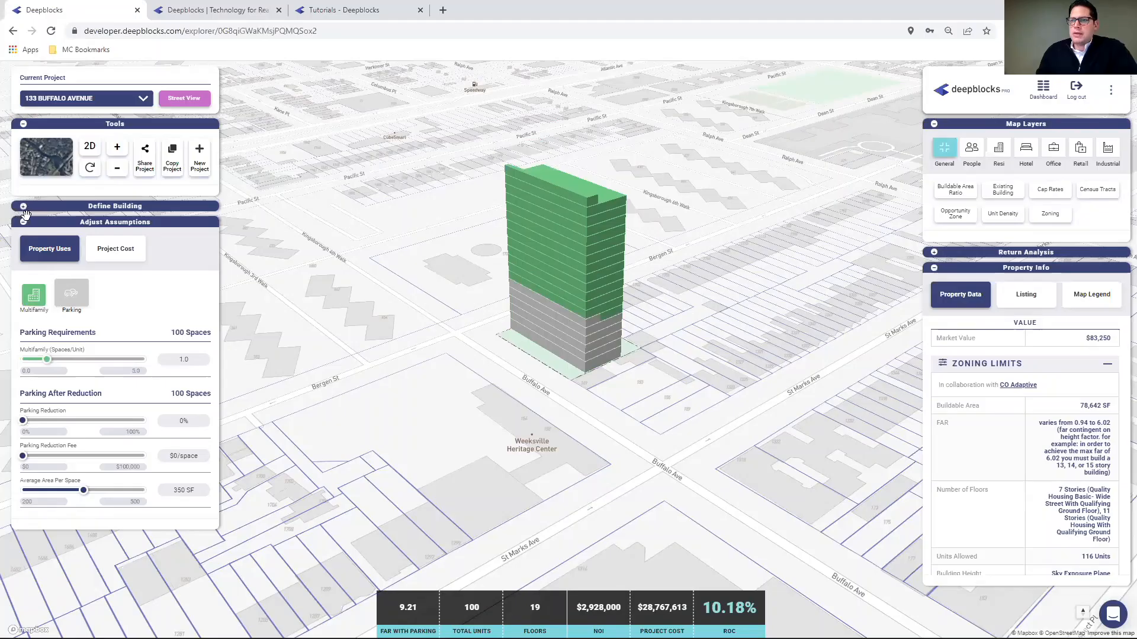
- Set Two Bedrooms to 90 units at 650 SF each, shrinking the tower to 16 floors
{"action": "left_click", "coordinate": [36, 294]}
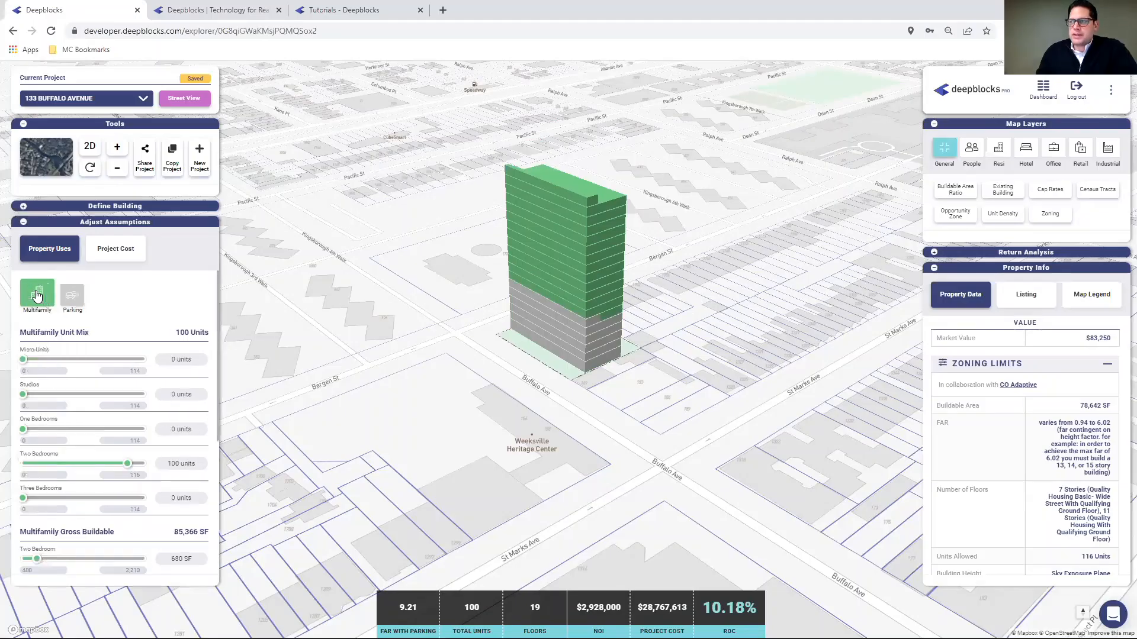
{"action": "left_click", "coordinate": [181, 463]}
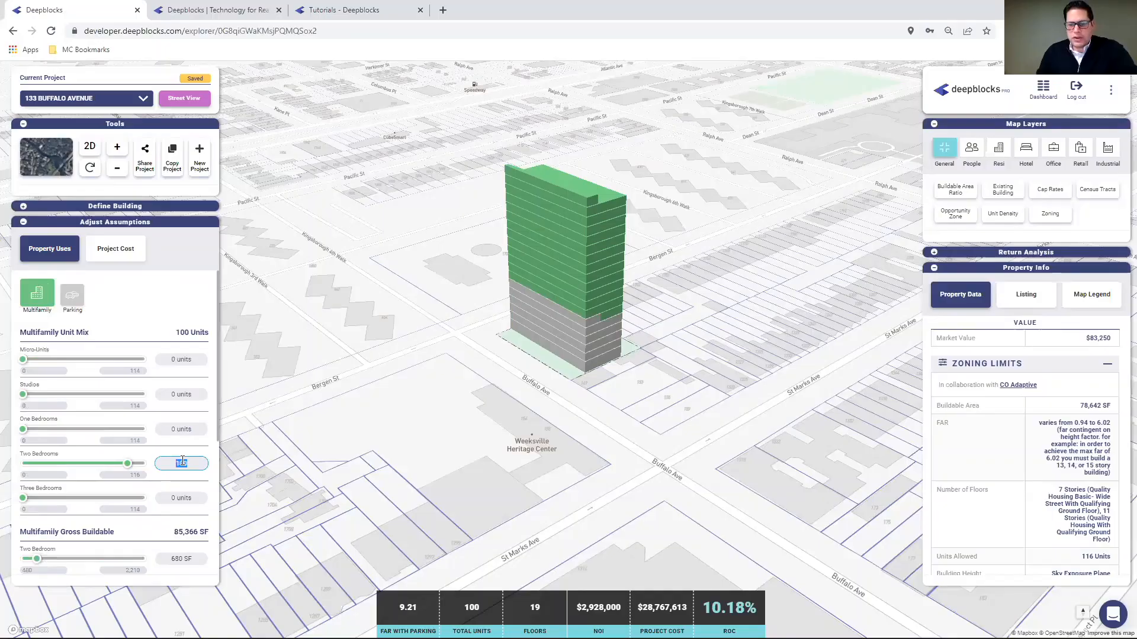
{"action": "type", "text": "90"}
{"action": "left_click", "coordinate": [148, 324]}
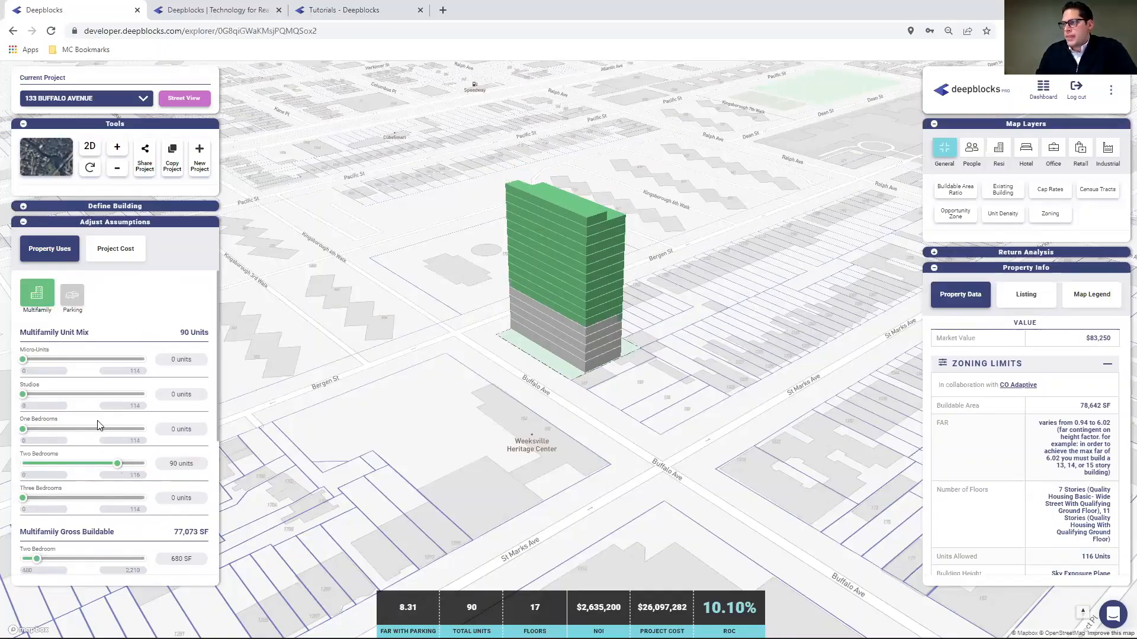
{"action": "scroll", "coordinate": [99, 426], "scroll_direction": "down", "scroll_amount": 2}
{"action": "left_click", "coordinate": [187, 441]}
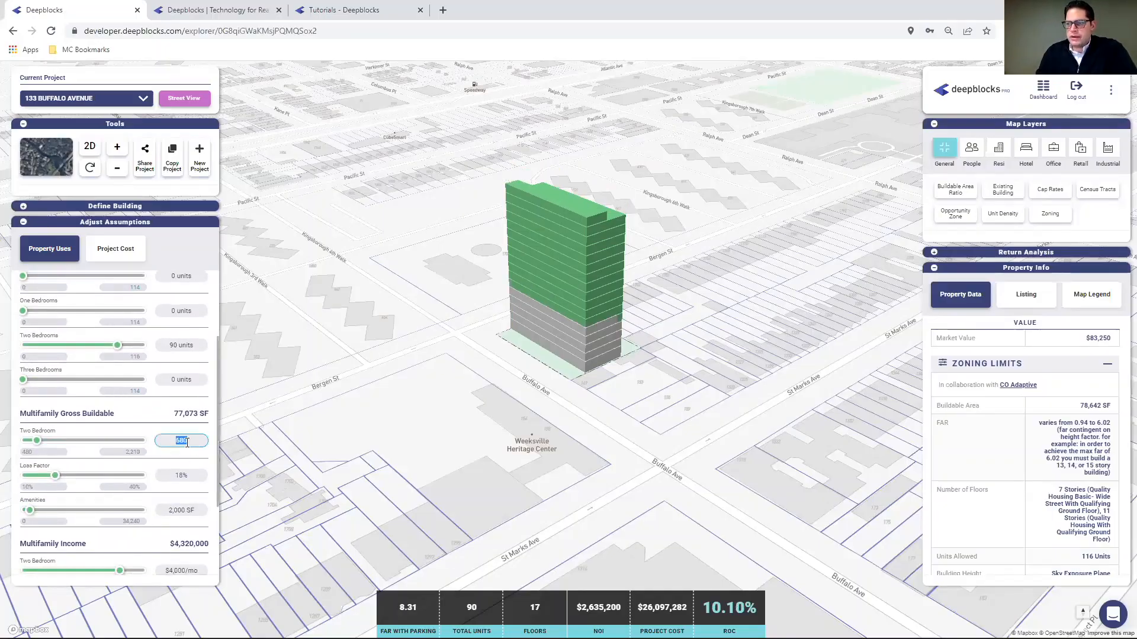
{"action": "type", "text": "650"}
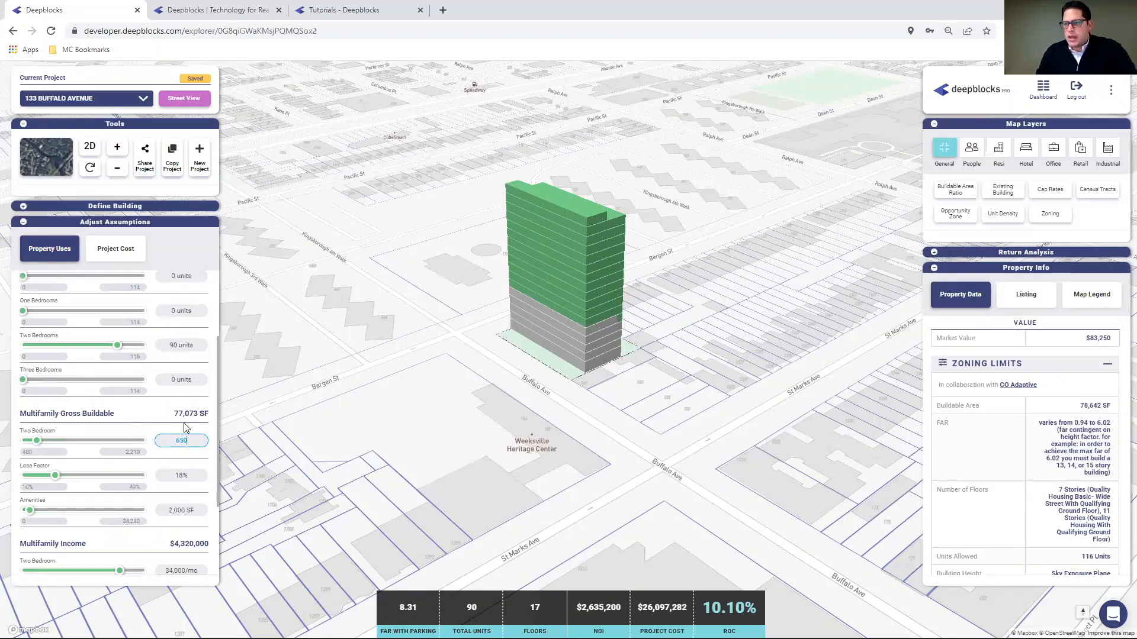
{"action": "left_click", "coordinate": [174, 345]}
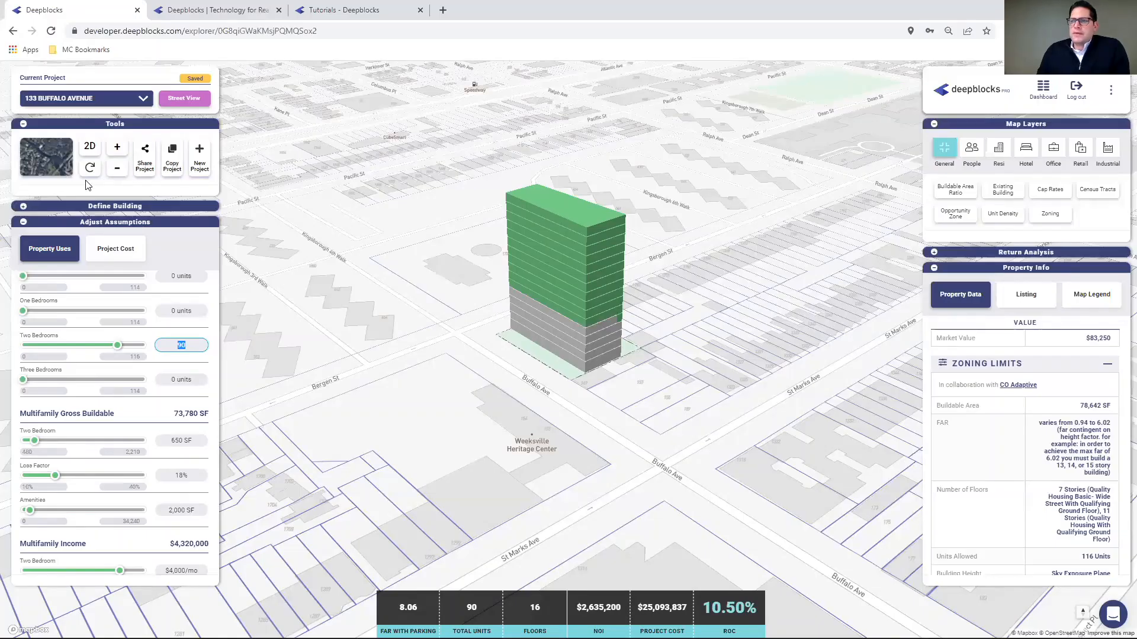
- Add Retail as a building use, check the property assumptions, then deselect Retail again
{"action": "left_click", "coordinate": [24, 206]}
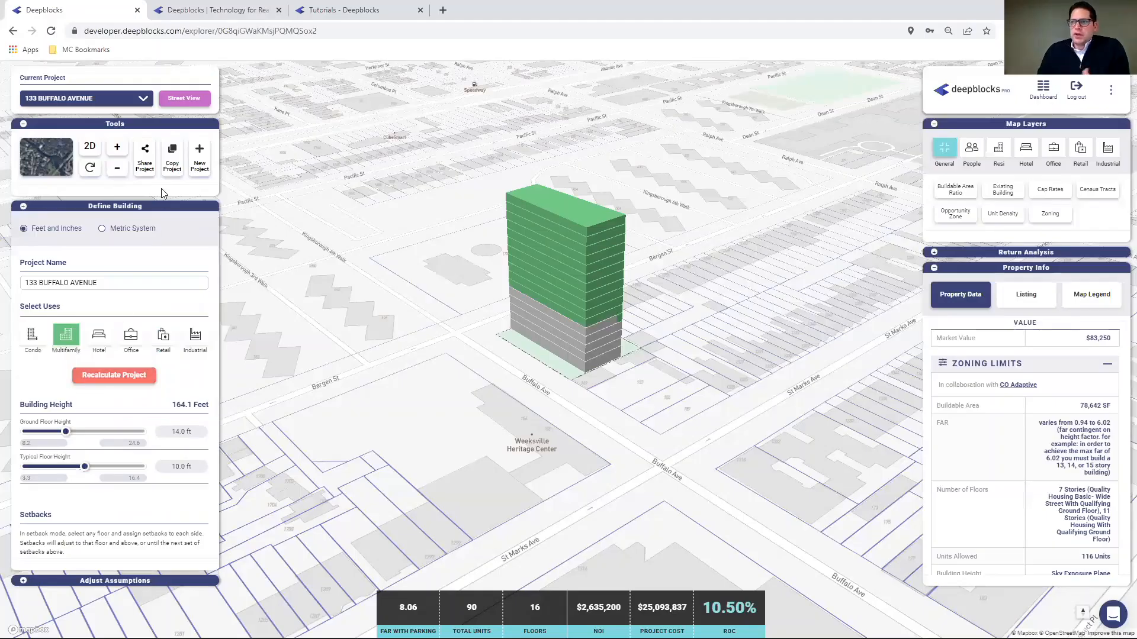
{"action": "left_click", "coordinate": [161, 338]}
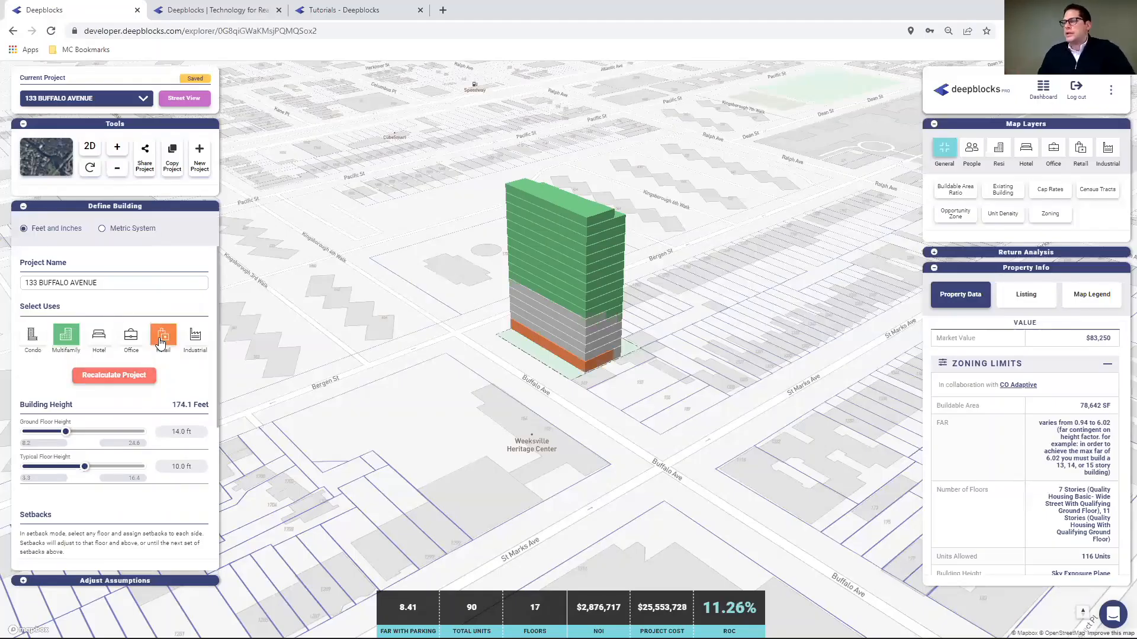
{"action": "left_click", "coordinate": [22, 582]}
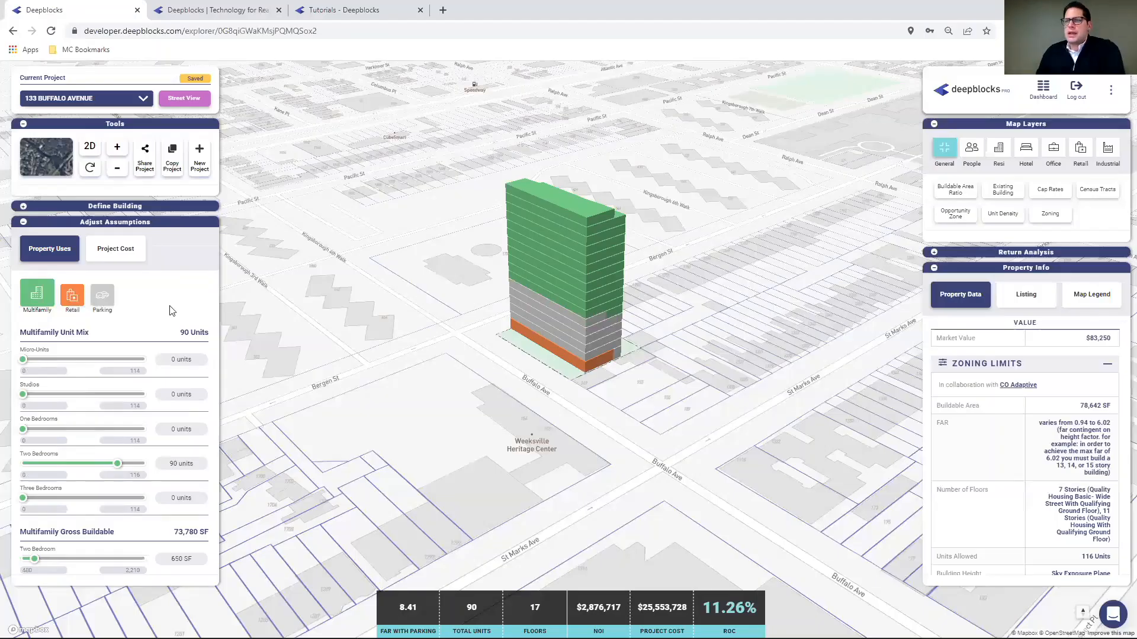
{"action": "left_click", "coordinate": [23, 206]}
{"action": "left_click", "coordinate": [161, 343]}
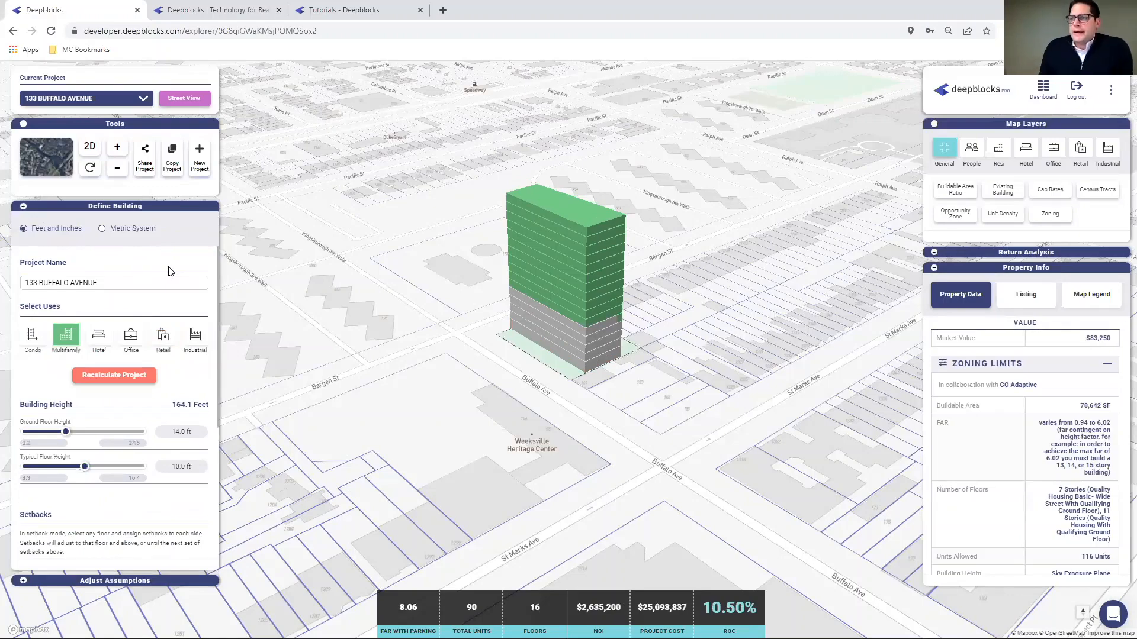
- Turn on the Existing Building layer and rotate the 3D view around the tower
{"action": "left_click", "coordinate": [1003, 190]}
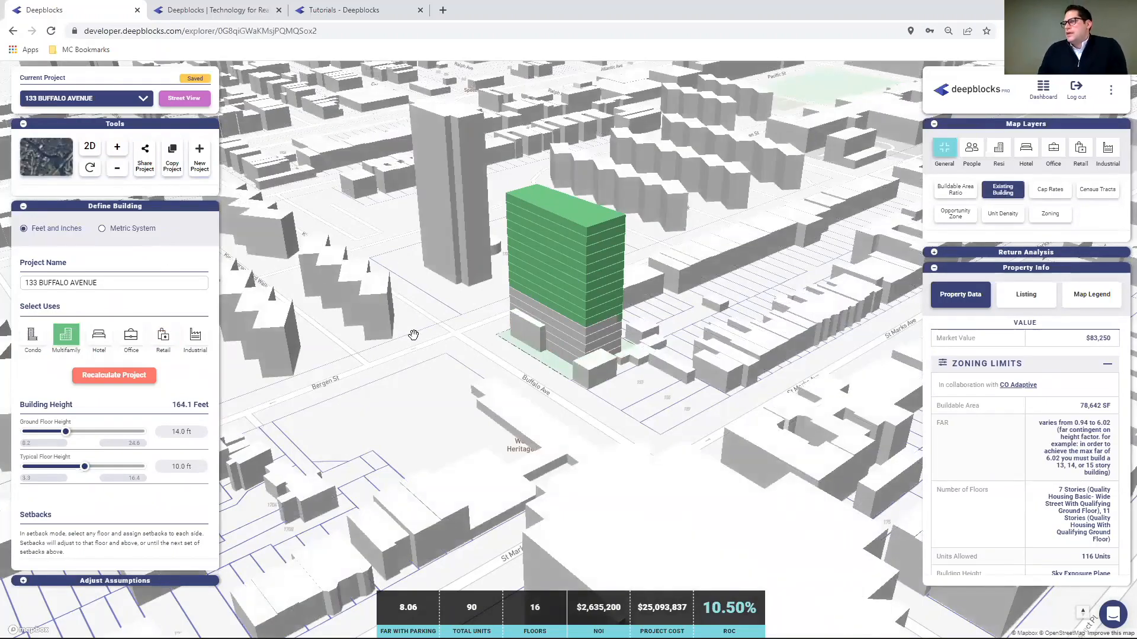
{"action": "scroll", "coordinate": [423, 306], "scroll_direction": "down", "scroll_amount": 2}
{"action": "right_click_drag", "start_coordinate": [473, 309], "coordinate": [447, 316]}
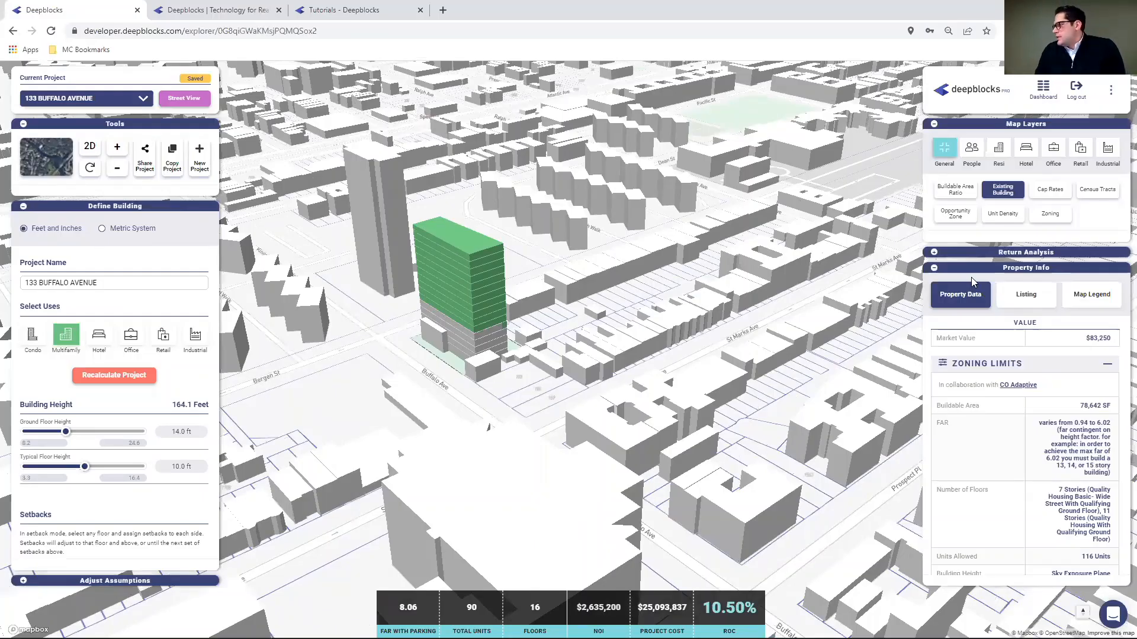
- Review the Back of the Envelope returns and Assumptions, then show the PDF Report form
{"action": "left_click", "coordinate": [934, 253]}
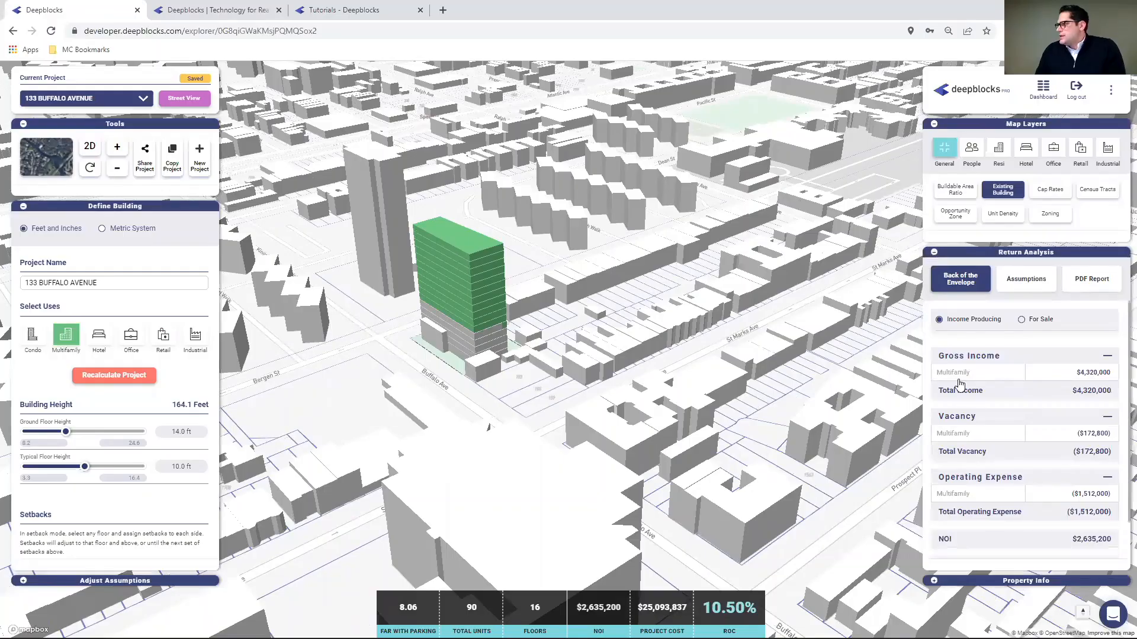
{"action": "scroll", "coordinate": [983, 365], "scroll_direction": "down", "scroll_amount": 2}
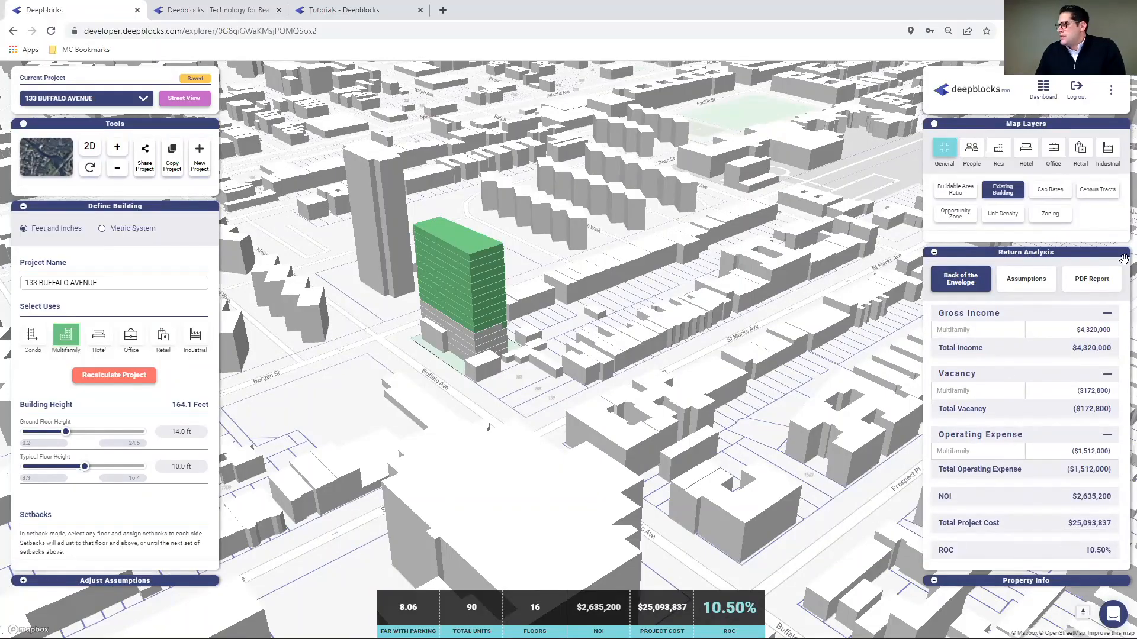
{"action": "left_click", "coordinate": [1041, 282]}
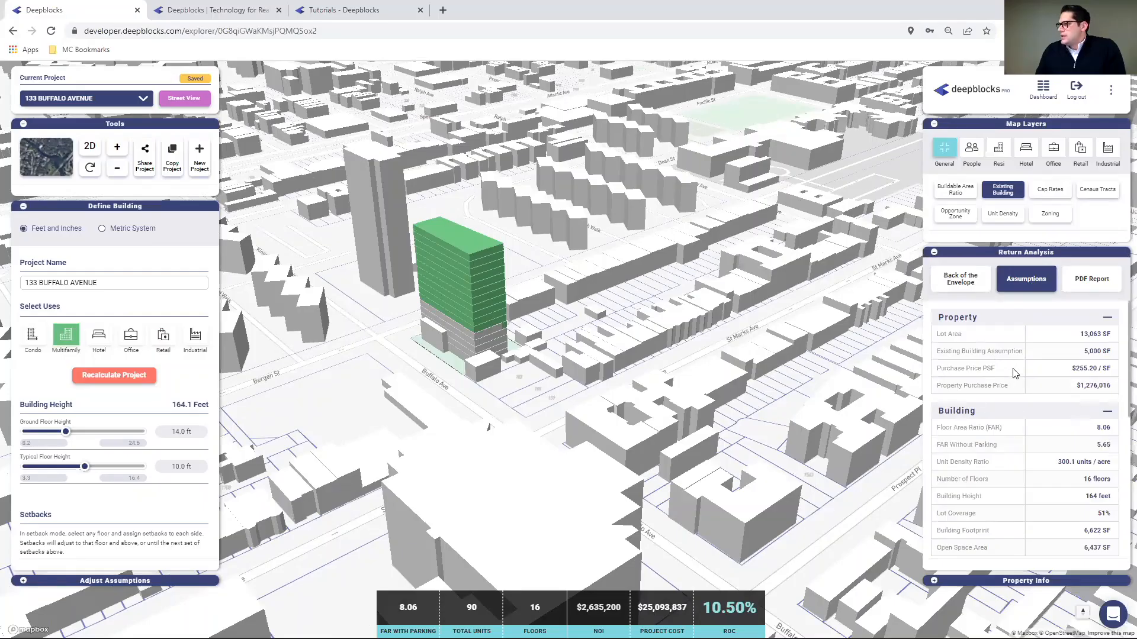
{"action": "scroll", "coordinate": [1042, 423], "scroll_direction": "down", "scroll_amount": 5}
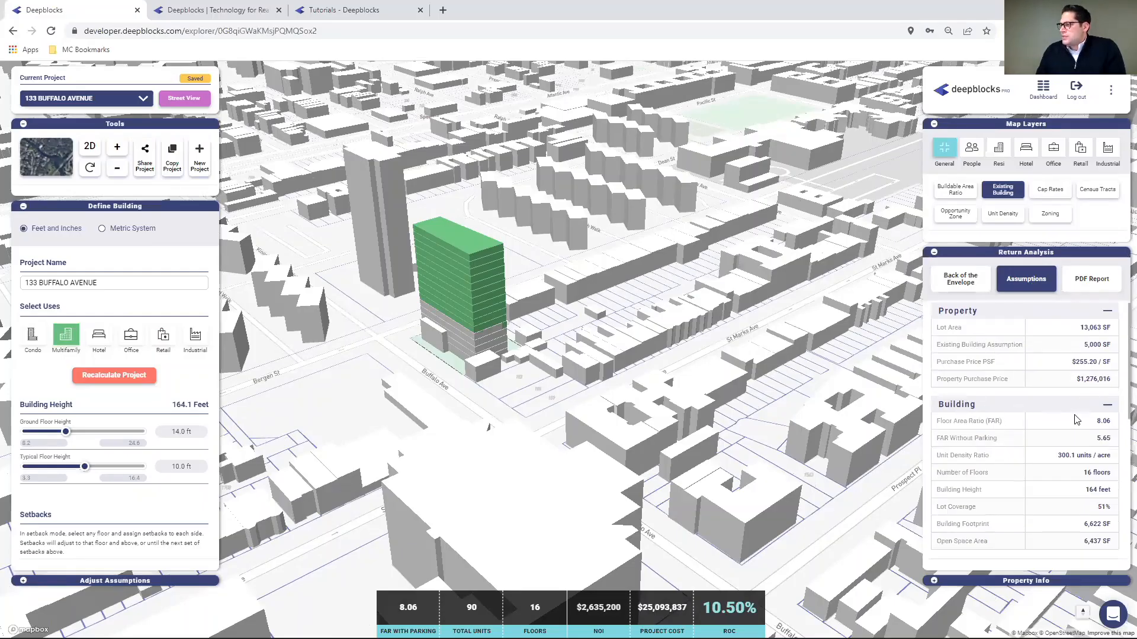
{"action": "scroll", "coordinate": [1030, 450], "scroll_direction": "down", "scroll_amount": 2}
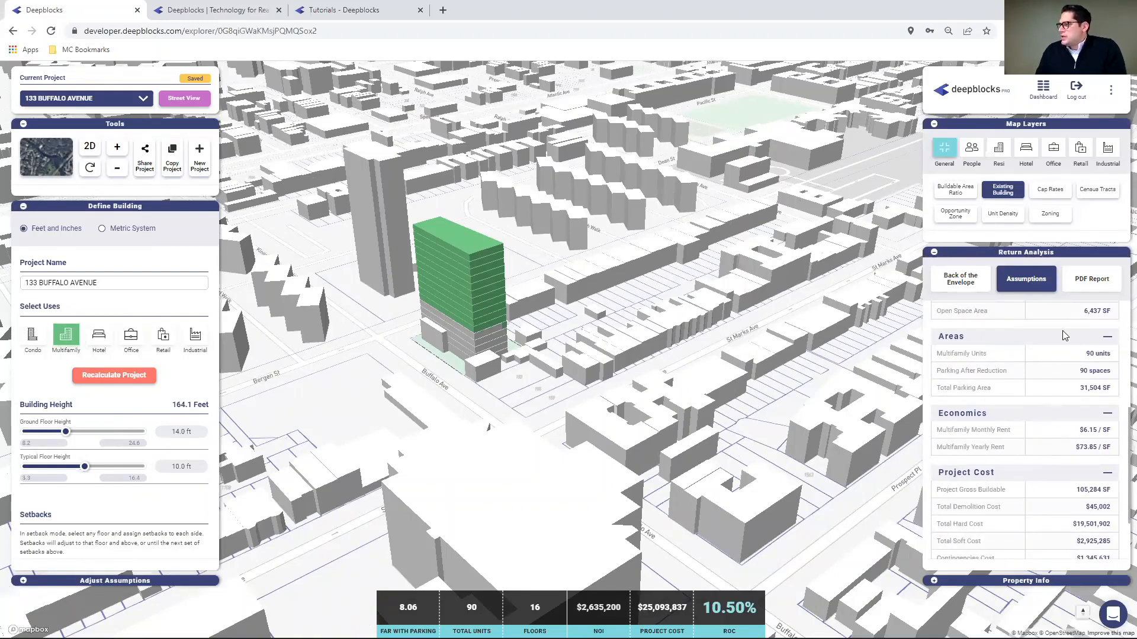
{"action": "left_click", "coordinate": [1083, 294]}
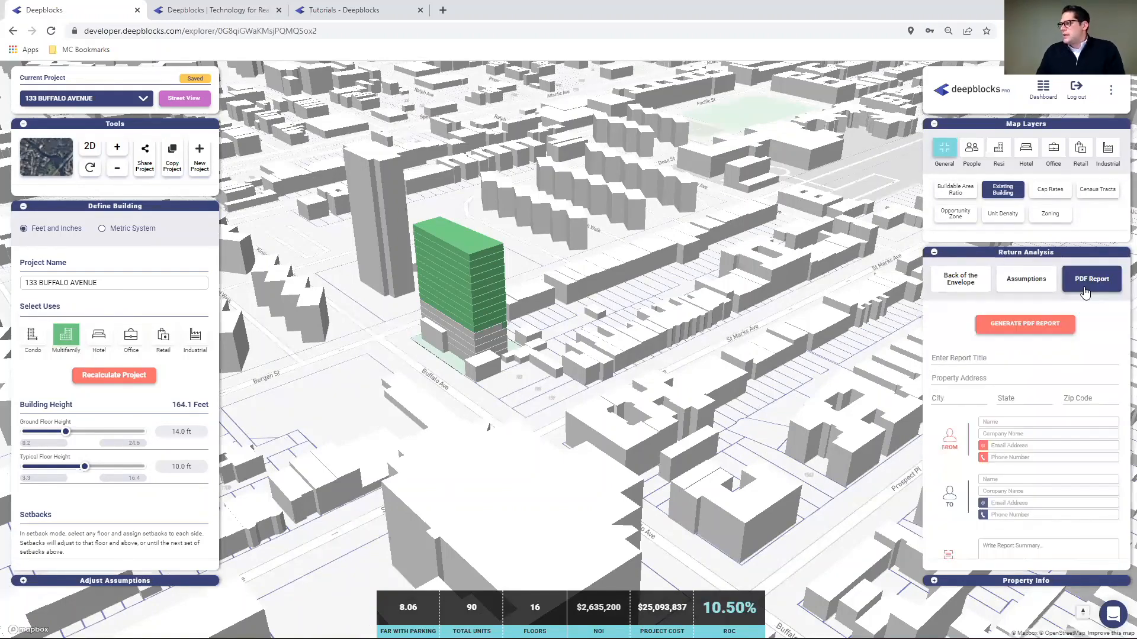
- Generate the property report PDF, close it, and generate it again
{"action": "left_click", "coordinate": [1012, 324]}
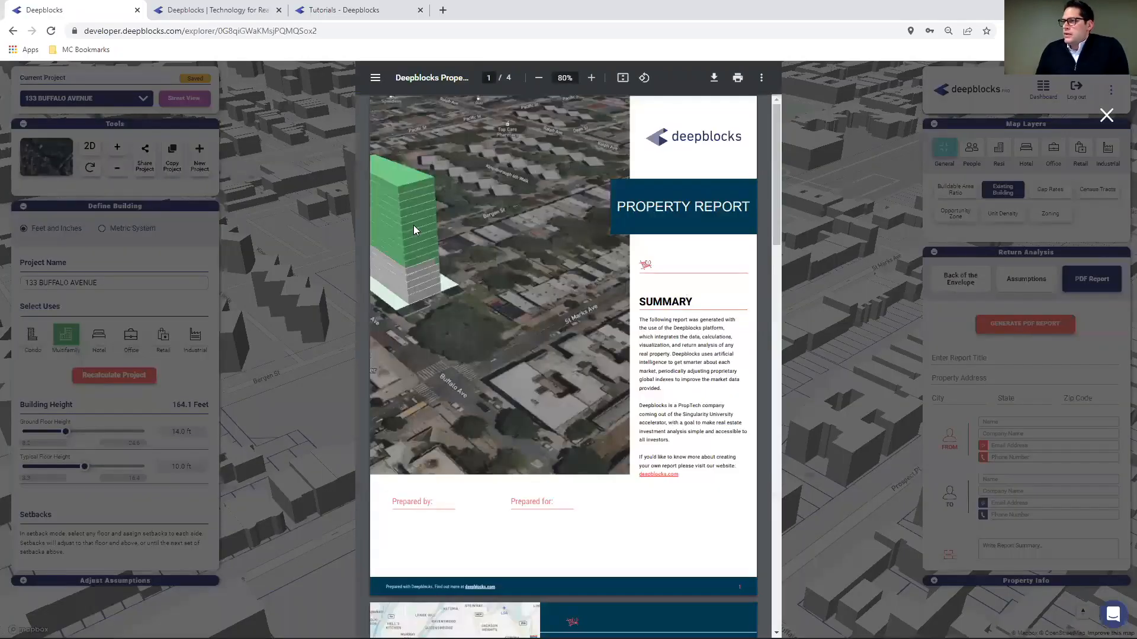
{"action": "left_click", "coordinate": [1106, 115]}
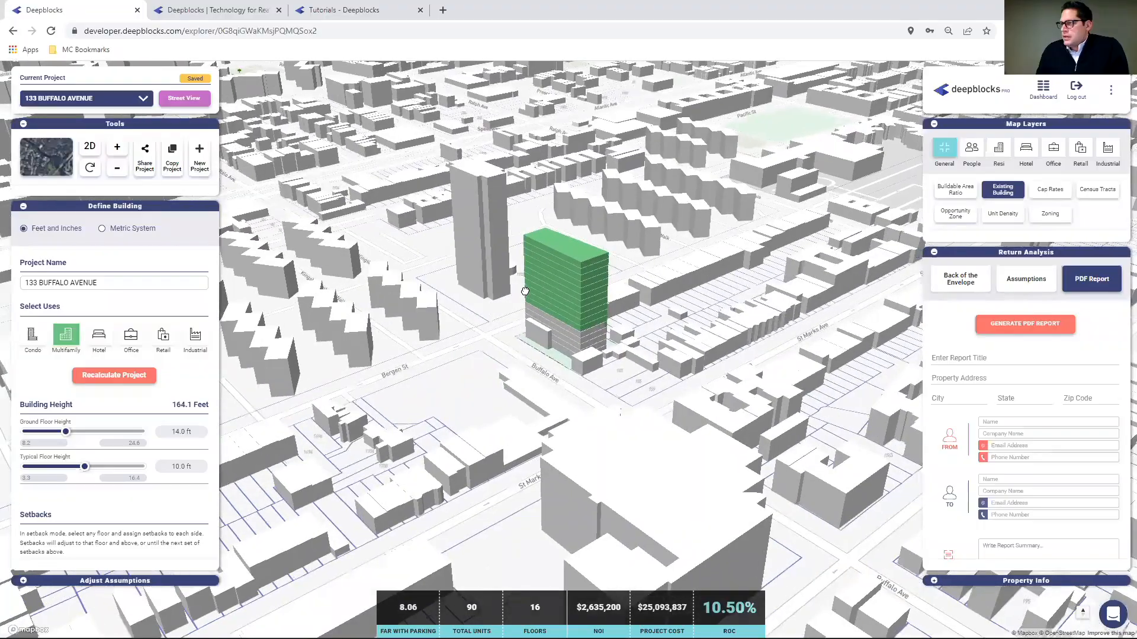
{"action": "left_click", "coordinate": [1038, 323]}
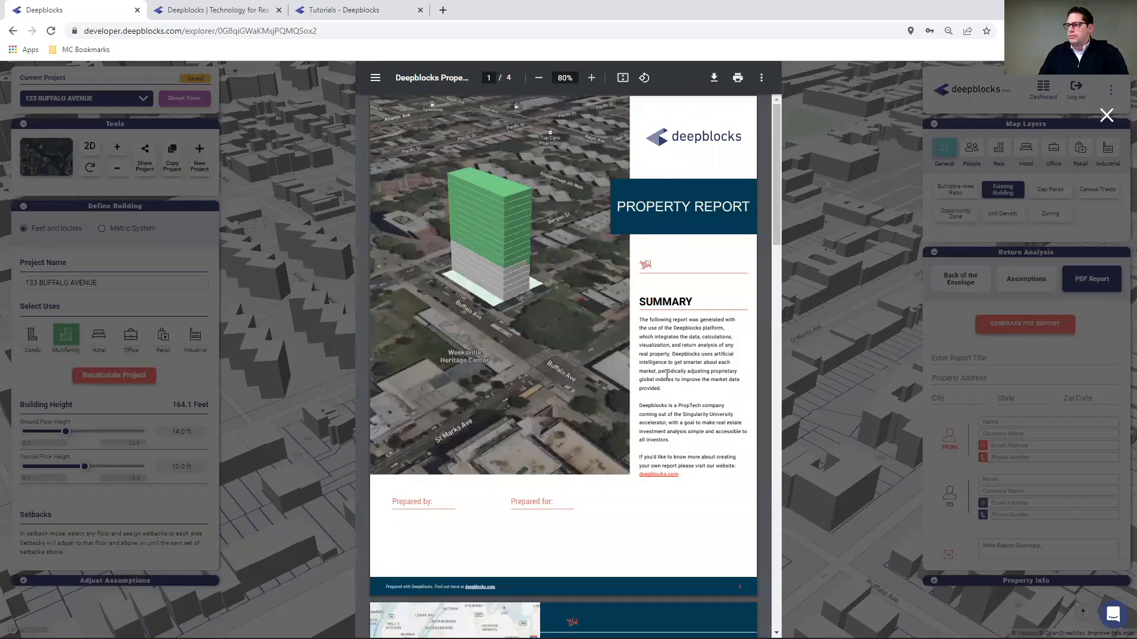
- Scroll through the 4-page report, close the viewer, and return to the market scanner map
{"action": "scroll", "coordinate": [486, 333], "scroll_direction": "down", "scroll_amount": 4}
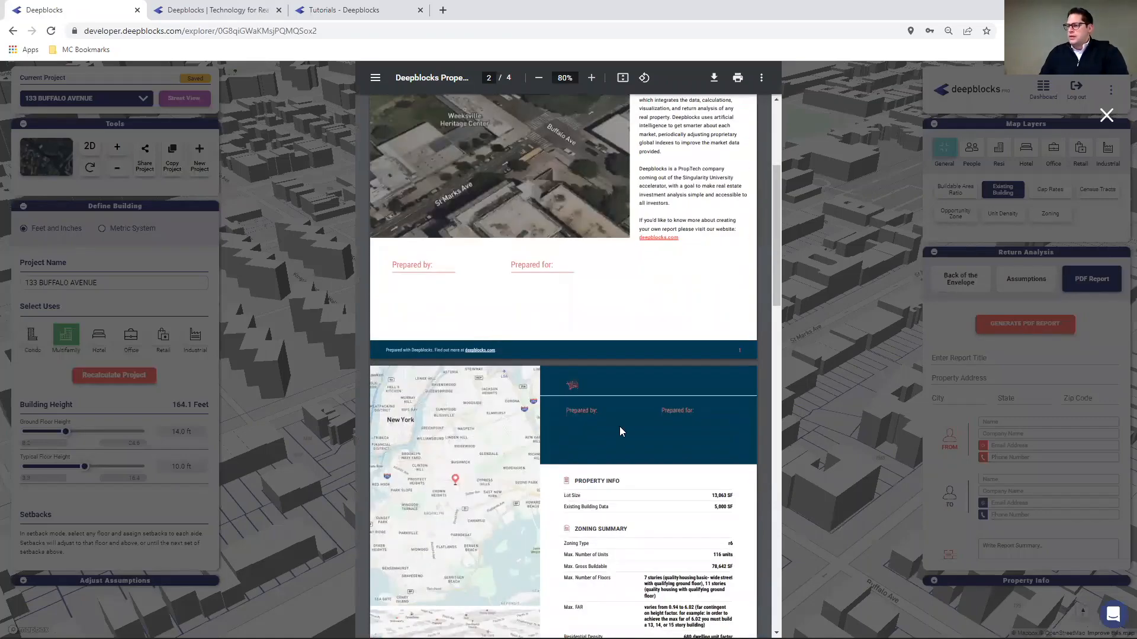
{"action": "scroll", "coordinate": [627, 422], "scroll_direction": "down", "scroll_amount": 2}
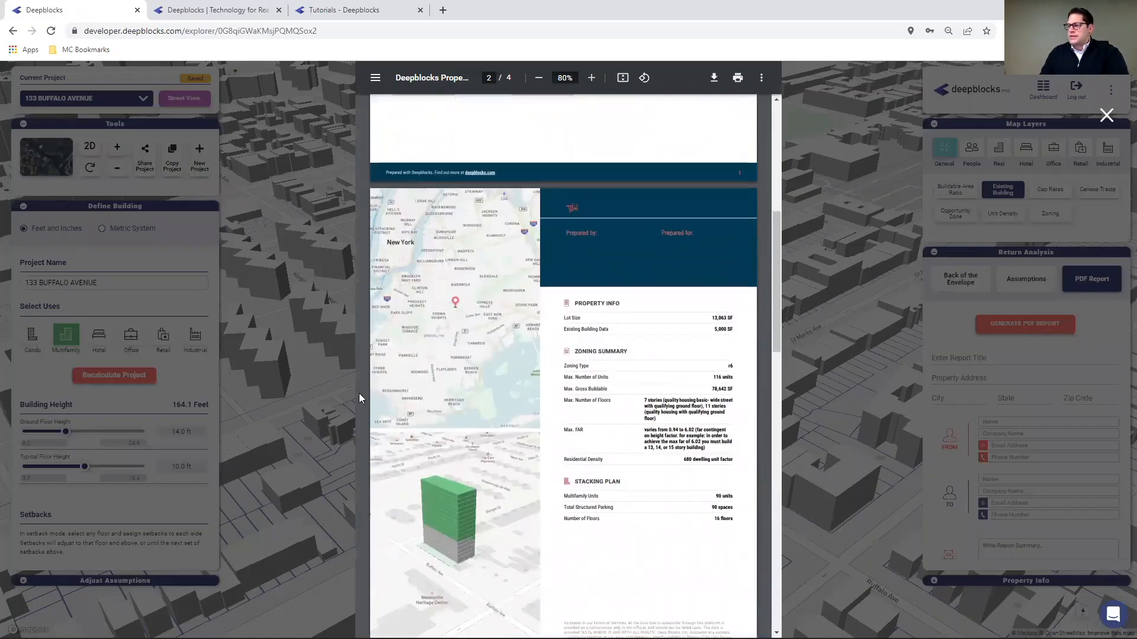
{"action": "scroll", "coordinate": [482, 409], "scroll_direction": "down", "scroll_amount": 4}
{"action": "scroll", "coordinate": [482, 409], "scroll_direction": "down", "scroll_amount": 4}
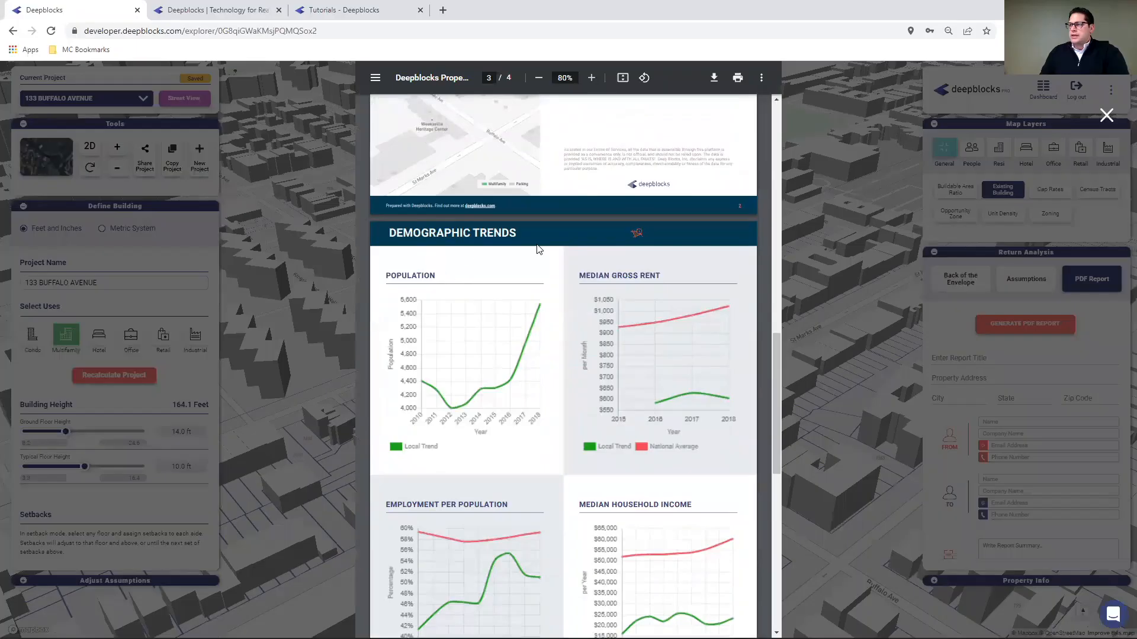
{"action": "scroll", "coordinate": [536, 355], "scroll_direction": "down", "scroll_amount": 3}
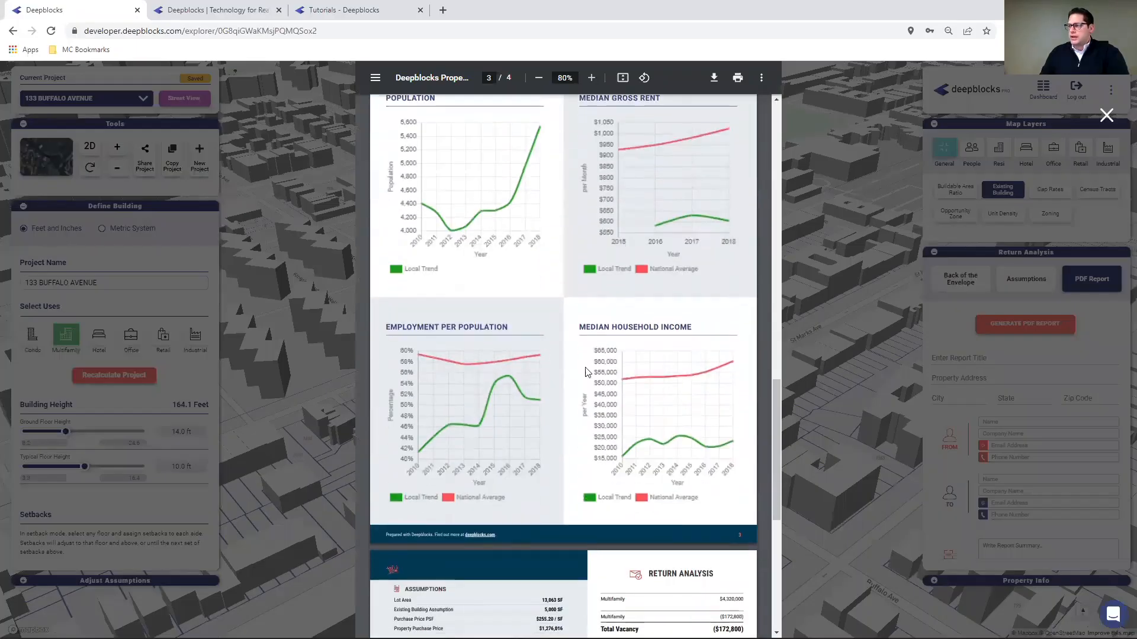
{"action": "scroll", "coordinate": [500, 338], "scroll_direction": "down", "scroll_amount": 4}
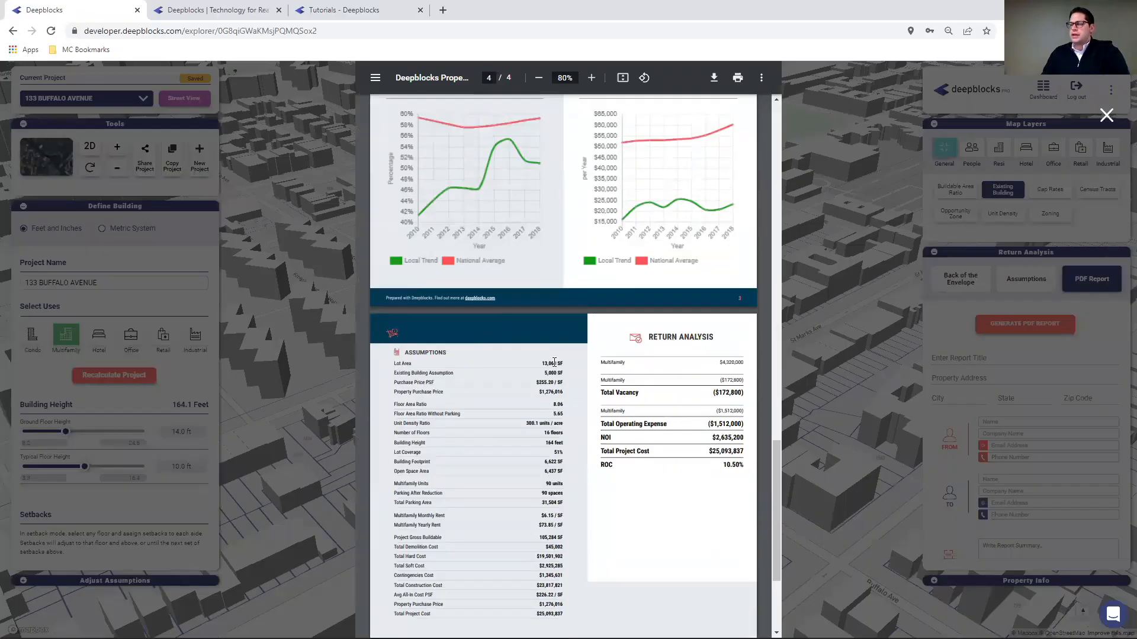
{"action": "left_click", "coordinate": [1106, 116]}
{"action": "left_click", "coordinate": [13, 31]}
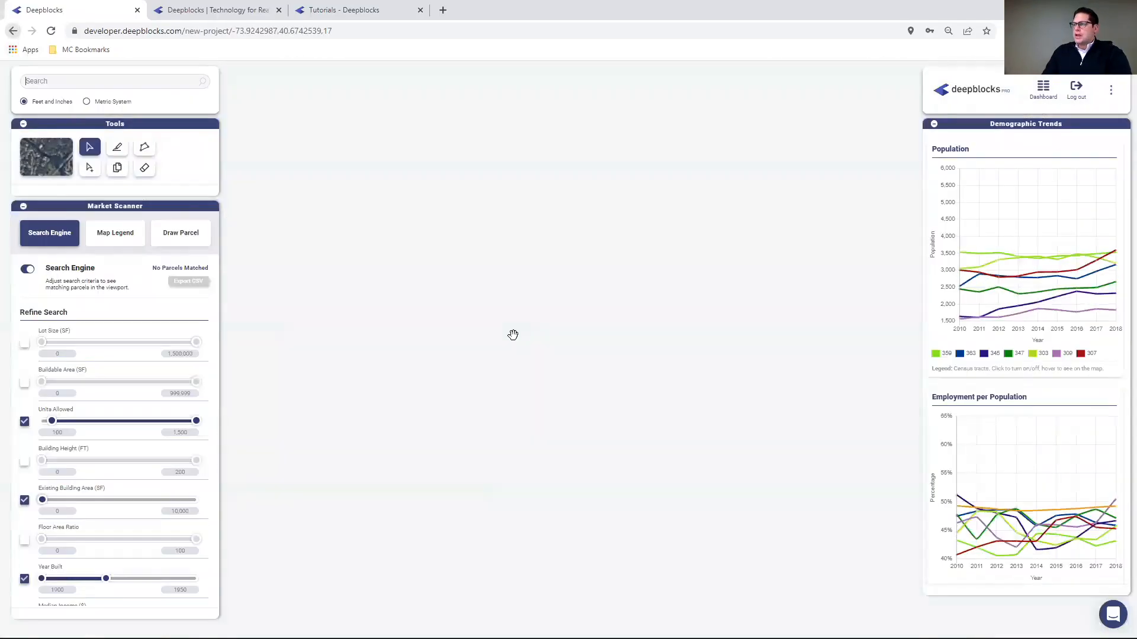